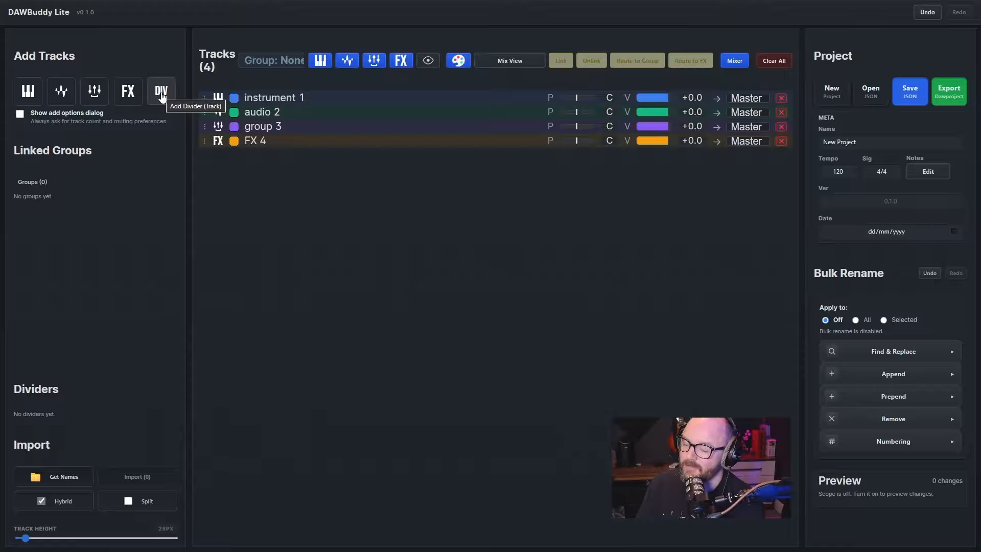
# Add a divider track named BBC below the existing tracks and delete it again
pyautogui.click(161, 94)
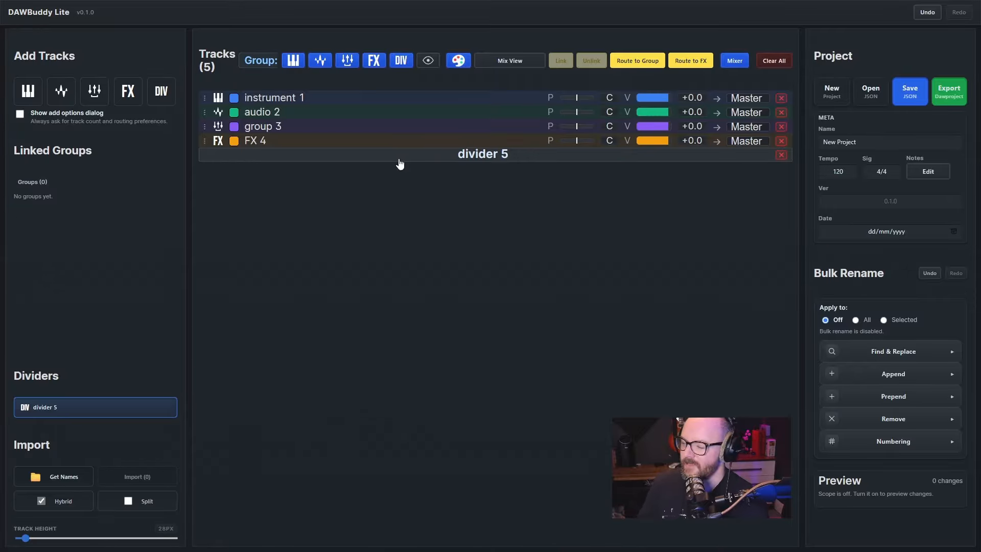
pyautogui.doubleClick(460, 154)
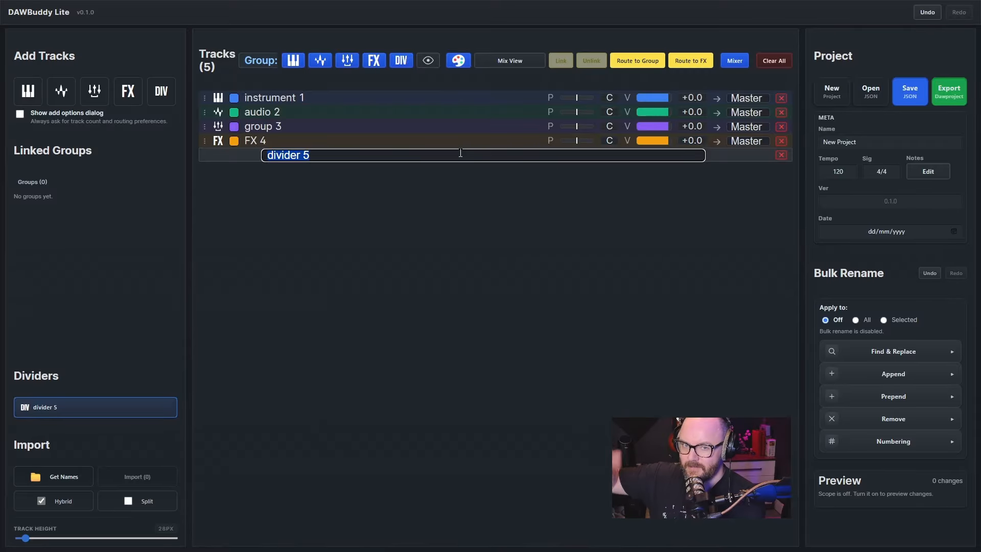
pyautogui.write('BBC')
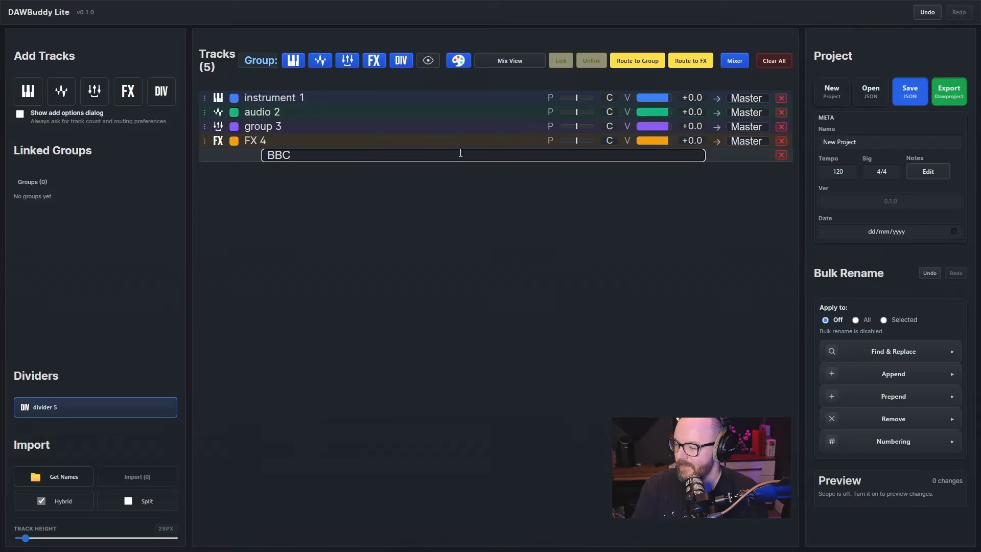
pyautogui.press('Return')
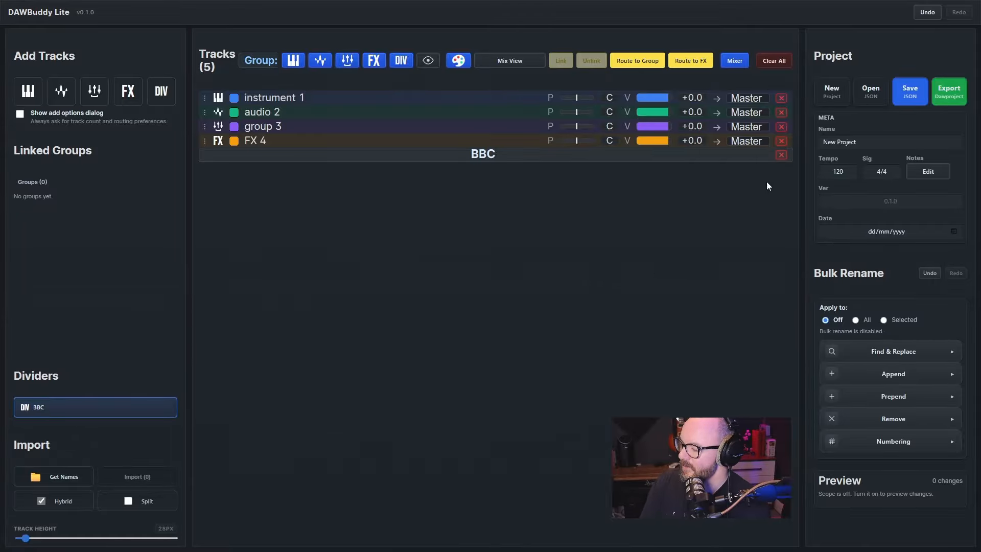
pyautogui.click(781, 154)
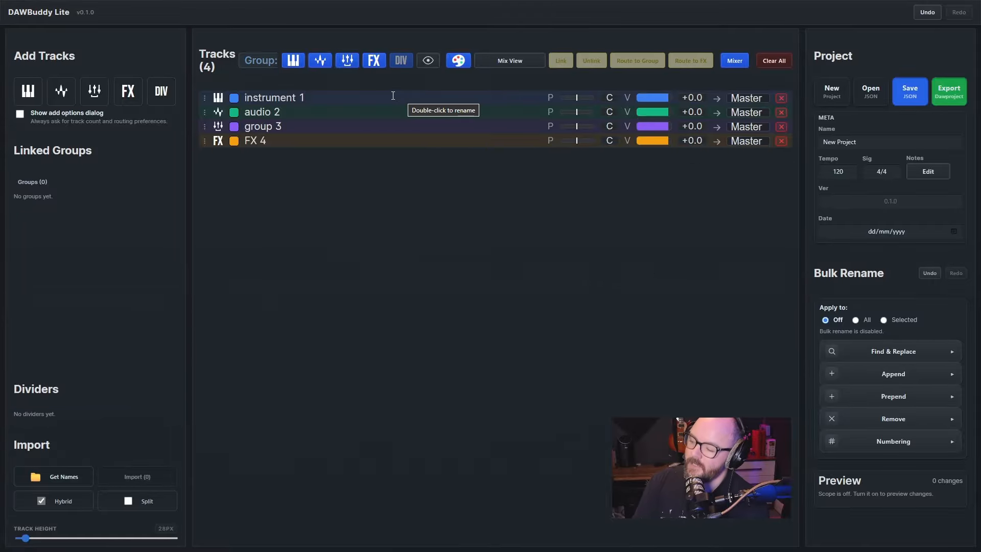
# Color the instrument 1 track red, and rename it jioajdf and the audio 2 track josdg
pyautogui.click(238, 99)
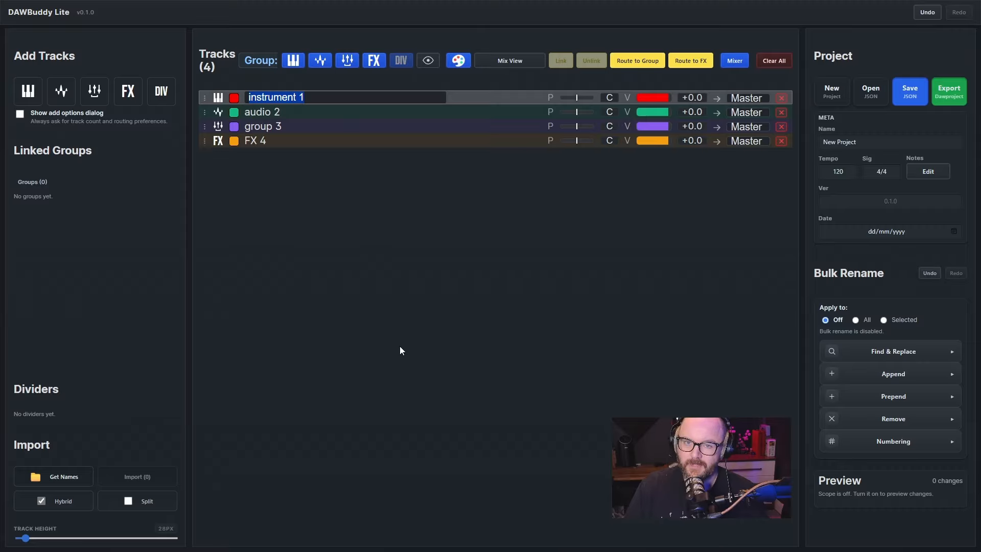
pyautogui.write('jioajdf')
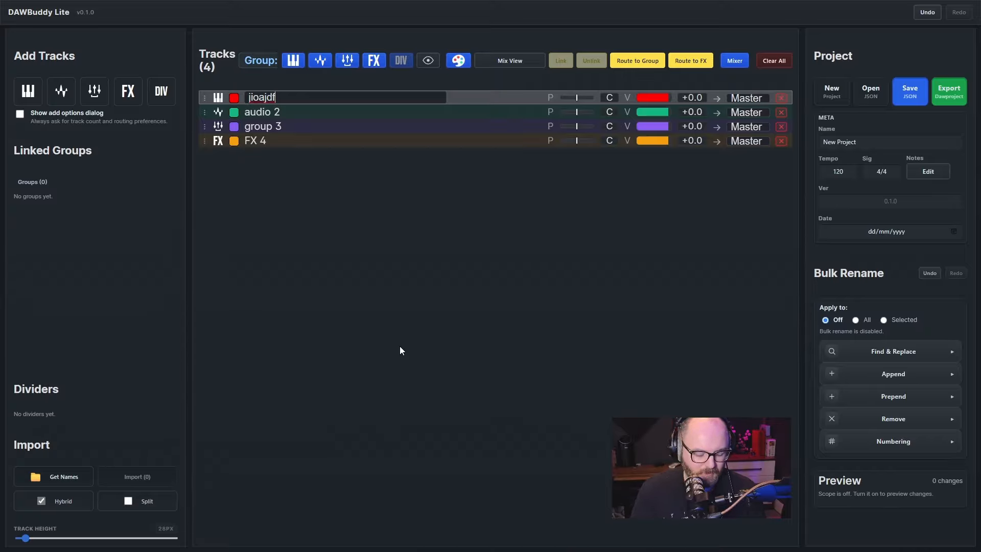
pyautogui.press('Tab')
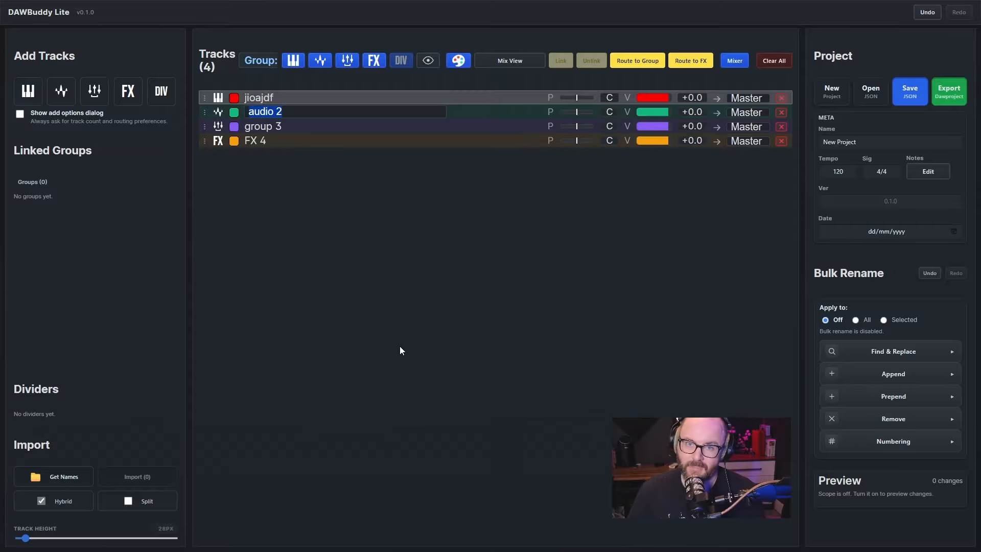
pyautogui.write('josdg')
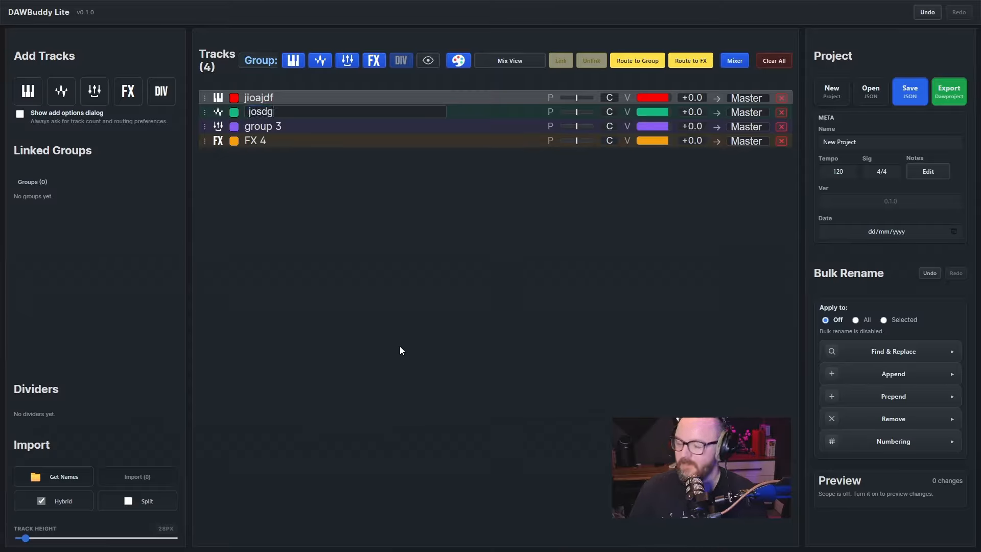
# Move the jioajdf track to the end of the track list and back to the start, twice
pyautogui.click(457, 97)
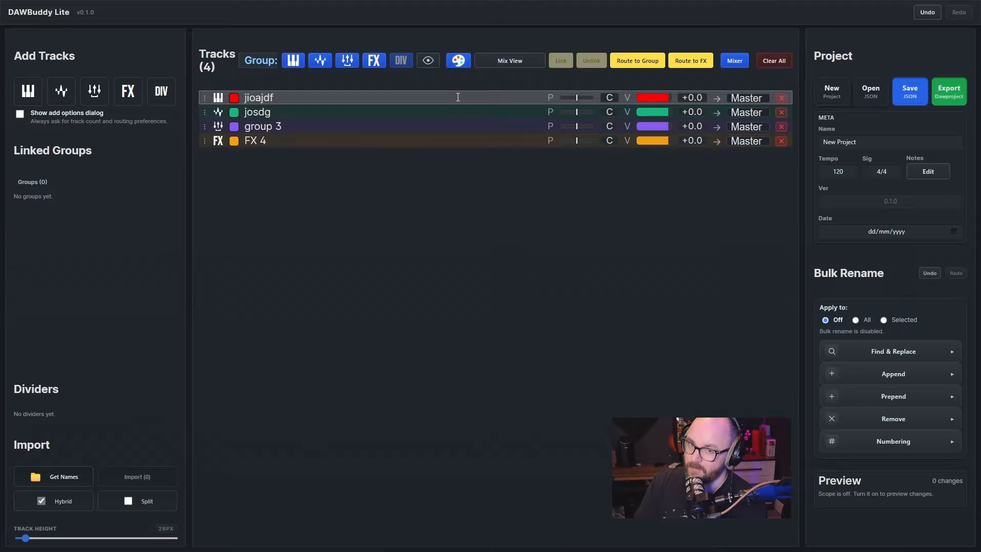
pyautogui.hotkey('alt', 'Down')
pyautogui.hotkey('alt', 'Down')
pyautogui.hotkey('alt', 'Down')
pyautogui.hotkey('alt', 'Up')
pyautogui.hotkey('alt', 'Up')
pyautogui.hotkey('alt', 'Up')
pyautogui.hotkey('alt', 'Down')
pyautogui.hotkey('alt', 'Down')
pyautogui.hotkey('alt', 'Down')
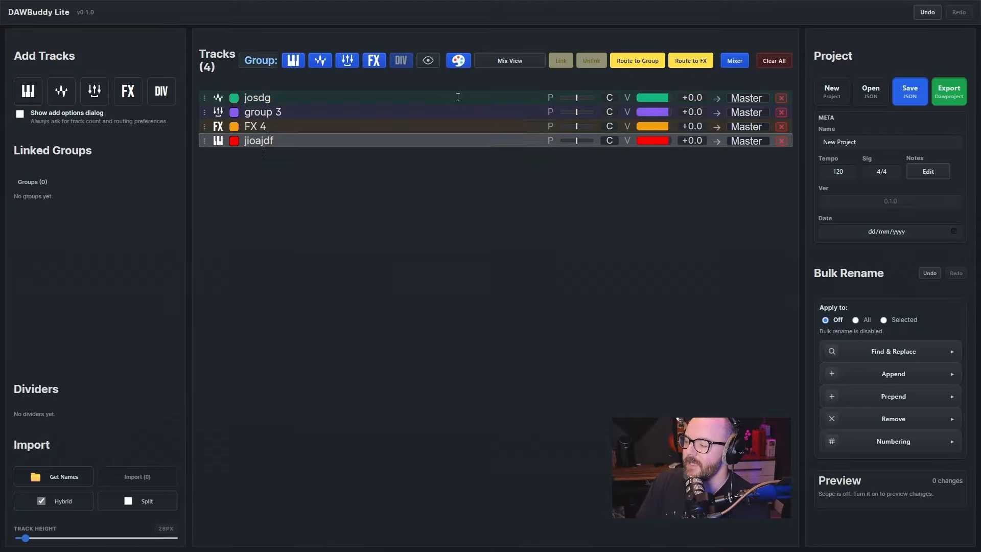
pyautogui.hotkey('alt', 'Up')
pyautogui.hotkey('alt', 'Up')
pyautogui.hotkey('alt', 'Up')
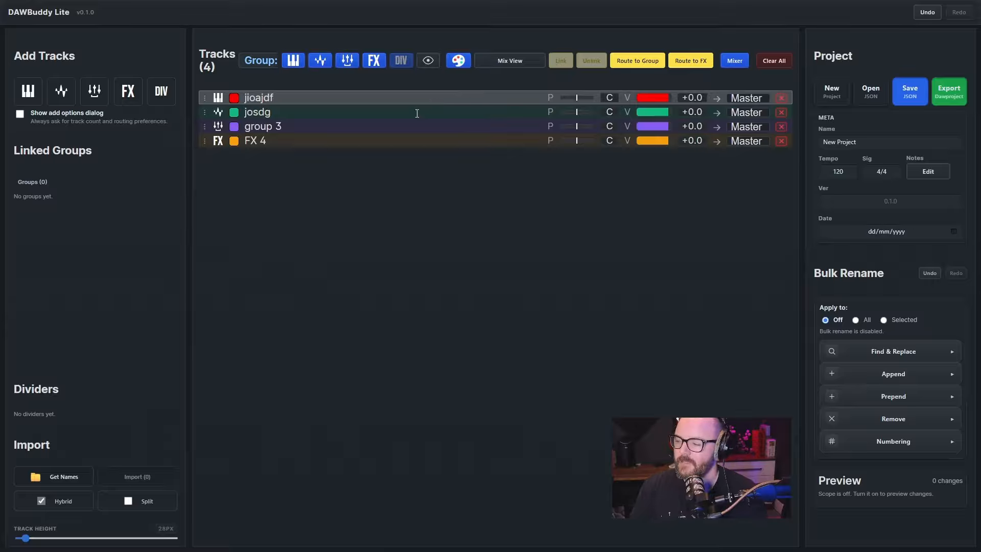
# Move the jioajdf and josdg tracks together down the list and back up, and clear the selection
pyautogui.keyDown('ctrl'); pyautogui.click(384, 111); pyautogui.keyUp('ctrl')
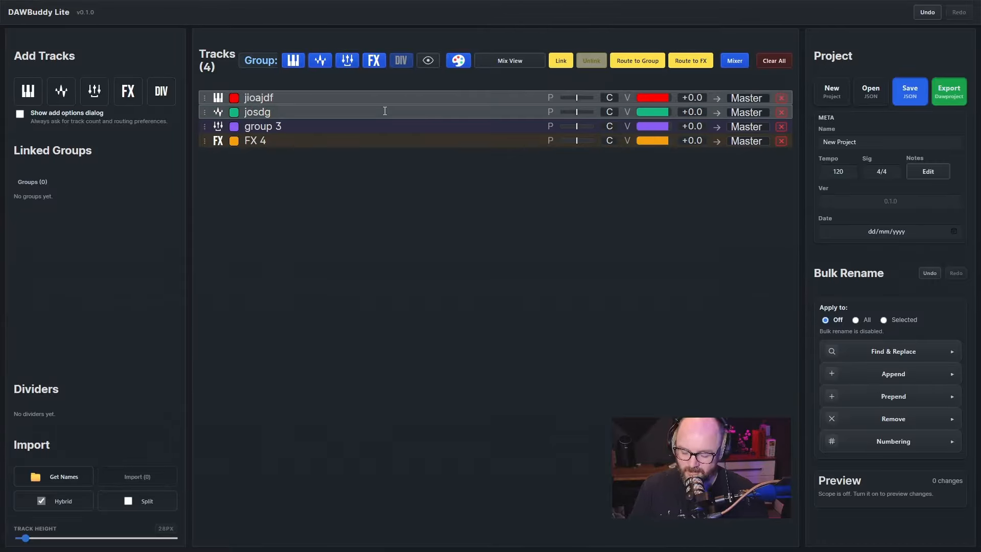
pyautogui.hotkey('alt', 'Down')
pyautogui.hotkey('alt', 'Up')
pyautogui.hotkey('alt', 'Down')
pyautogui.hotkey('alt', 'Up')
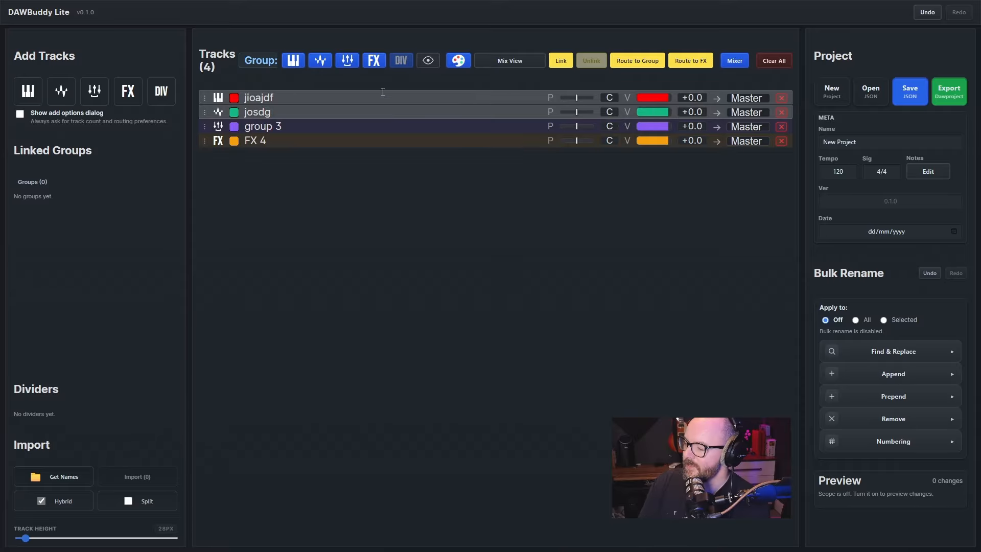
pyautogui.click(314, 87)
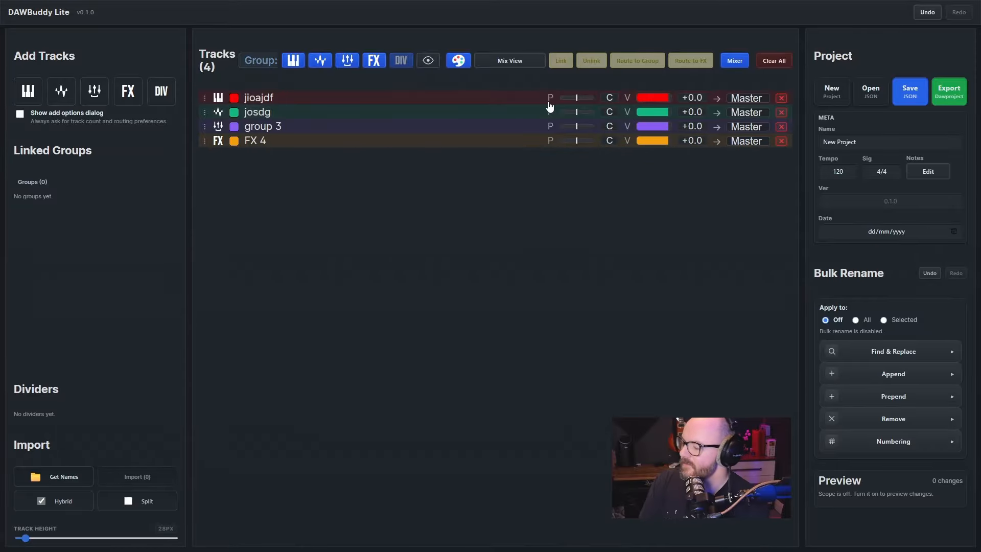
# Set the jioajdf track's pan to L64 and volume to -29.7, and route its output to group 3
pyautogui.moveTo(575, 97); pyautogui.dragTo(571, 100)
pyautogui.moveTo(659, 101)
pyautogui.mouseDown()
pyautogui.moveTo(645, 100)
pyautogui.moveTo(656, 104)
pyautogui.mouseUp()
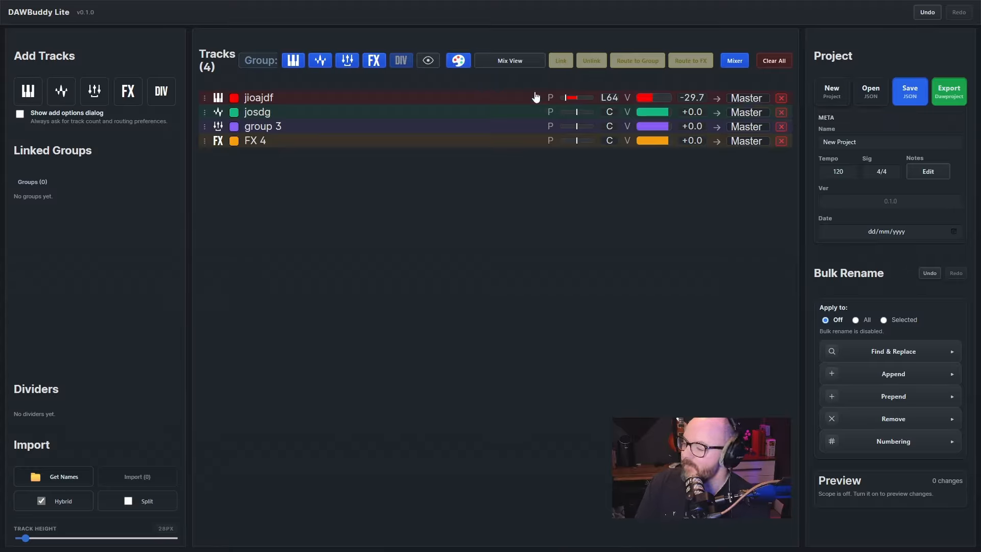
pyautogui.click(273, 126)
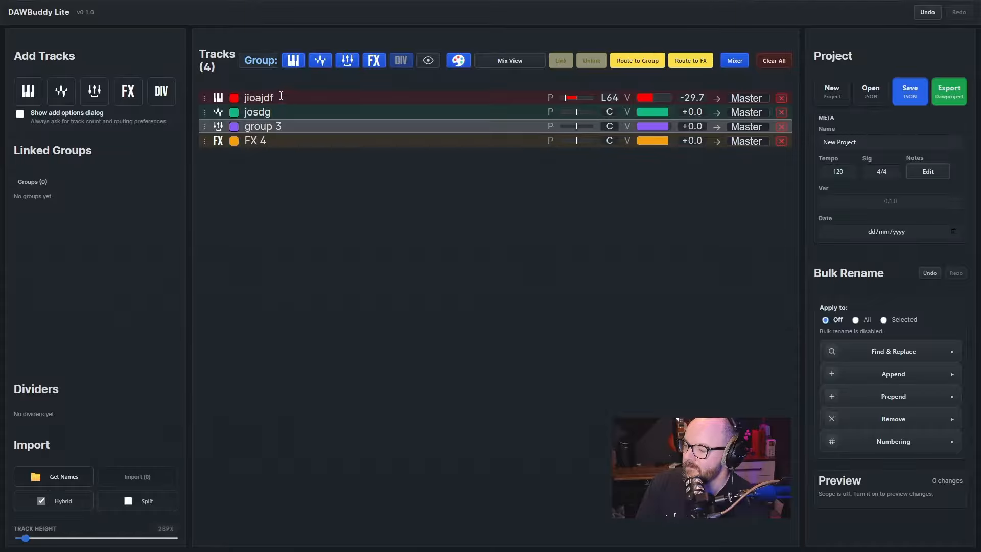
pyautogui.click(304, 126)
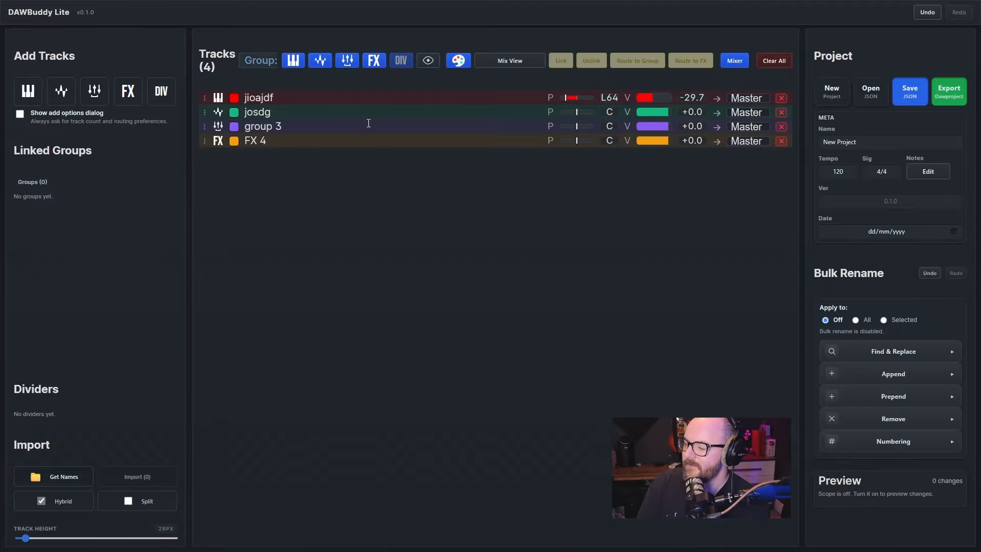
pyautogui.click(741, 99)
pyautogui.click(746, 128)
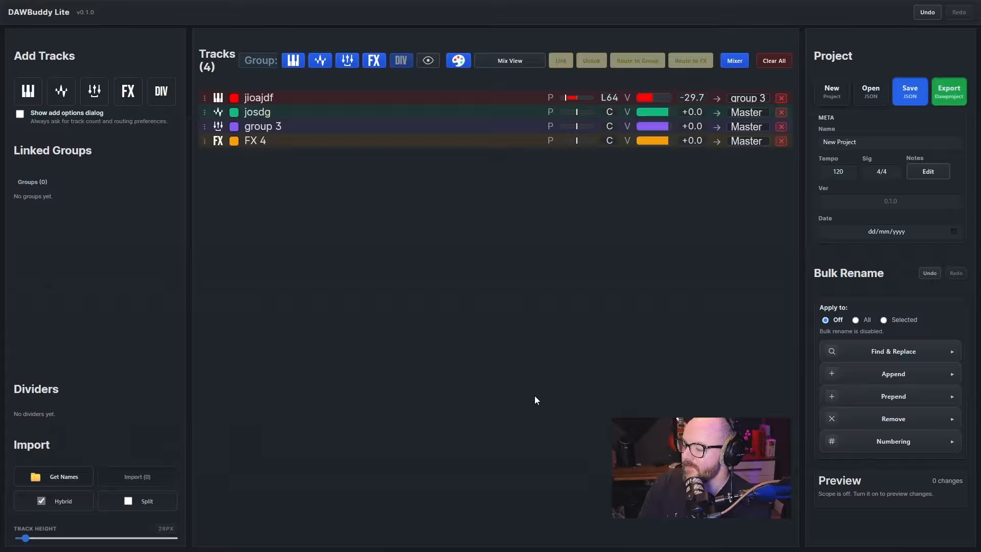
# In the Sends View, add an FX 4 send to the jioajdf track and route the FX 4 track's output to group 3
pyautogui.click(460, 140)
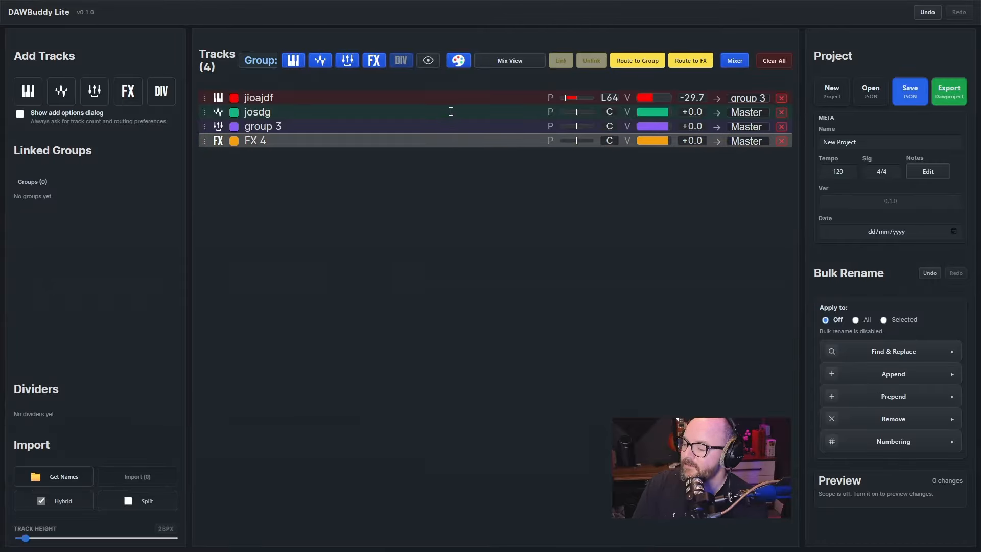
pyautogui.click(424, 96)
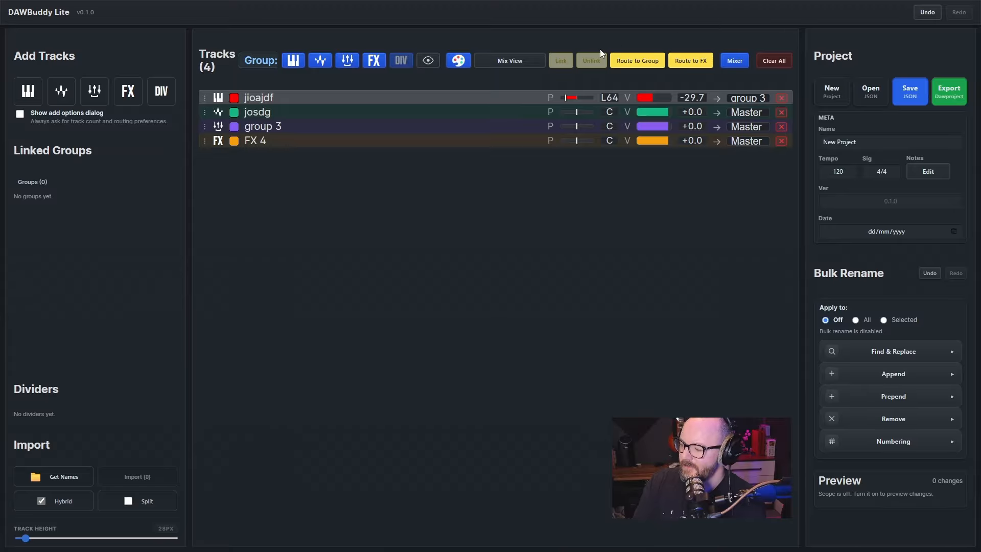
pyautogui.click(502, 63)
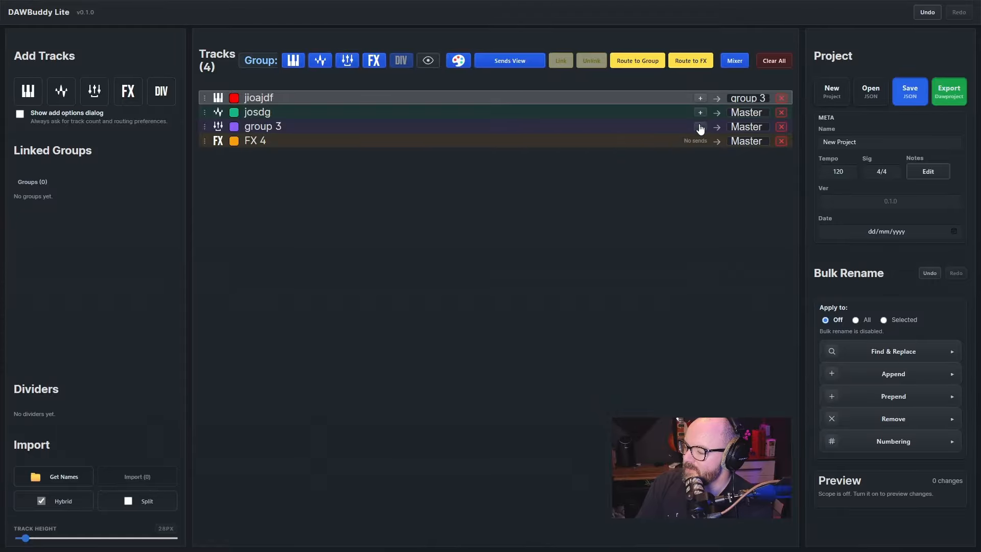
pyautogui.click(701, 100)
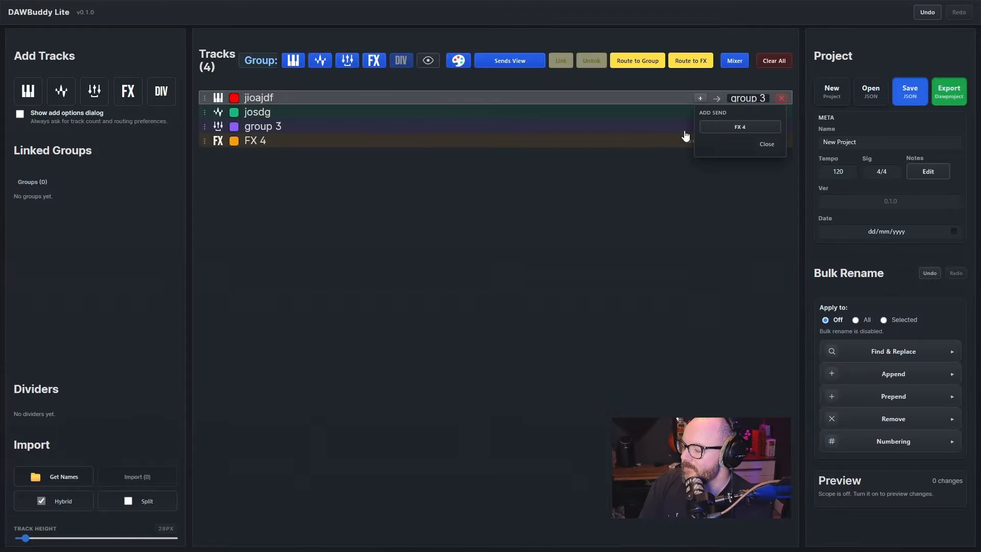
pyautogui.click(750, 128)
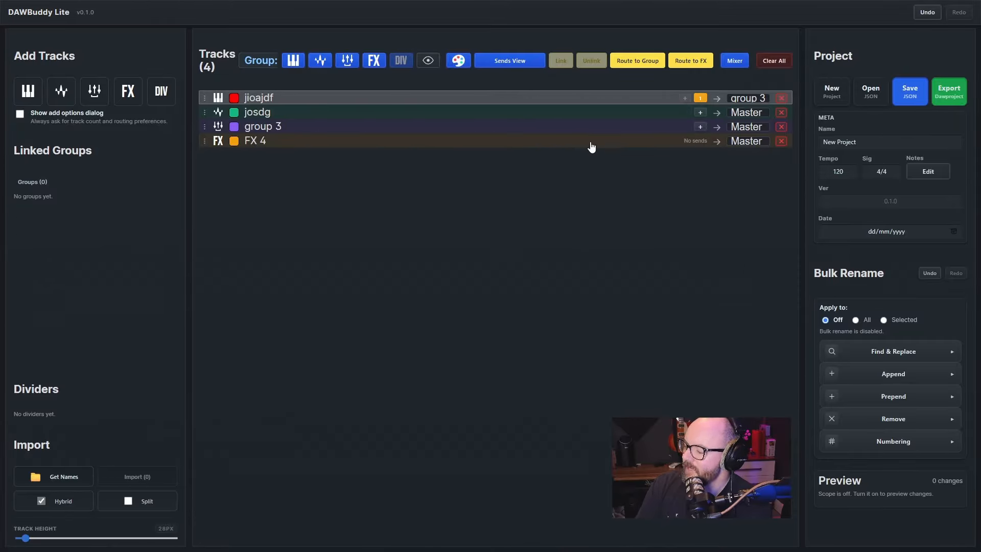
pyautogui.click(755, 144)
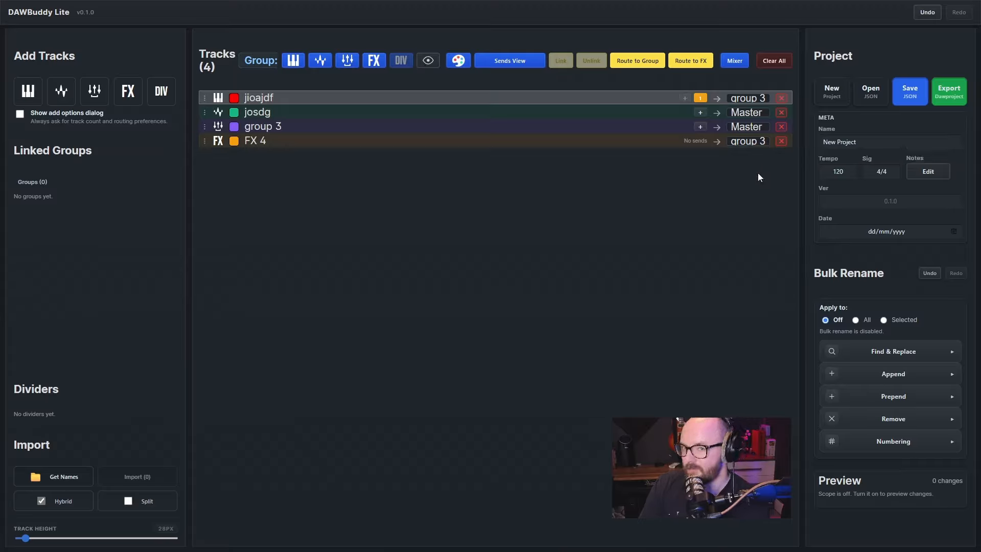
# Set the level of the jioajdf track's FX 4 send to about -5.4 and close the send settings
pyautogui.click(700, 98)
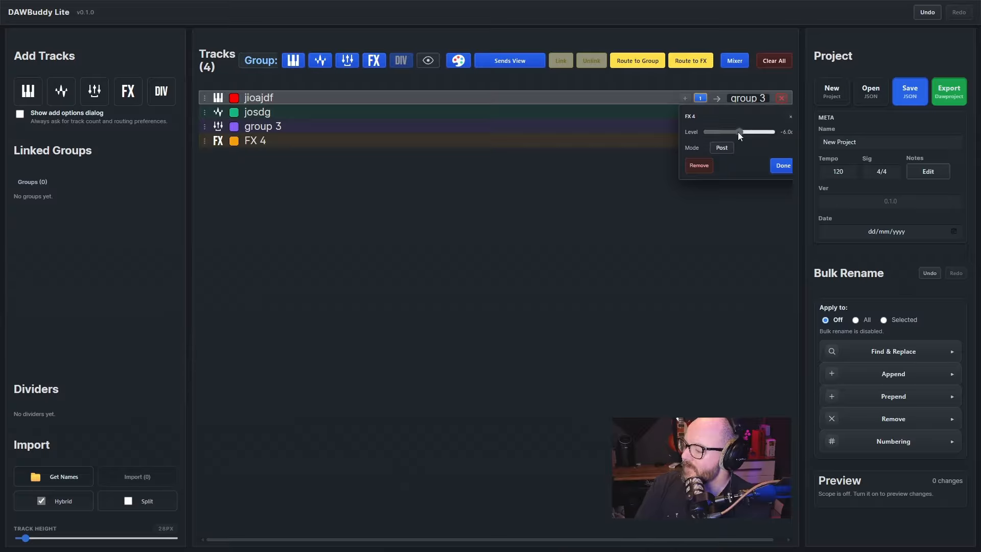
pyautogui.moveTo(738, 132); pyautogui.dragTo(714, 133)
pyautogui.click(740, 132)
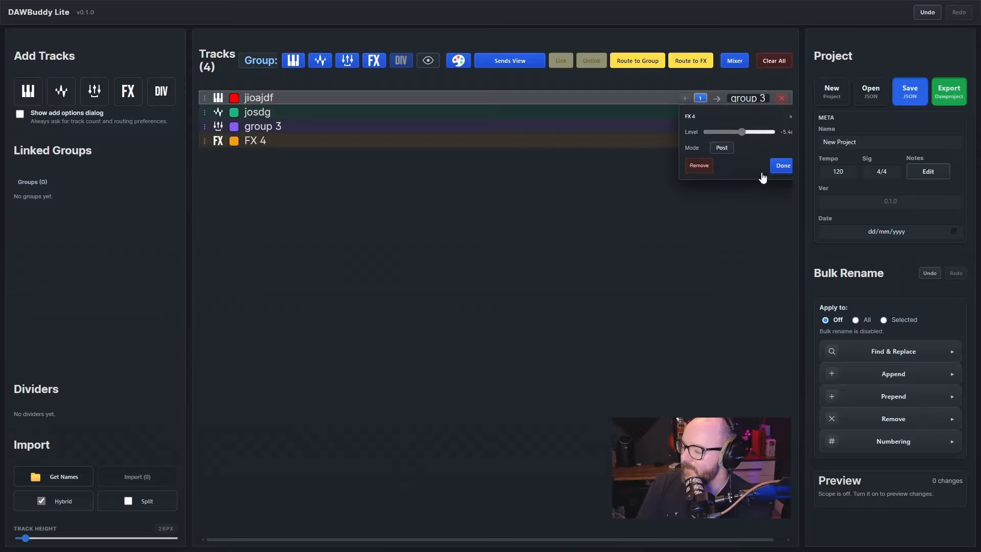
pyautogui.moveTo(756, 134)
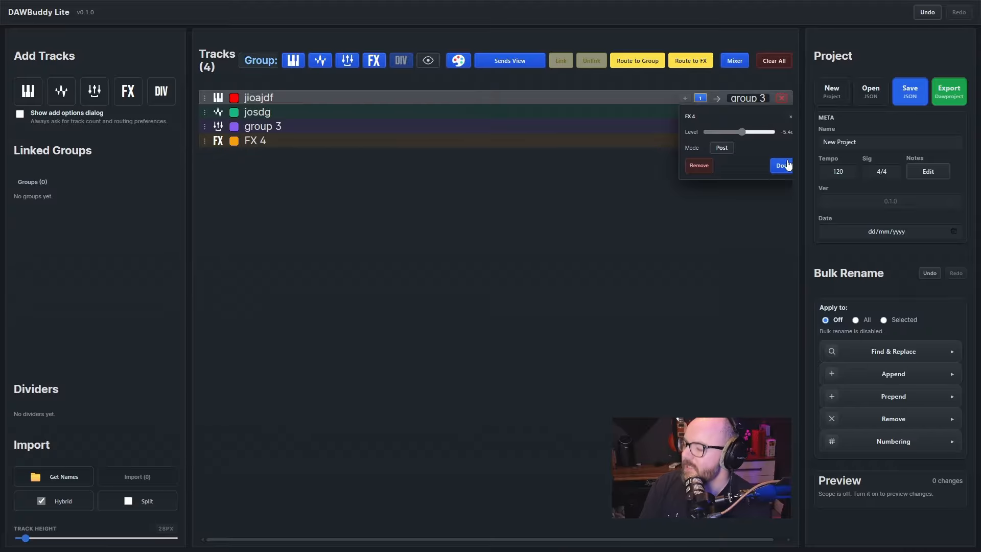
pyautogui.click(632, 253)
pyautogui.click(791, 116)
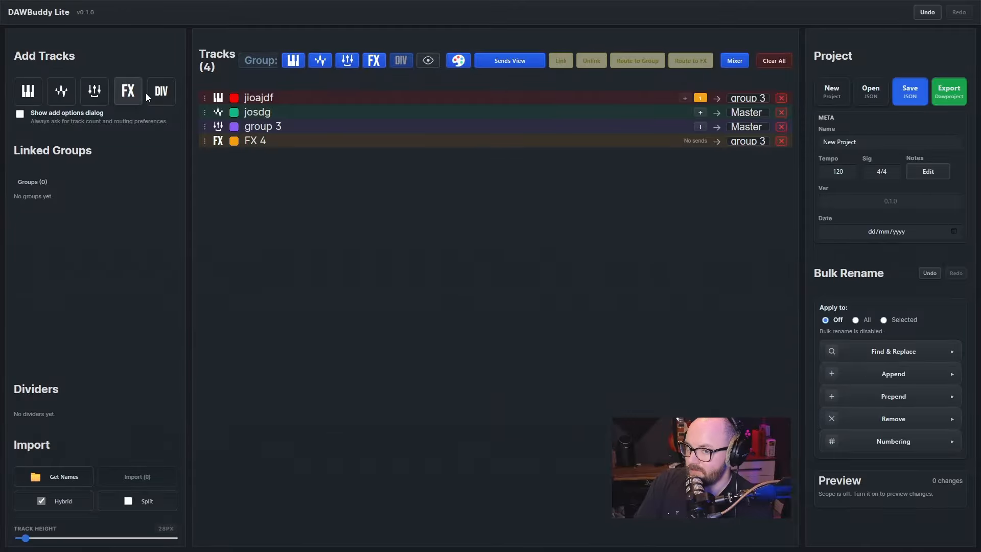
# Clear all tracks from the project and enable the add options dialog for new tracks
pyautogui.click(769, 63)
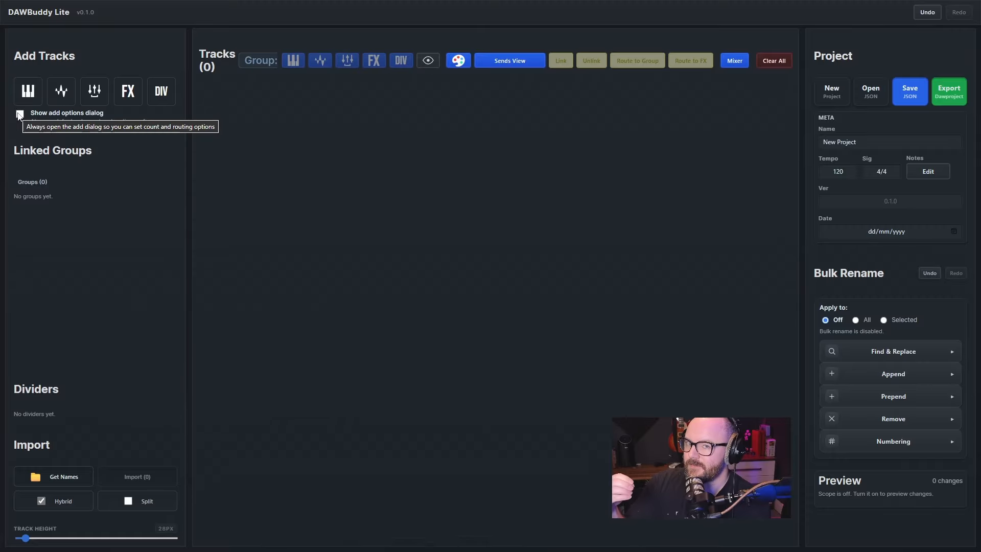
pyautogui.click(19, 114)
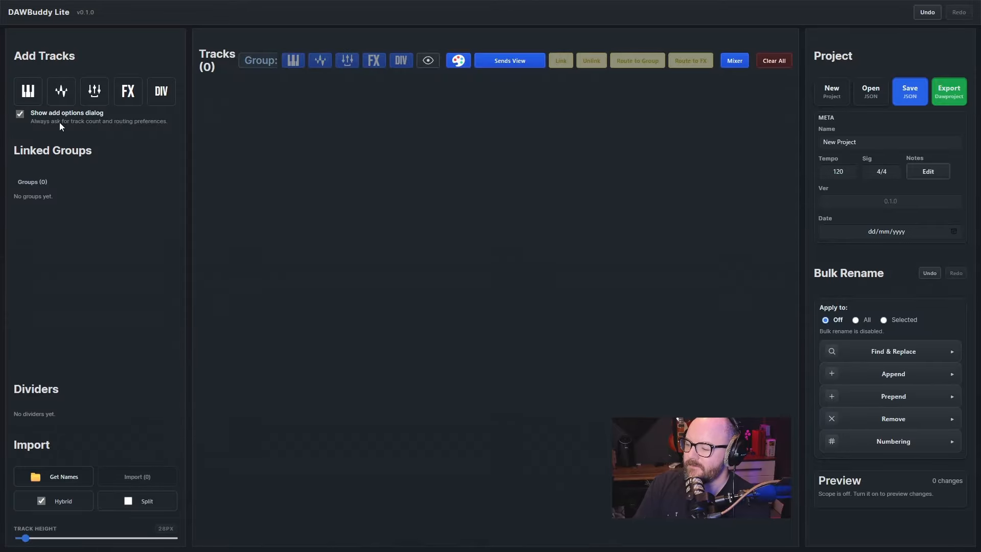
# Set up a batch of 10 new instrument tracks with a red track color
pyautogui.click(35, 98)
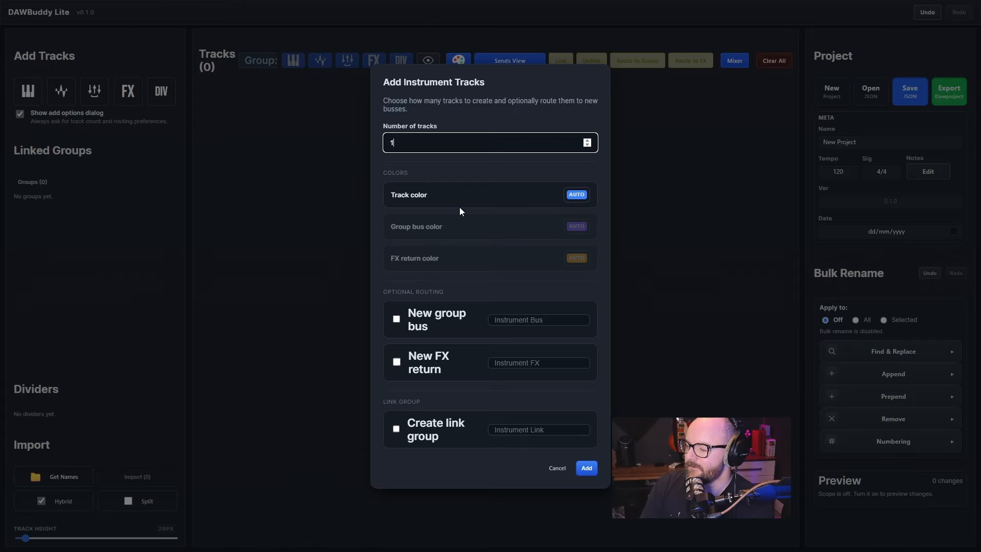
pyautogui.write('0')
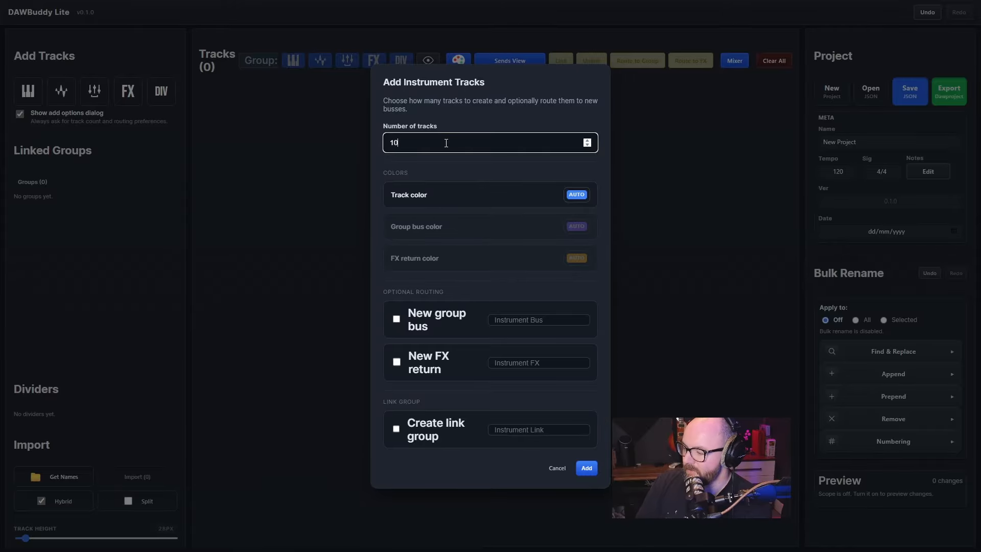
pyautogui.click(578, 195)
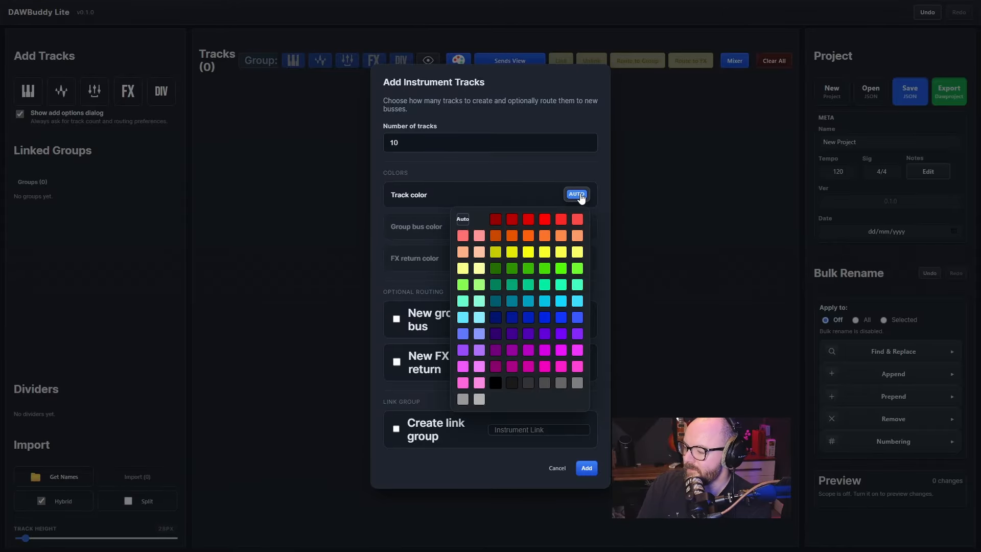
pyautogui.click(544, 219)
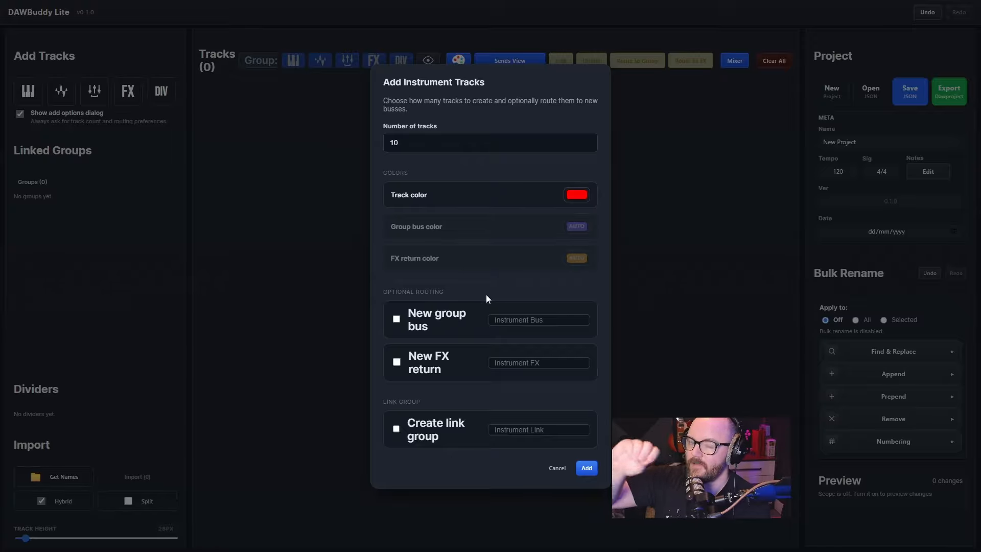
# Enable a new group bus for the instrument tracks and name it Brs Bus
pyautogui.click(424, 310)
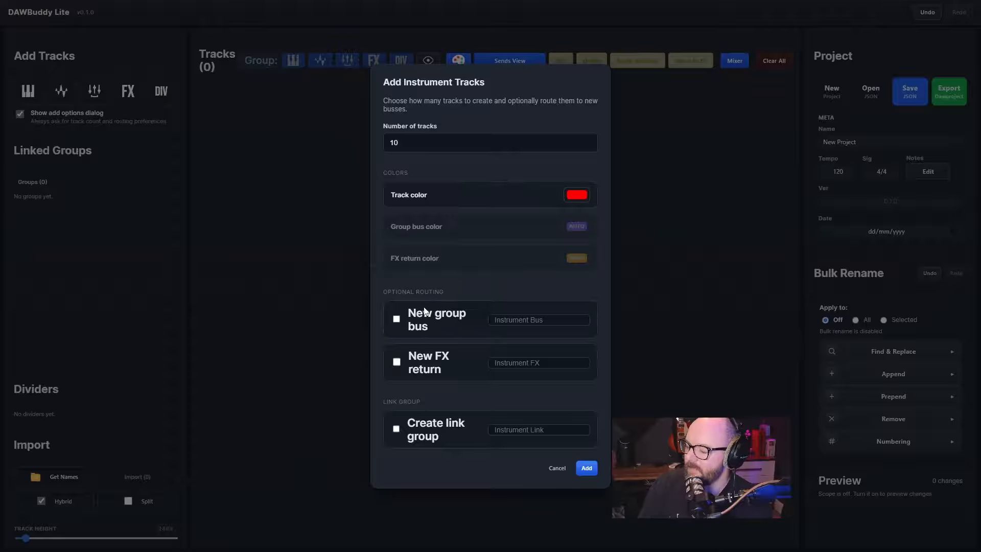
pyautogui.click(514, 320)
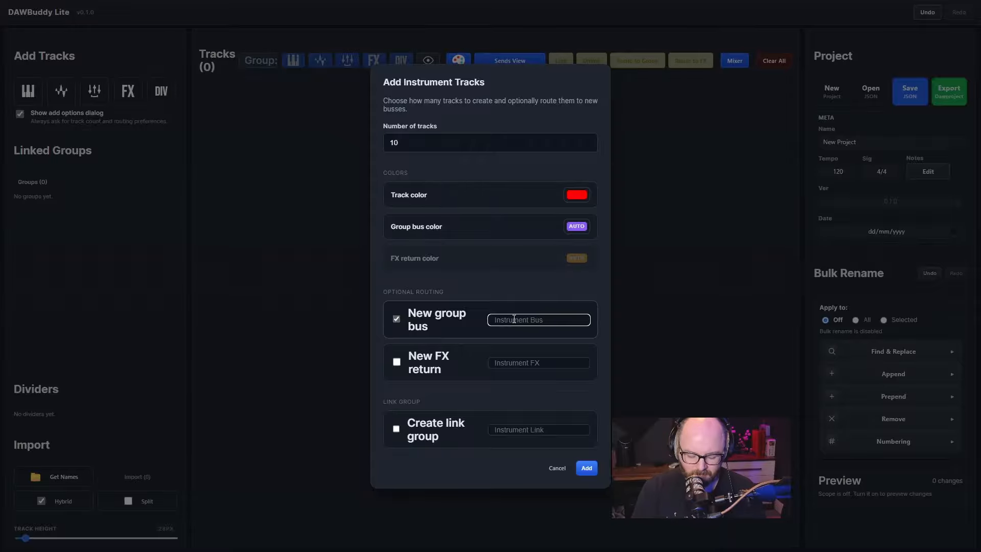
pyautogui.write('Brs Bus')
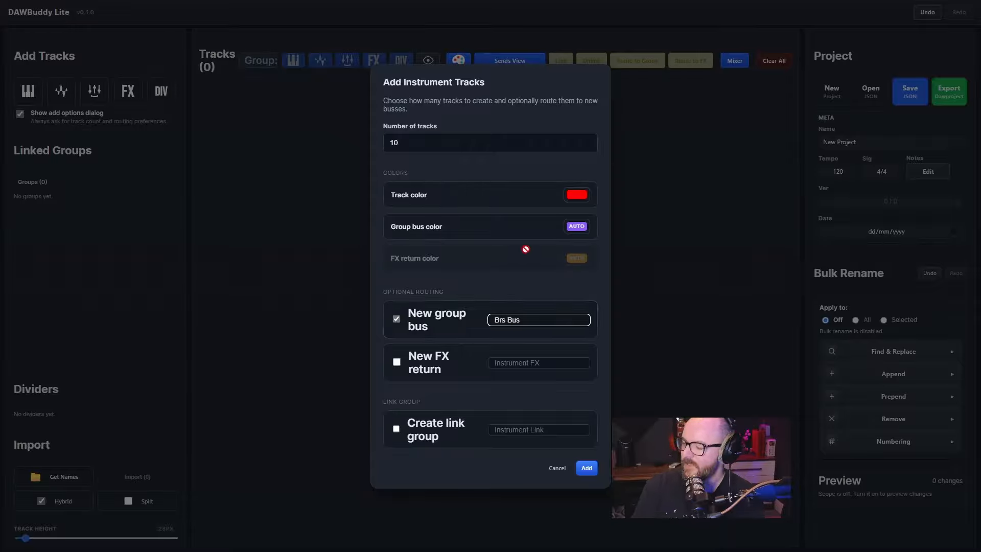
pyautogui.click(516, 268)
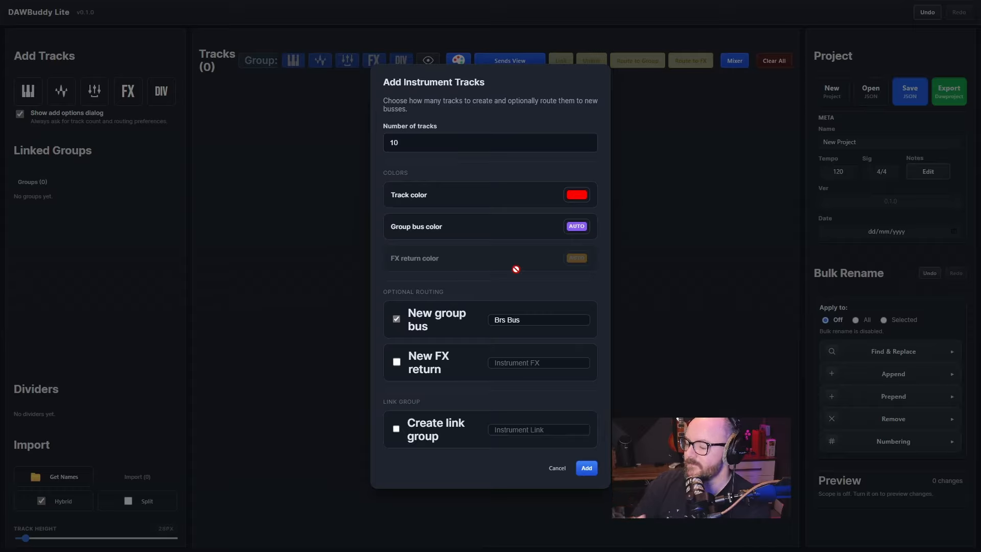
# Enable a new FX return named Brs Verb and create the batch of instrument tracks
pyautogui.click(397, 362)
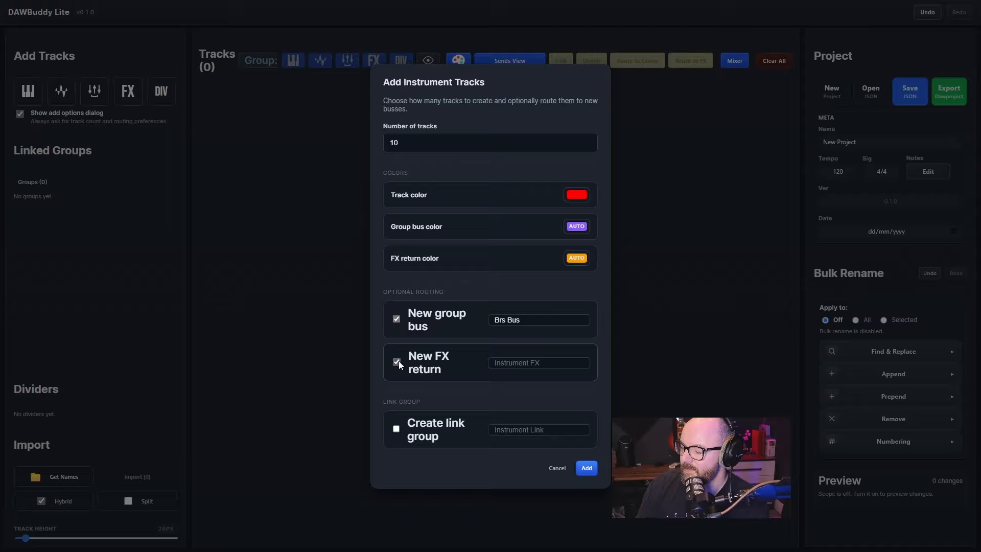
pyautogui.click(531, 367)
pyautogui.write('B')
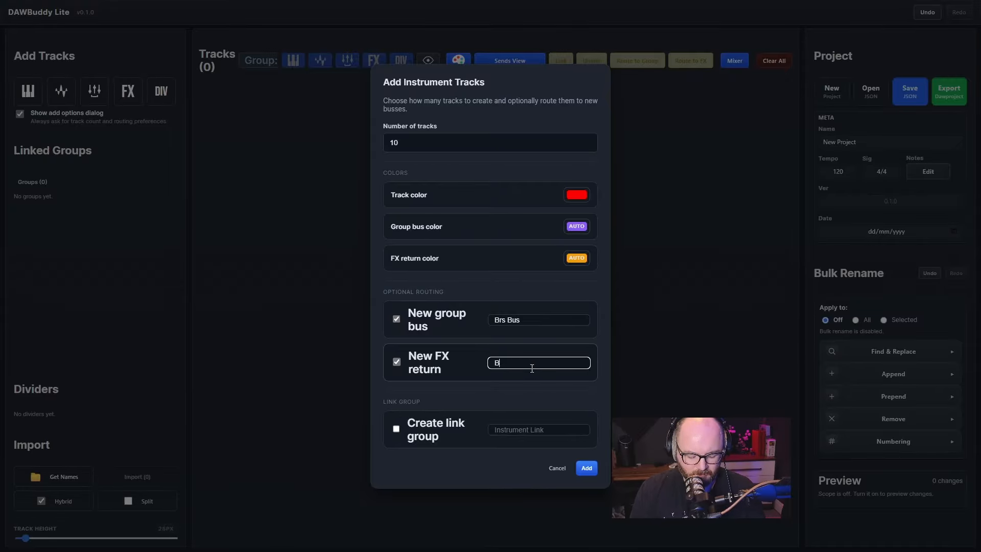
pyautogui.write('rs Verb')
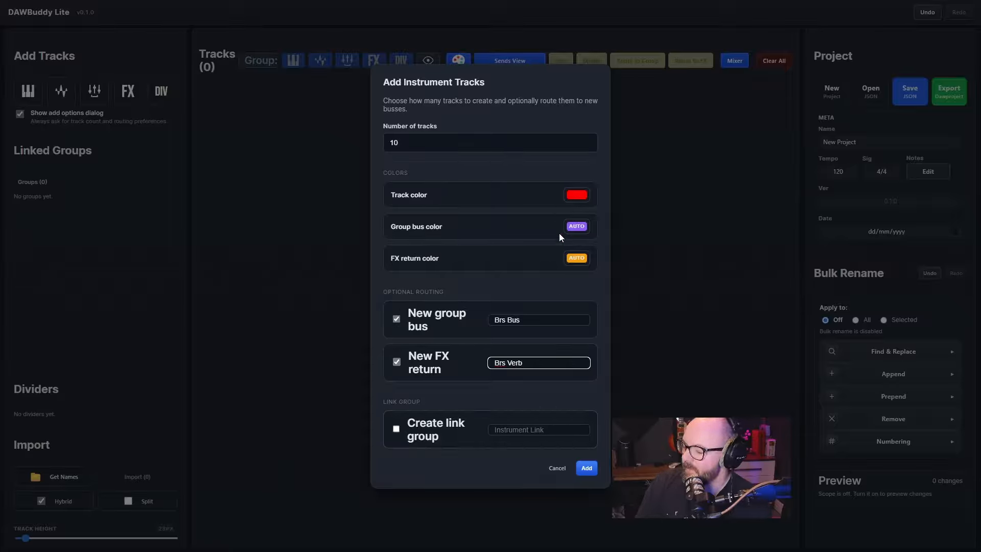
pyautogui.click(588, 467)
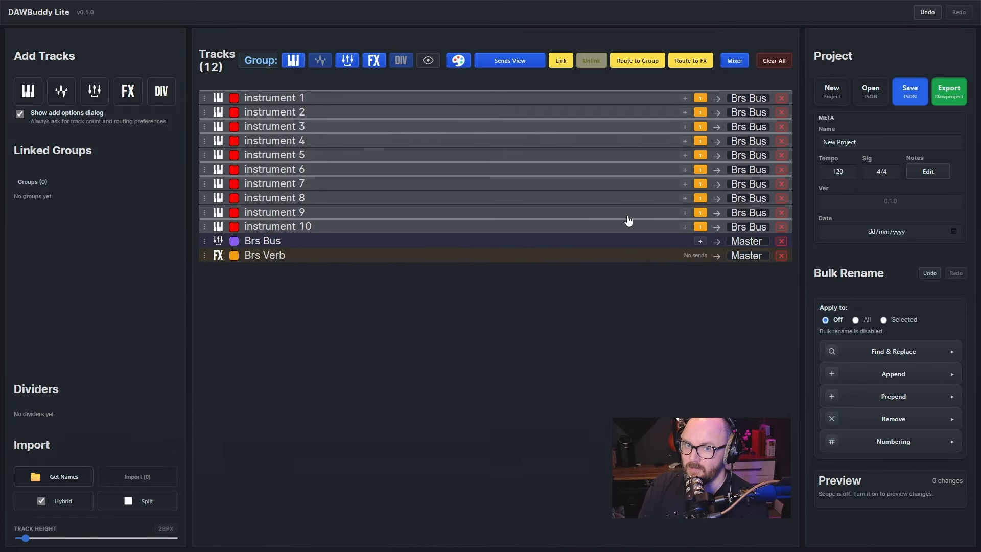
pyautogui.click(408, 100)
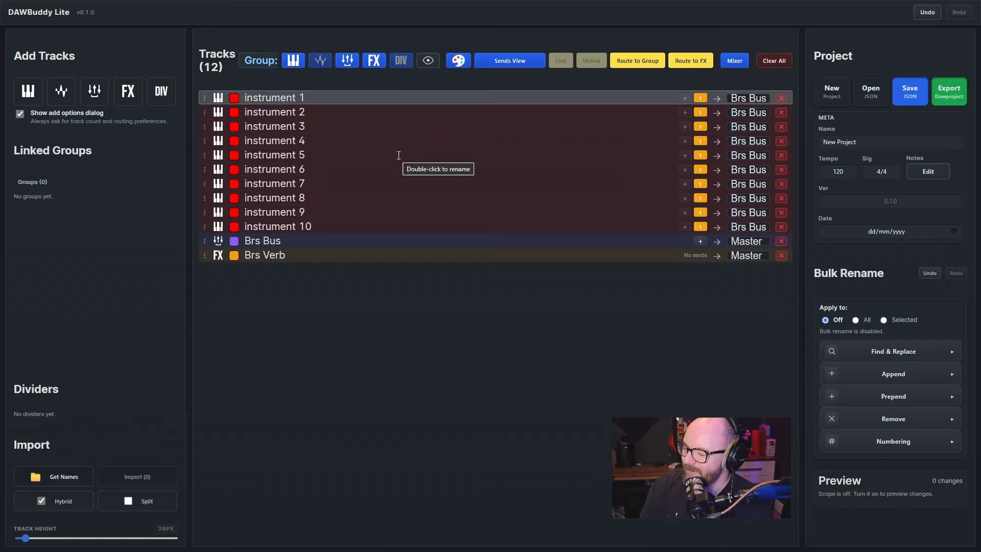
pyautogui.click(394, 113)
pyautogui.click(388, 180)
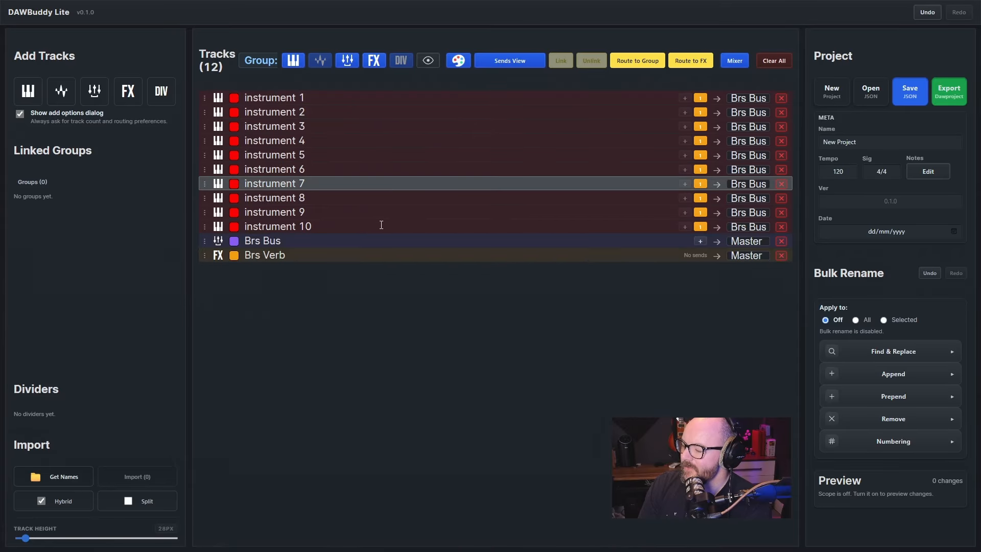
pyautogui.click(381, 224)
pyautogui.click(383, 157)
pyautogui.click(383, 85)
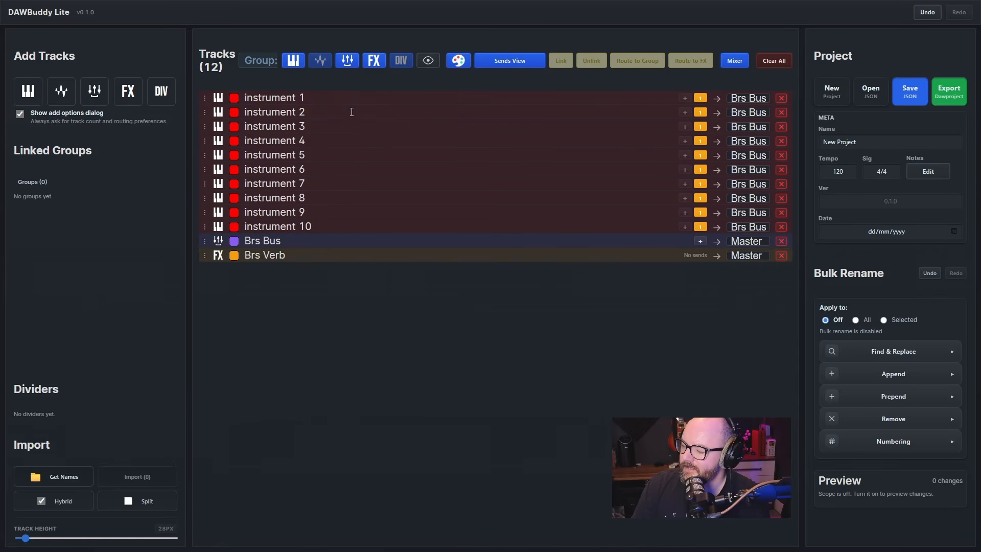
# Link the tracks instrument 1 through instrument 10 into a new group named Brs
pyautogui.click(354, 100)
pyautogui.keyDown('shift'); pyautogui.click(329, 220); pyautogui.keyUp('shift')
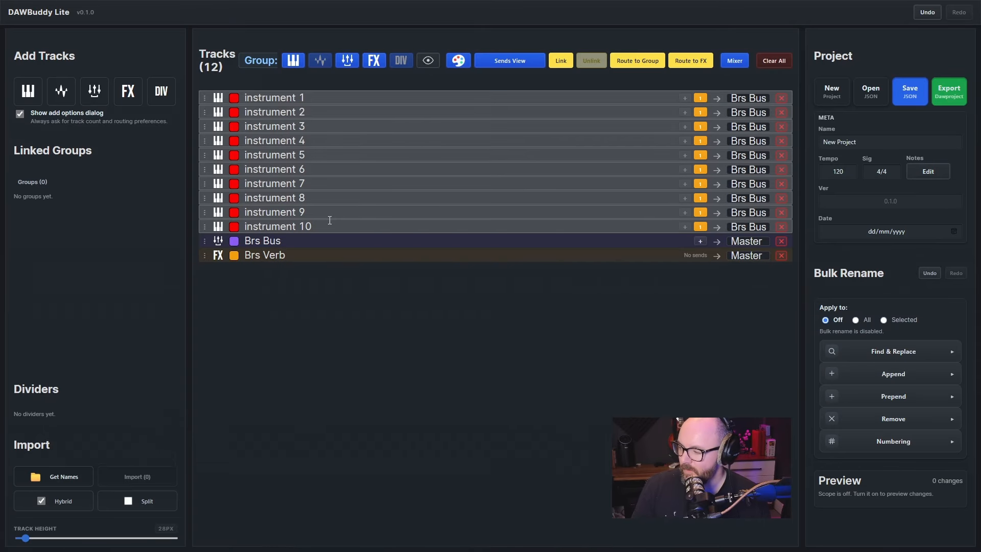
pyautogui.click(562, 61)
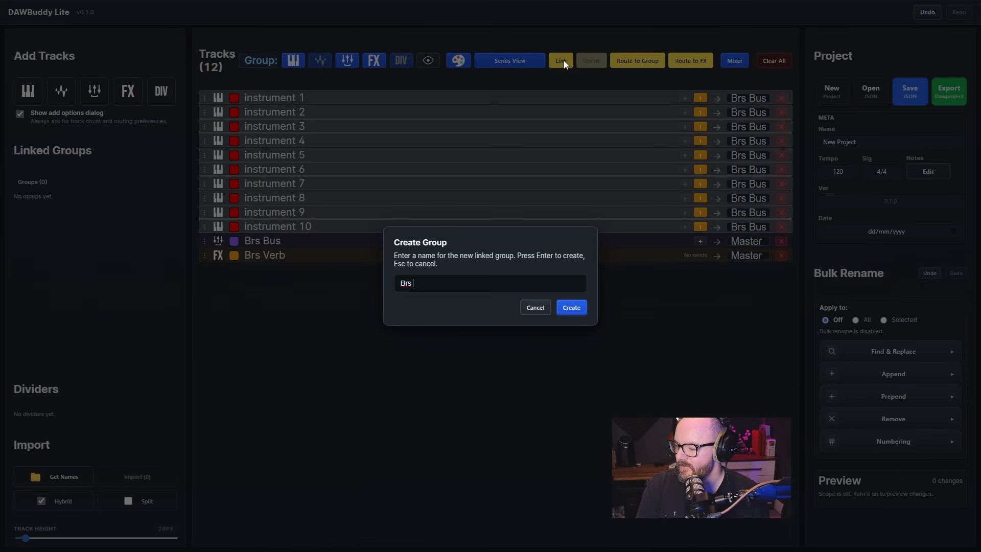
pyautogui.press('Return')
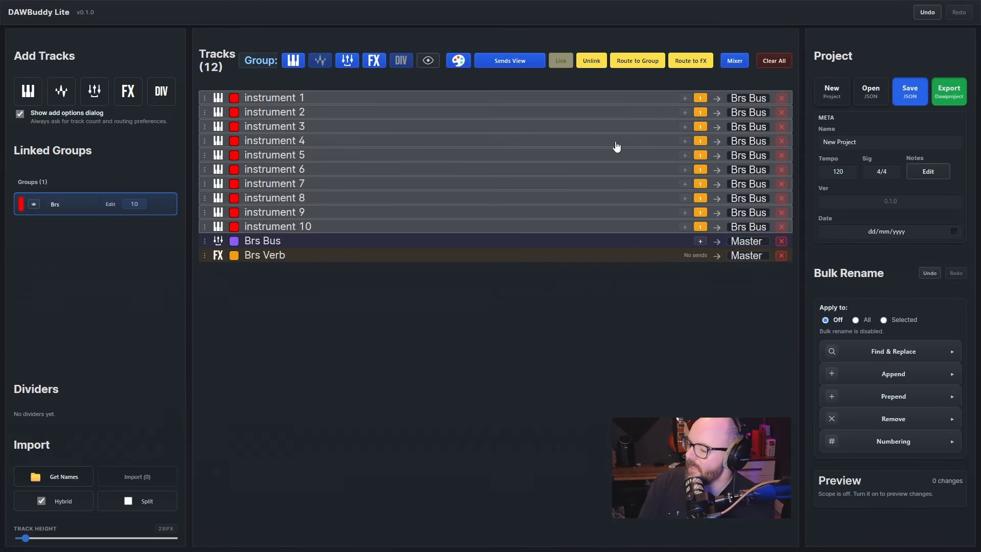
# Open the project file Orchestral_Template_01.json in place of the current project
pyautogui.click(870, 92)
pyautogui.click(508, 298)
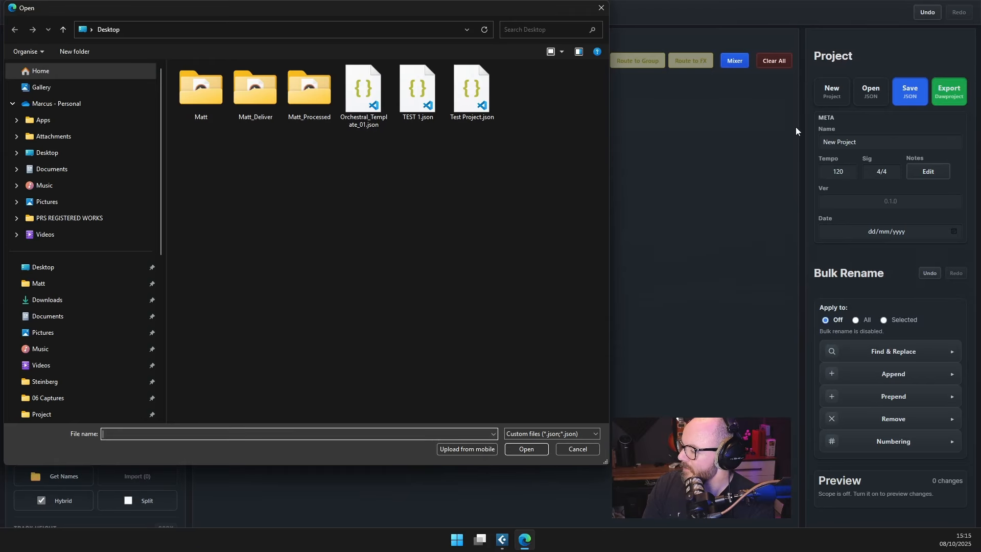
pyautogui.doubleClick(377, 105)
# Examine the linked track groups by selecting a Winds track and a Percussion track
pyautogui.click(353, 242)
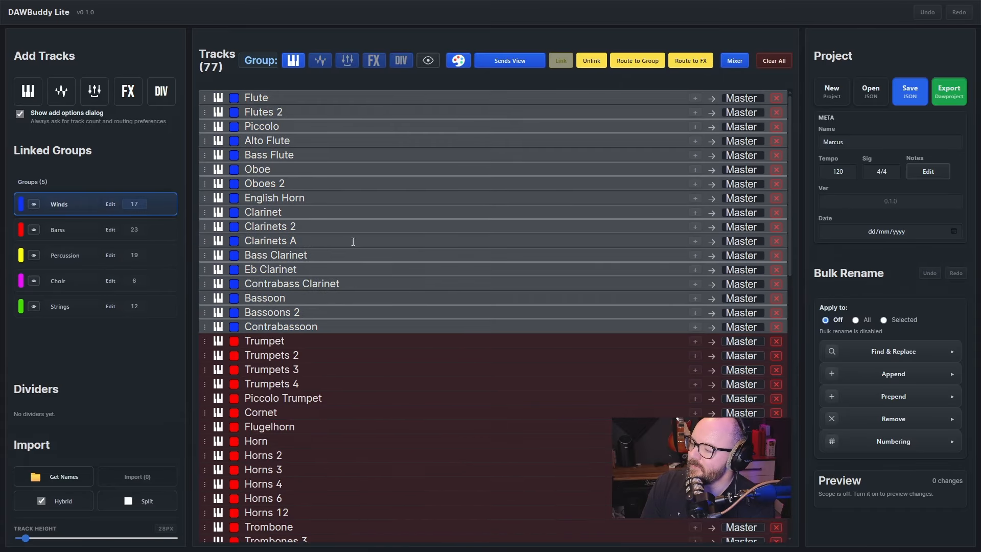
pyautogui.scroll(-10, 323, 388)
pyautogui.click(396, 285)
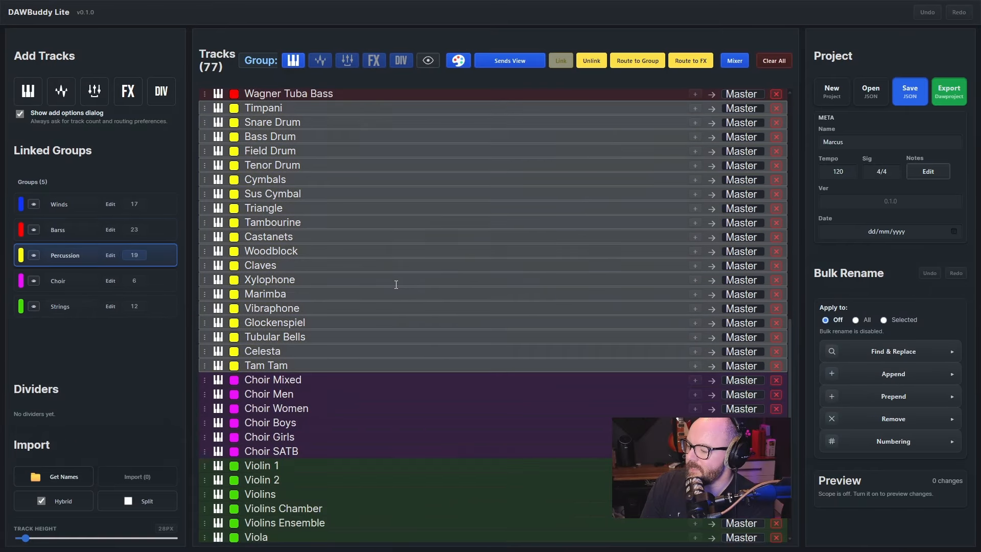
pyautogui.scroll(-2, 397, 285)
# Select the Choir group and move it above the Percussion group
pyautogui.click(381, 306)
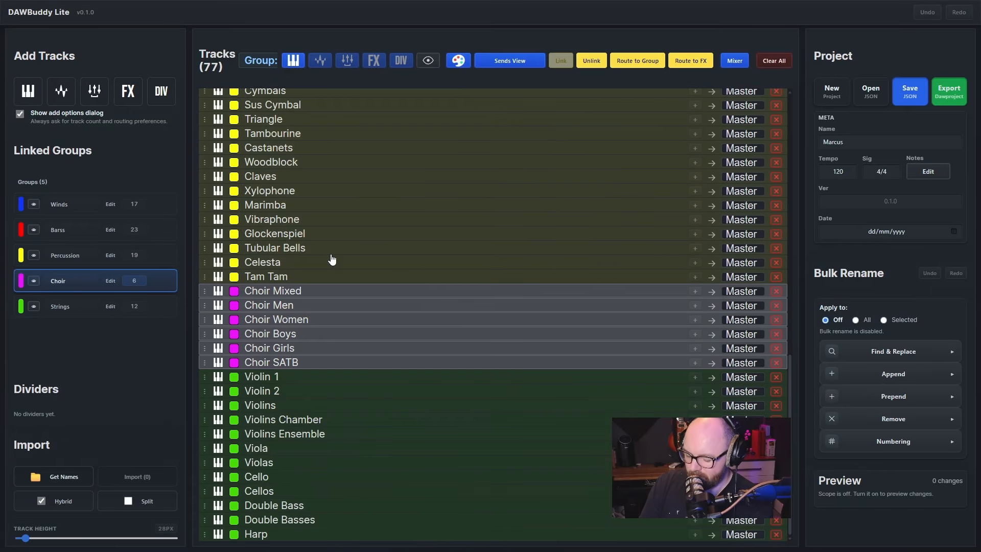
pyautogui.hotkey('alt', 'Up')
pyautogui.hotkey('alt', 'Down')
pyautogui.hotkey('alt', 'Up')
pyautogui.hotkey('alt', 'Up')
pyautogui.hotkey('alt', 'Down')
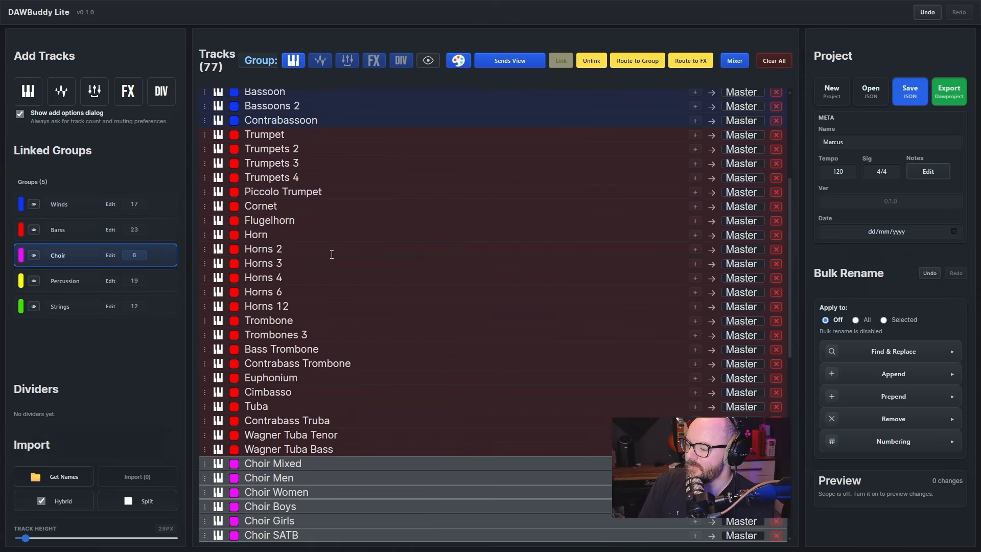
# Select the Winds group, shift it down past the neighbouring group and return it to the top
pyautogui.scroll(5, 325, 229)
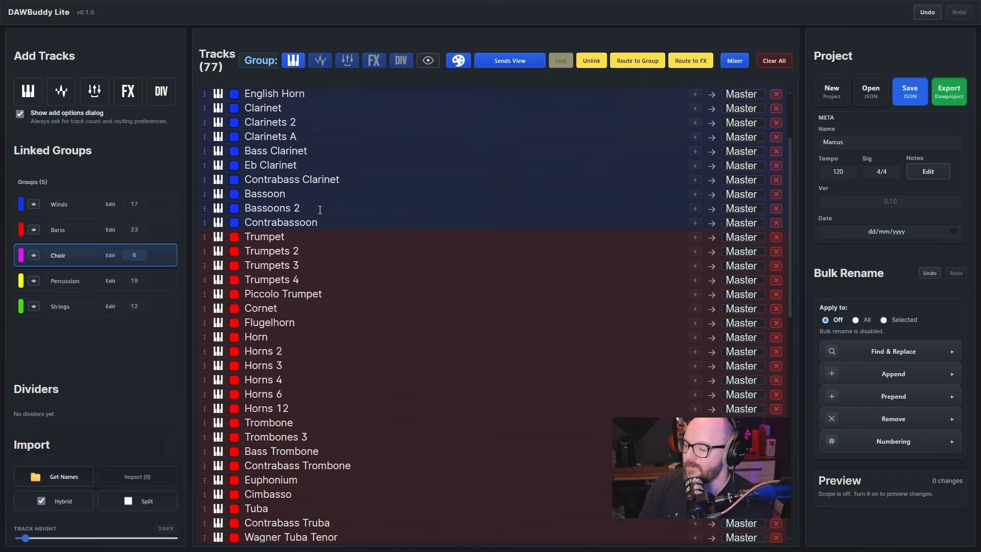
pyautogui.click(318, 208)
pyautogui.hotkey('alt', 'Down')
pyautogui.hotkey('alt', 'Up')
pyautogui.hotkey('alt', 'Down')
pyautogui.hotkey('alt', 'Up')
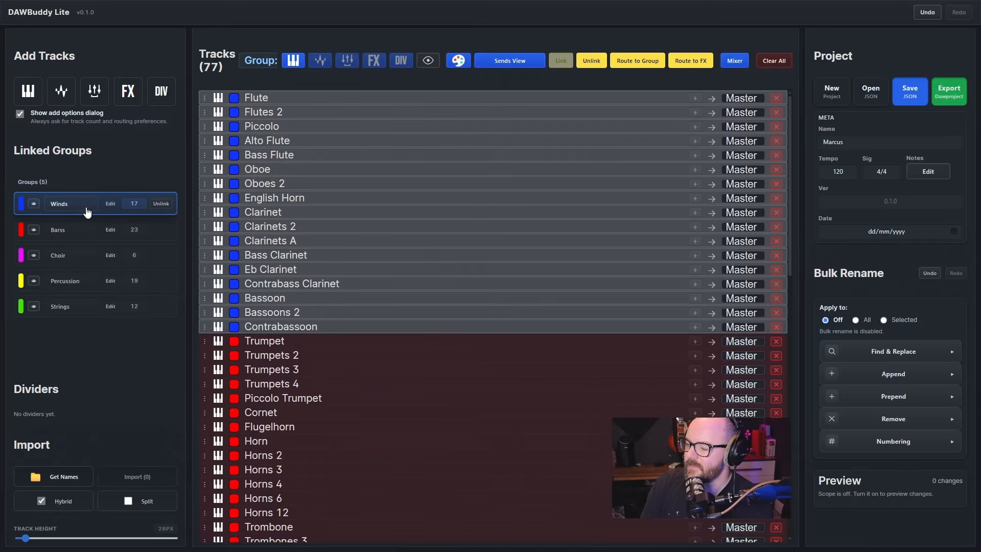
# Move the Winds group below all other groups and bring it back to the top
pyautogui.hotkey('alt', 'Down')
pyautogui.hotkey('alt', 'Down')
pyautogui.hotkey('alt', 'Down')
pyautogui.hotkey('alt', 'Down')
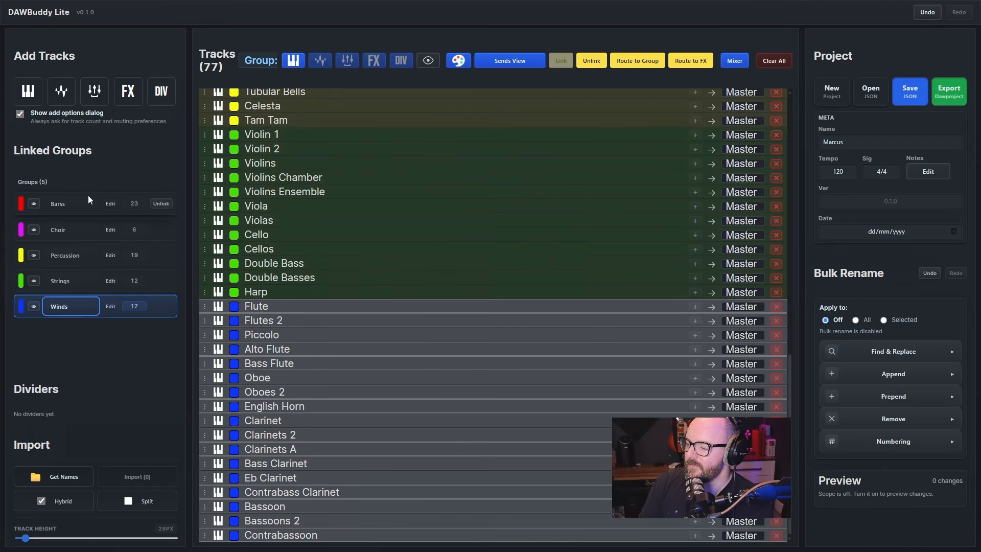
pyautogui.hotkey('alt', 'Up')
pyautogui.hotkey('alt', 'Up')
pyautogui.hotkey('alt', 'Up')
pyautogui.hotkey('alt', 'Up')
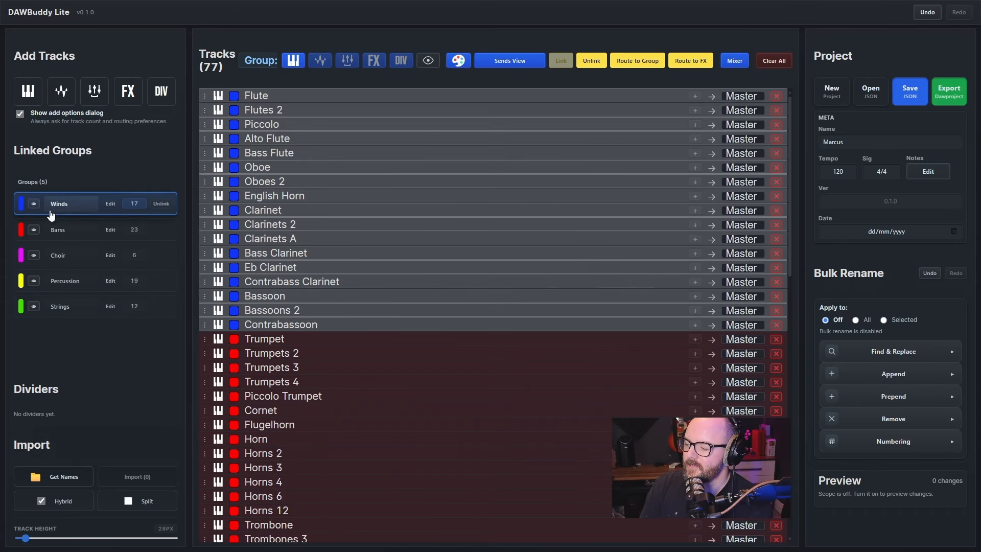
# Edit the Winds group to move the Oboe through Clarinets 2 tracks above Alto Flute, and finish editing
pyautogui.click(111, 203)
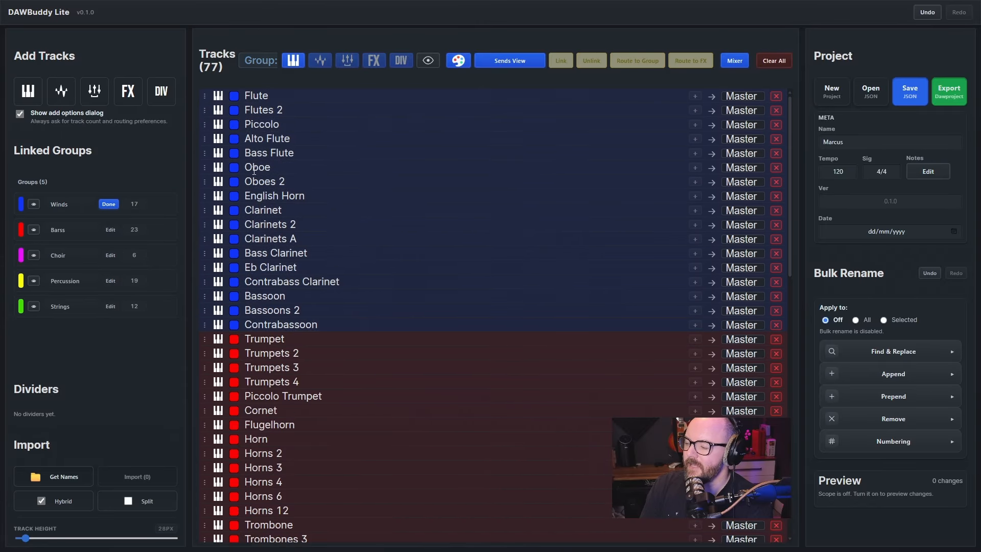
pyautogui.keyDown('shift'); pyautogui.click(292, 230); pyautogui.keyUp('shift')
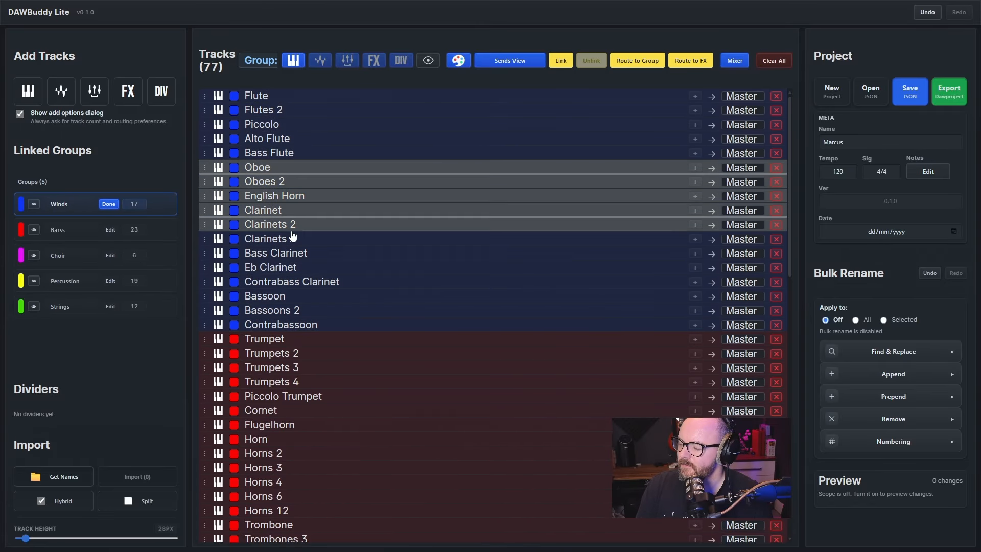
pyautogui.hotkey('alt', 'Up')
pyautogui.hotkey('alt', 'Up')
pyautogui.hotkey('alt', 'Down')
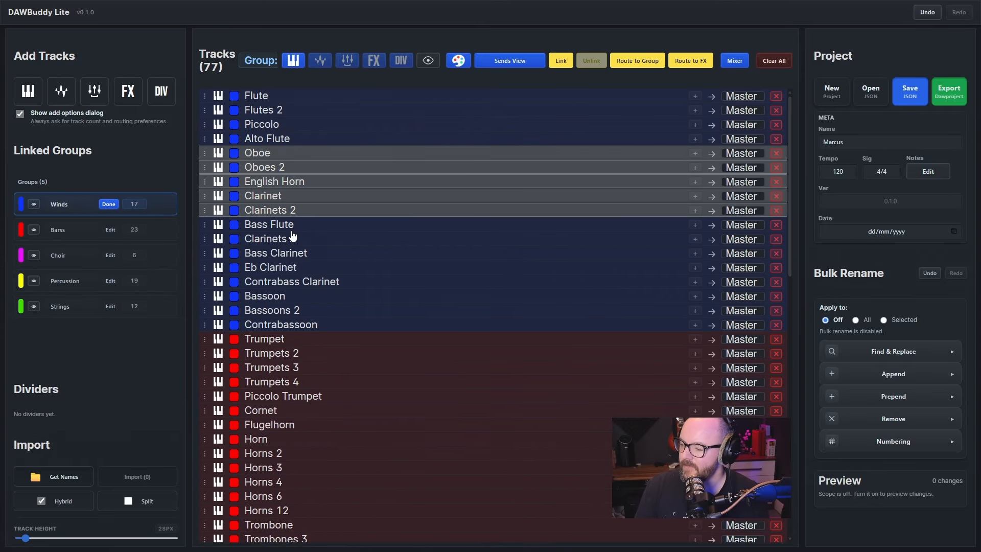
pyautogui.hotkey('alt', 'Up')
pyautogui.hotkey('alt', 'Up')
pyautogui.hotkey('alt', 'Up')
pyautogui.hotkey('alt', 'Down')
pyautogui.hotkey('alt', 'Down')
pyautogui.click(109, 204)
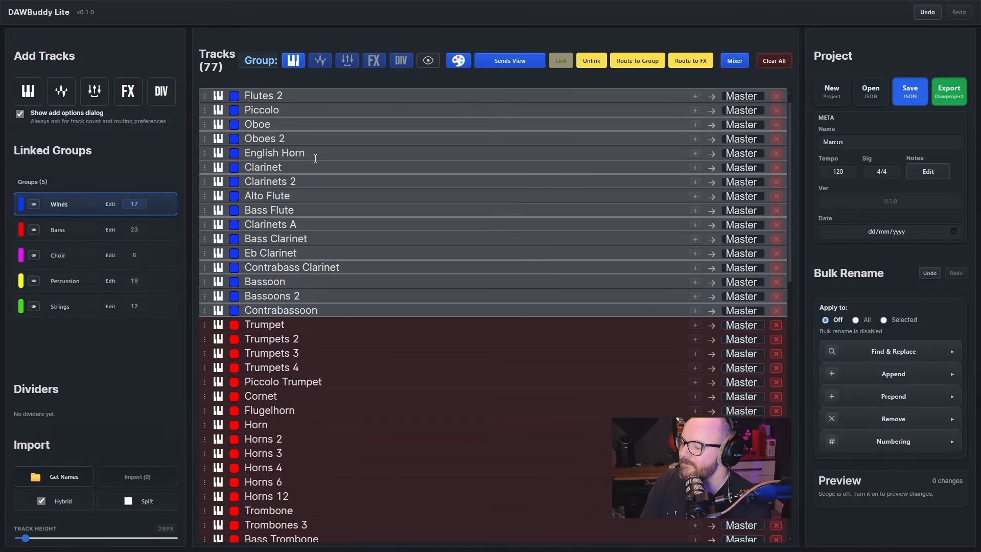
# Hide the Winds, Barss, Choir, Percussion and Strings groups
pyautogui.click(34, 204)
pyautogui.click(34, 229)
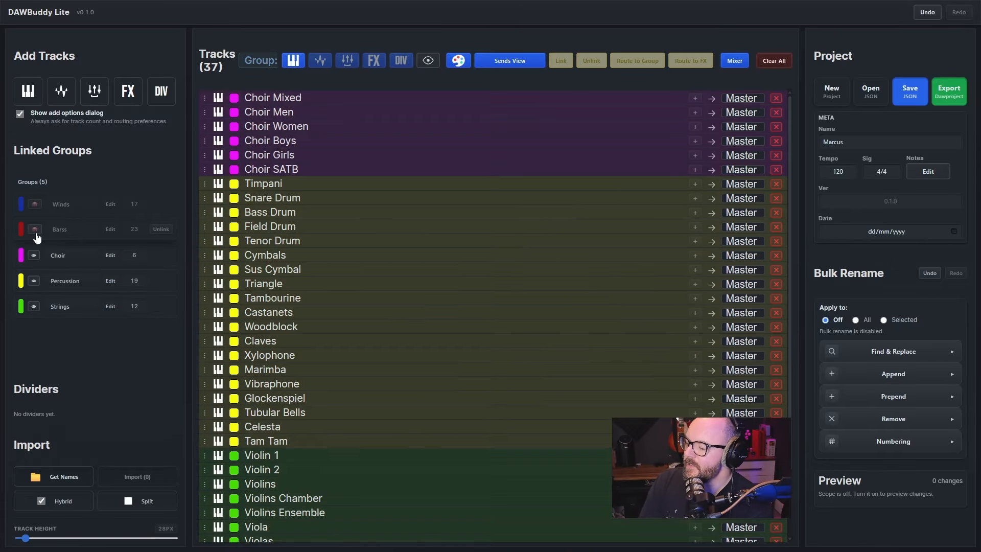
pyautogui.click(33, 254)
pyautogui.click(34, 281)
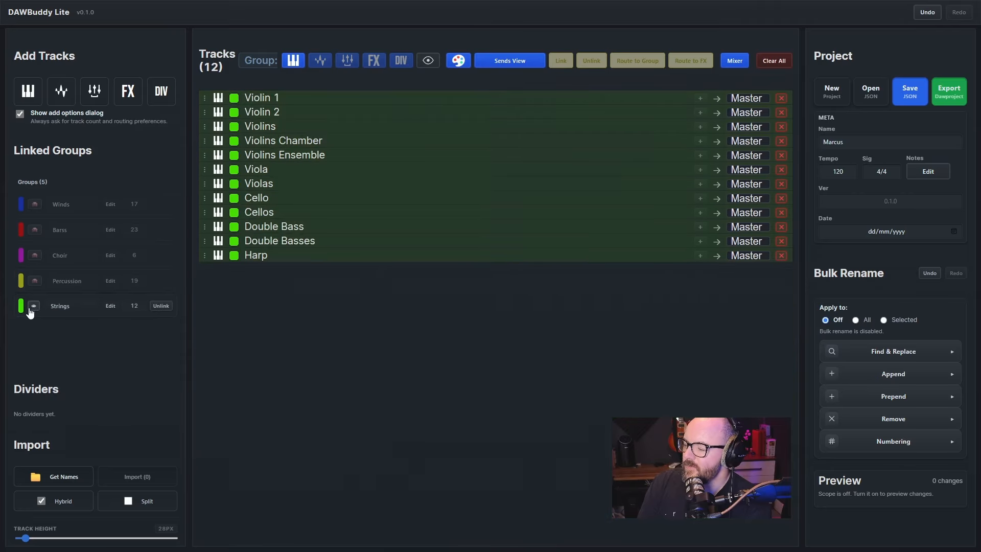
pyautogui.click(34, 305)
# Move the Strings group to the top of the linked groups and show all five groups
pyautogui.moveTo(61, 309); pyautogui.dragTo(60, 204)
pyautogui.click(34, 203)
pyautogui.click(34, 230)
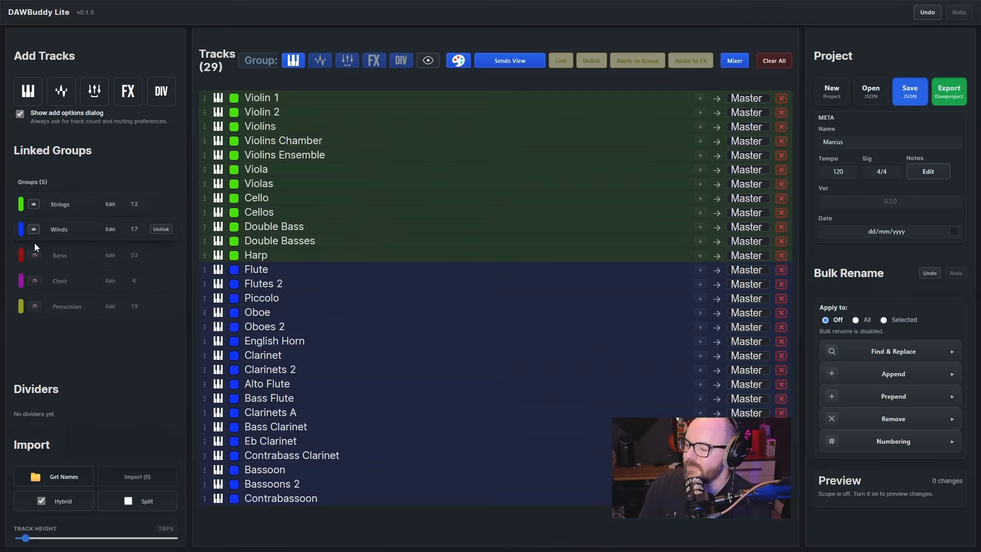
pyautogui.click(33, 255)
pyautogui.click(34, 281)
pyautogui.click(34, 305)
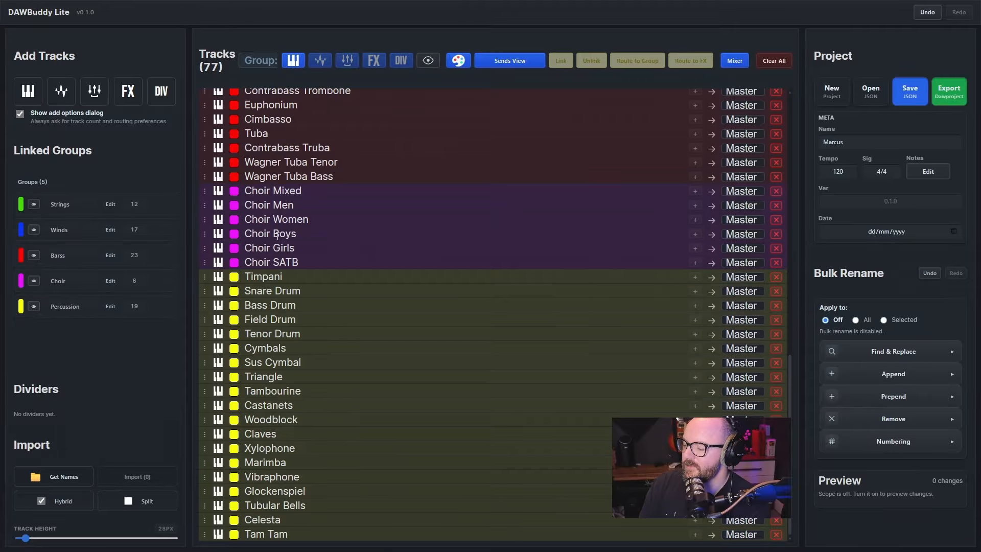
# Try to rename the Strings group in the linked groups list
pyautogui.scroll(10, 266, 241)
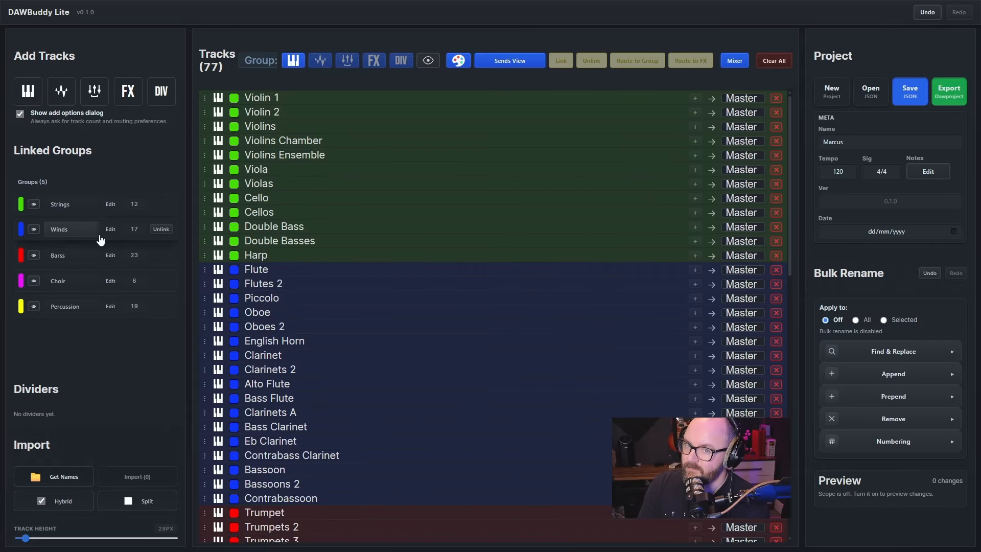
pyautogui.doubleClick(79, 203)
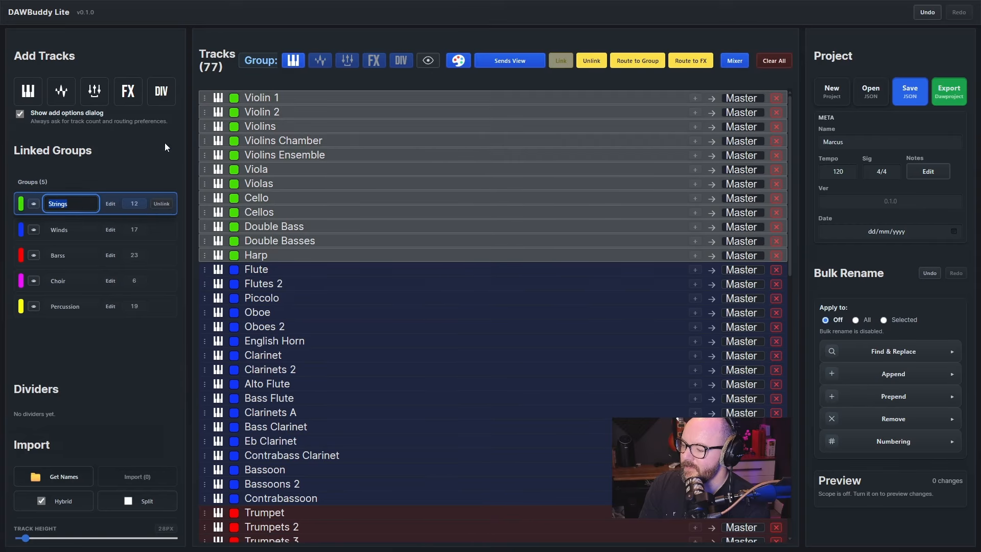
pyautogui.doubleClick(257, 62)
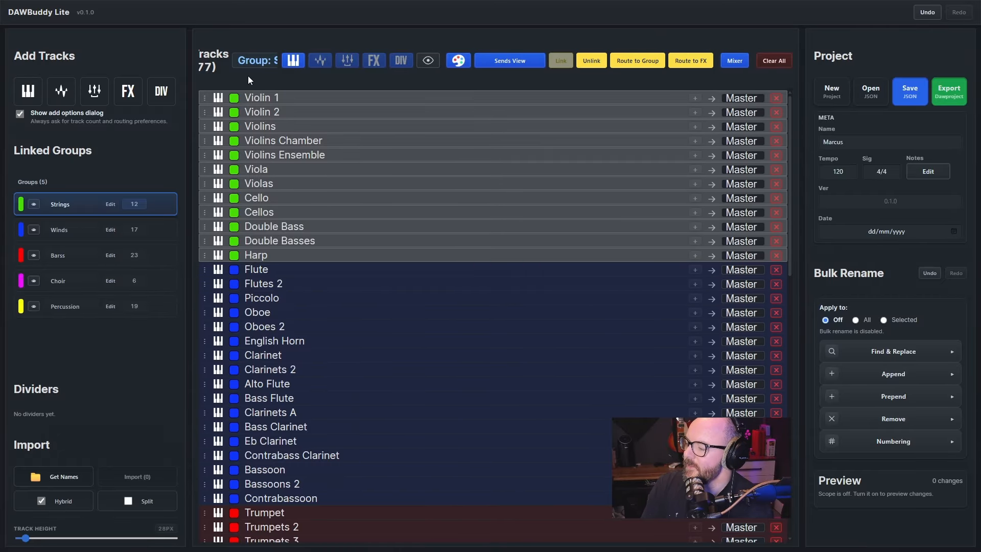
pyautogui.doubleClick(59, 204)
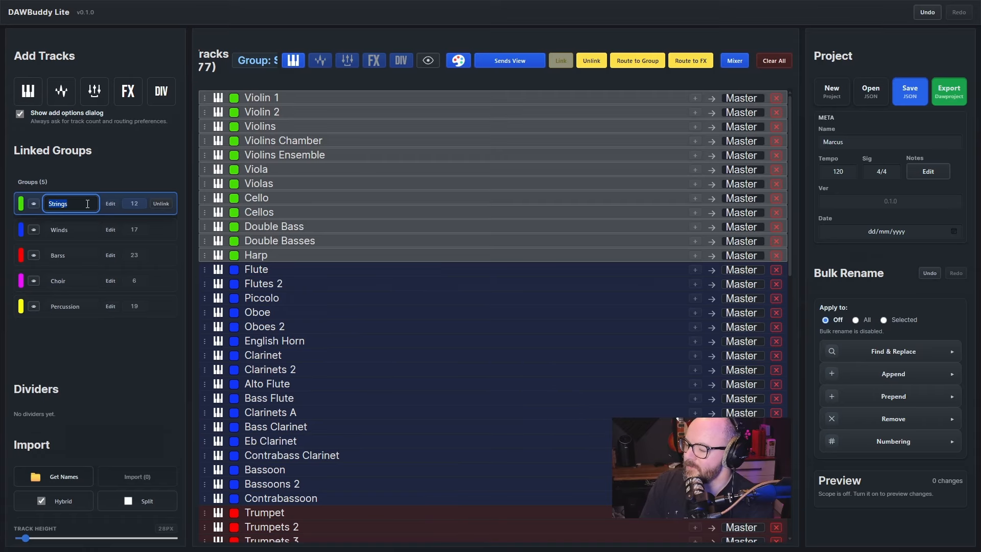
pyautogui.click(366, 238)
pyautogui.click(360, 292)
pyautogui.click(369, 171)
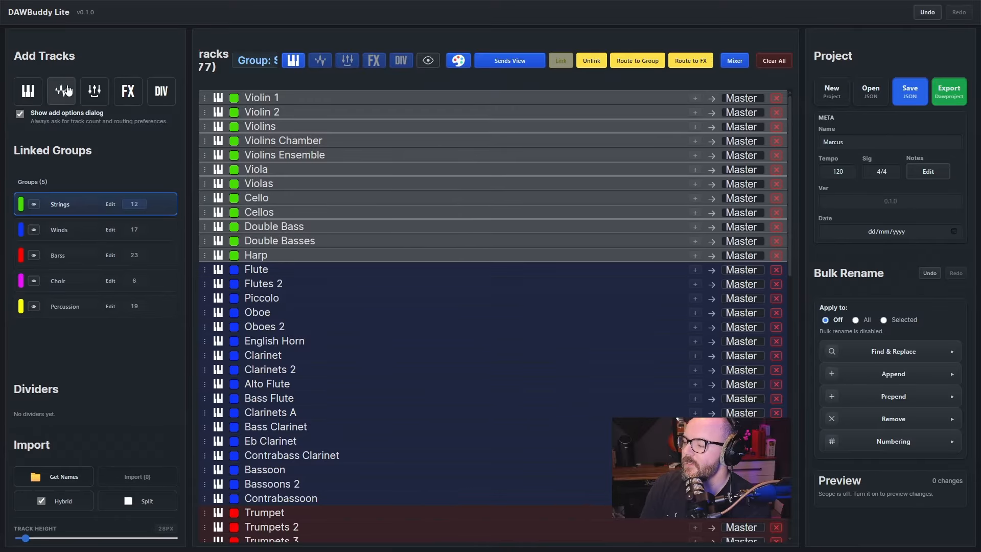
# Add 10 audio tracks and 10 group tracks to the project
pyautogui.click(62, 90)
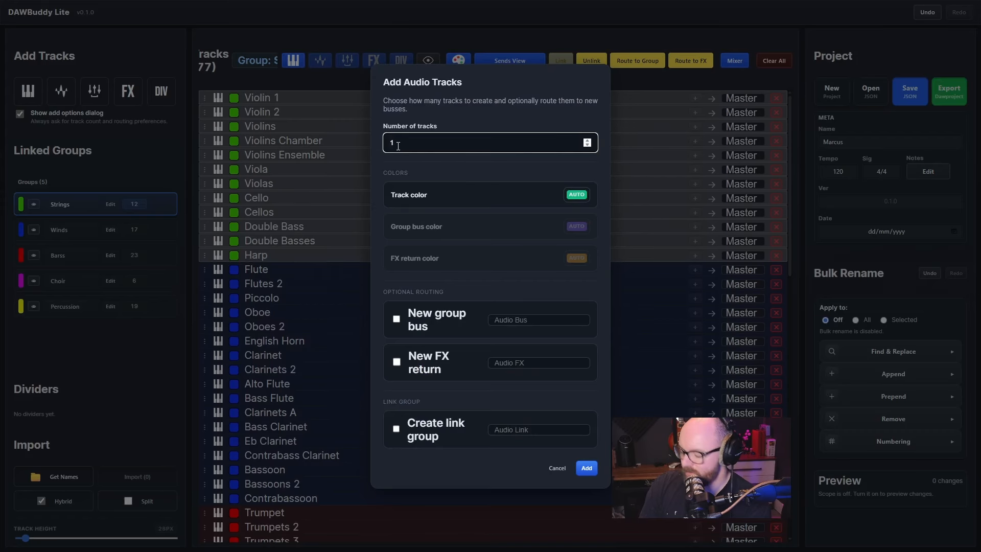
pyautogui.write('0')
pyautogui.press('Return')
pyautogui.click(86, 91)
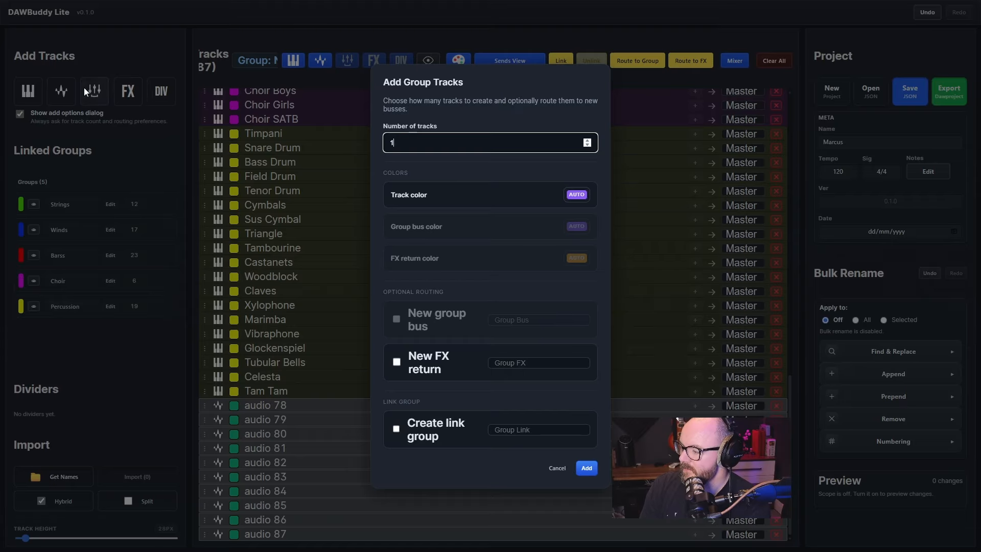
pyautogui.write('0')
pyautogui.press('Return')
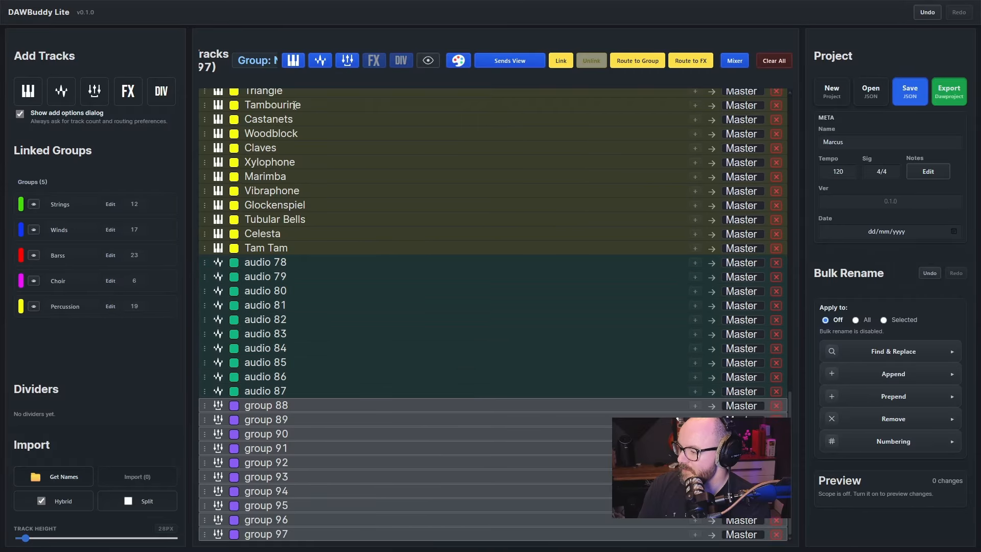
# Filter the track list by type to view audio, instrument and group tracks in turn, ending with all of them hidden
pyautogui.scroll(18, 383, 188)
pyautogui.click(381, 174)
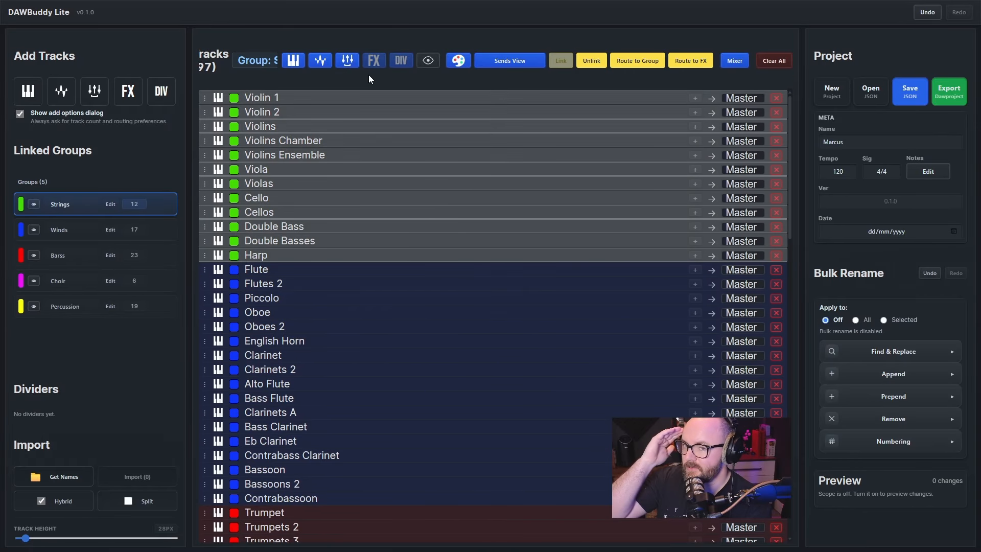
pyautogui.click(293, 60)
pyautogui.click(347, 60)
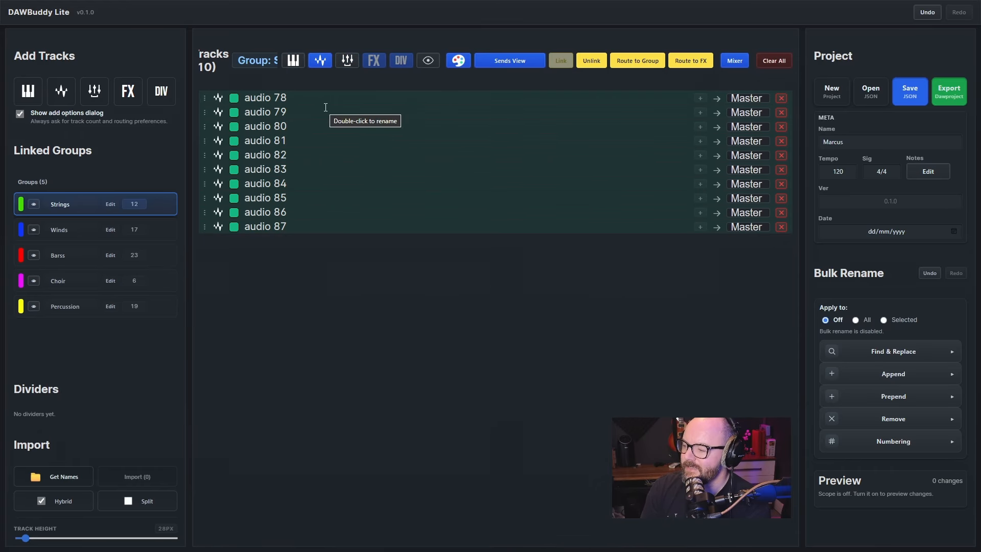
pyautogui.click(320, 61)
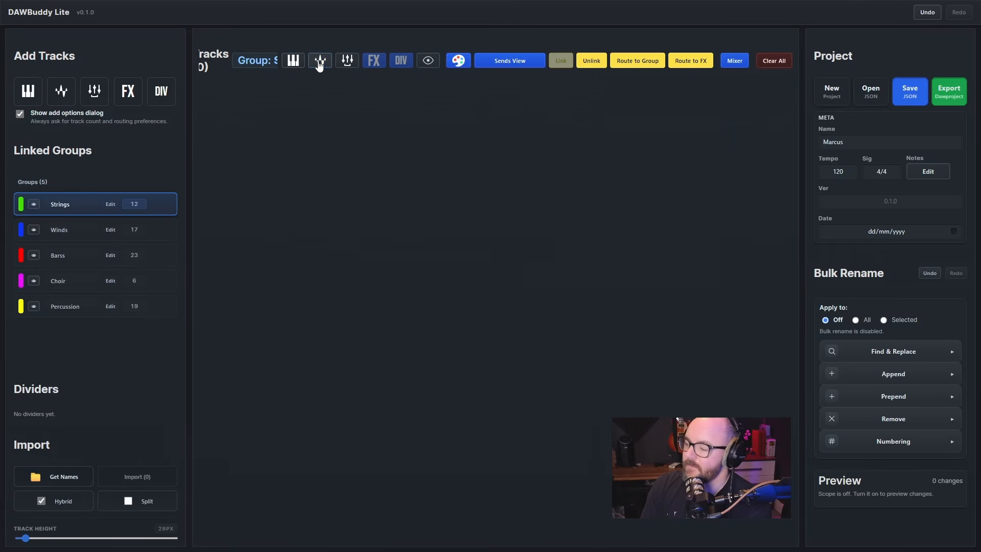
pyautogui.click(295, 61)
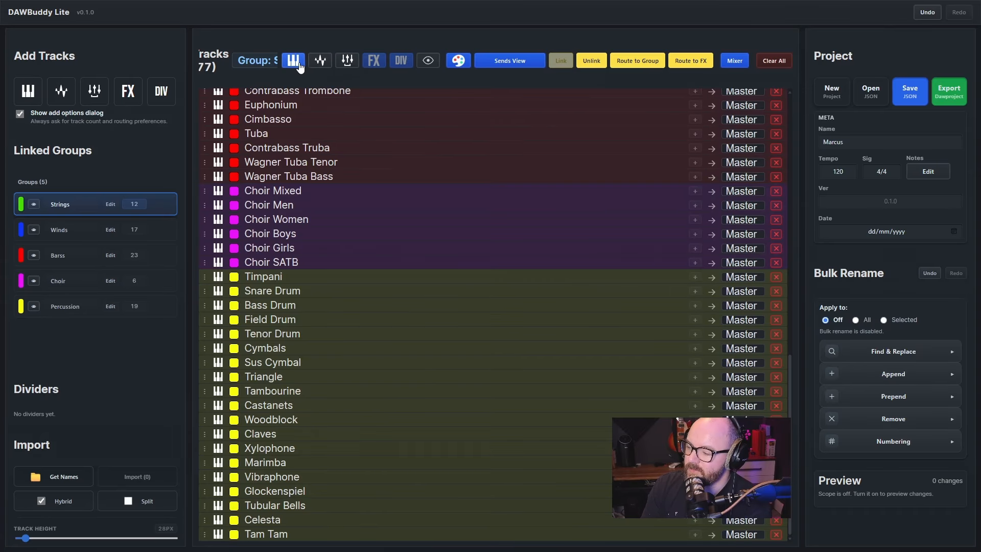
pyautogui.click(295, 61)
pyautogui.click(348, 62)
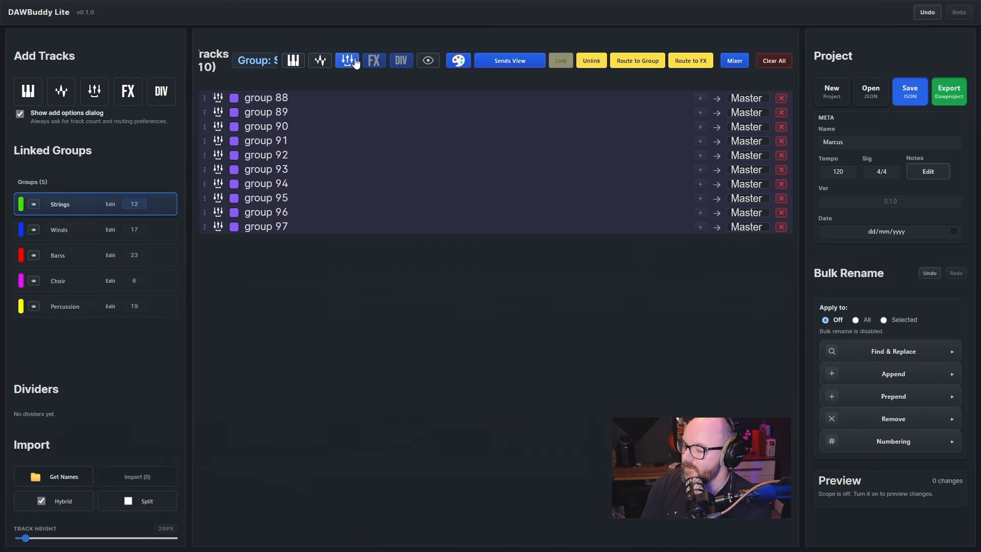
pyautogui.click(349, 62)
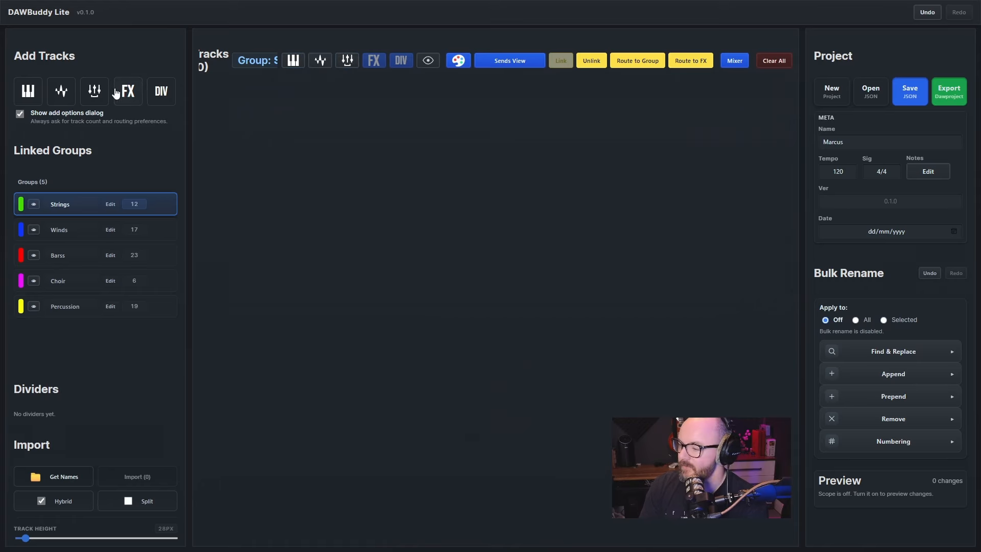
# Add one divider and 10 FX return tracks
pyautogui.click(153, 90)
pyautogui.click(587, 468)
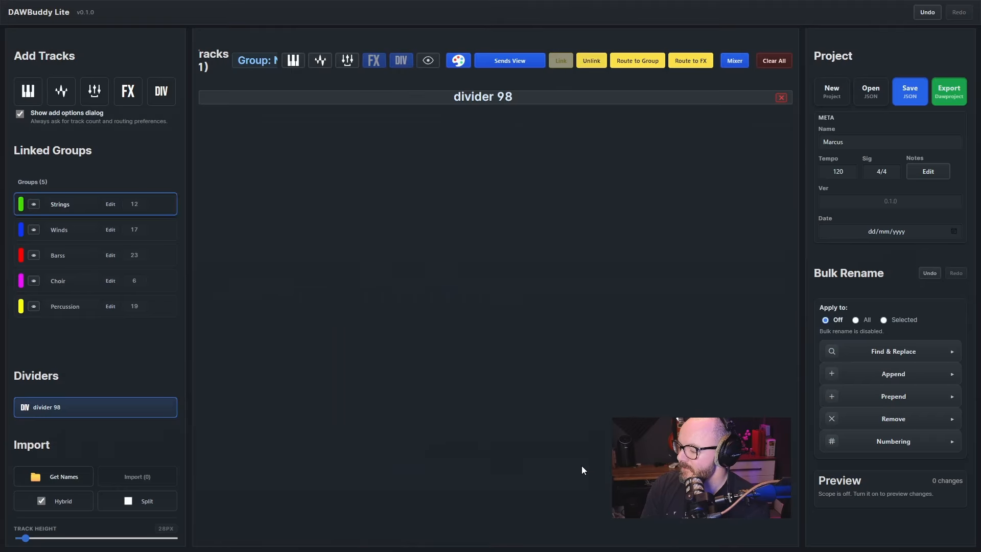
pyautogui.click(127, 91)
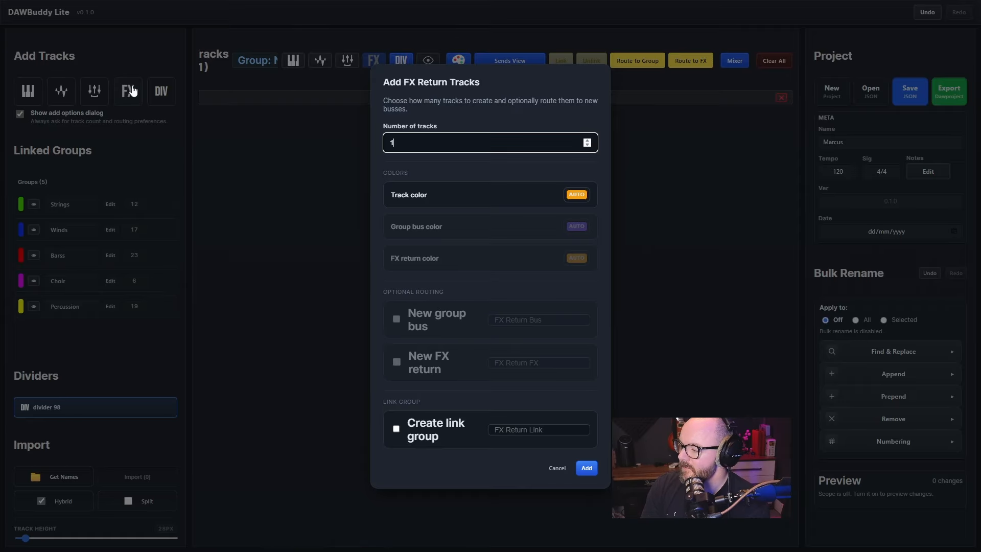
pyautogui.write('0')
pyautogui.click(586, 468)
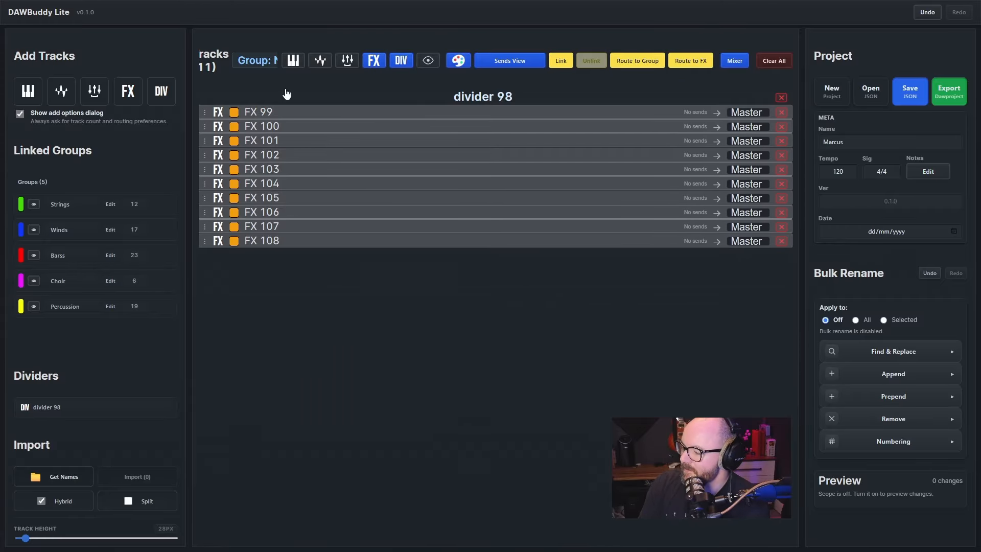
# Disable the add options dialog and make the FX, group, audio and instrument tracks visible in the list
pyautogui.click(20, 114)
pyautogui.click(371, 62)
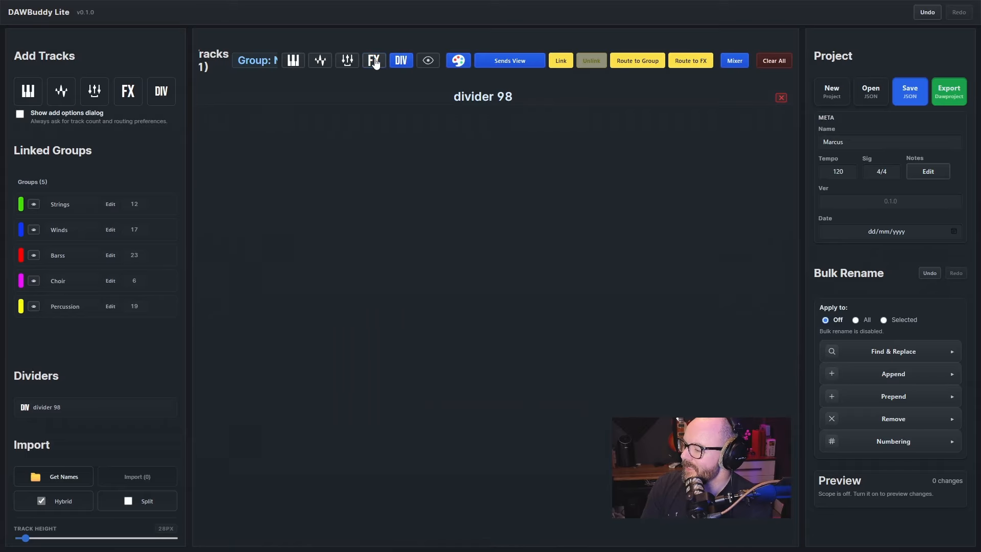
pyautogui.click(373, 62)
pyautogui.click(348, 60)
pyautogui.click(320, 60)
pyautogui.click(293, 62)
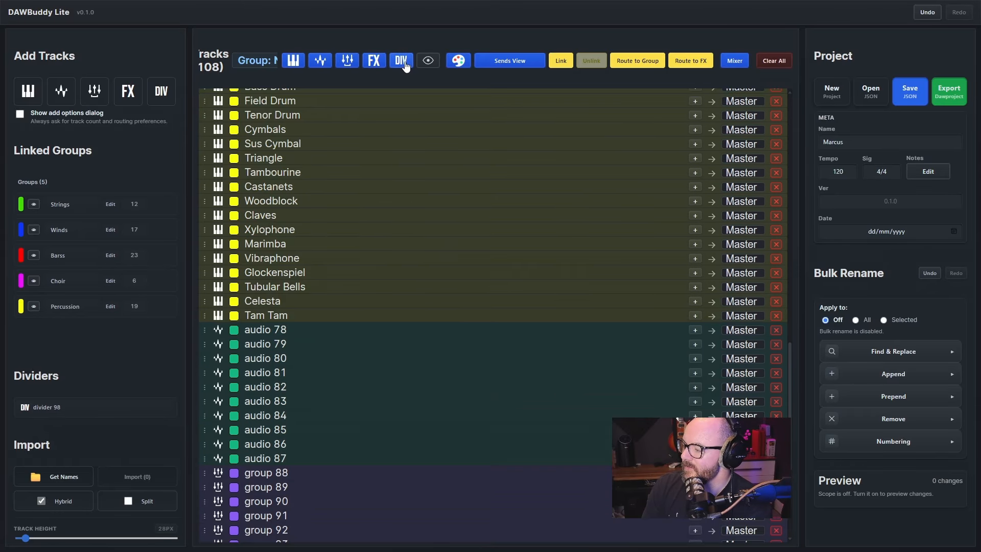
pyautogui.scroll(-5, 322, 108)
pyautogui.scroll(5, 320, 137)
pyautogui.scroll(10, 320, 137)
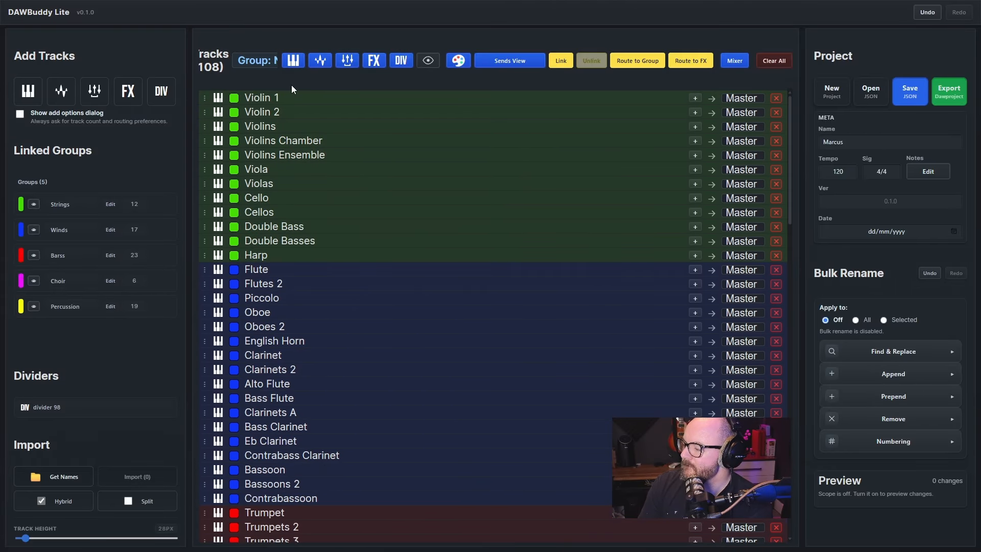
# Hide the Strings, Choir and Percussion groups plus all audio and instrument tracks, and unhide everything at once
pyautogui.click(34, 204)
pyautogui.click(33, 283)
pyautogui.click(33, 306)
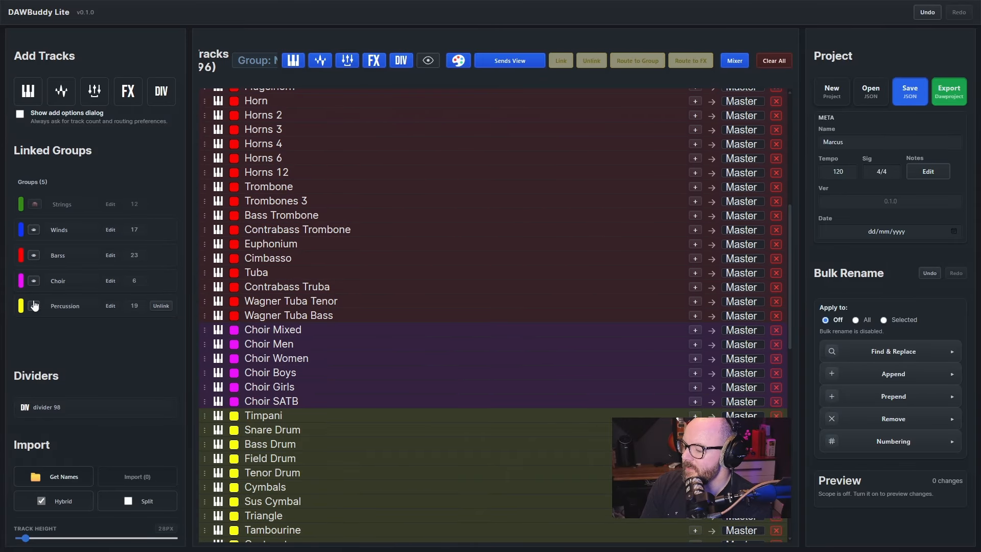
pyautogui.click(320, 61)
pyautogui.click(293, 61)
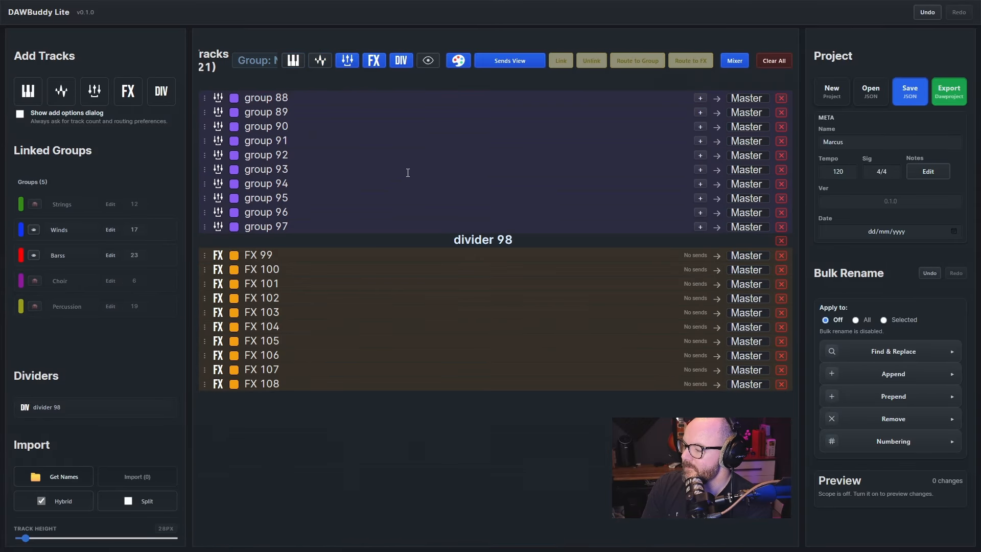
pyautogui.click(428, 61)
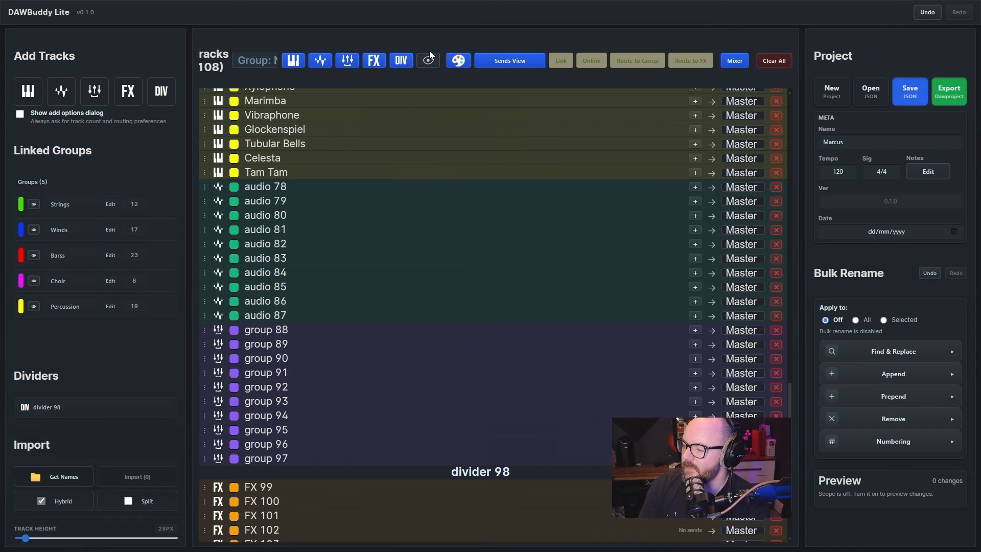
# Recolour all tracks of the linked Strings group to magenta and select the Winds group
pyautogui.scroll(20, 392, 118)
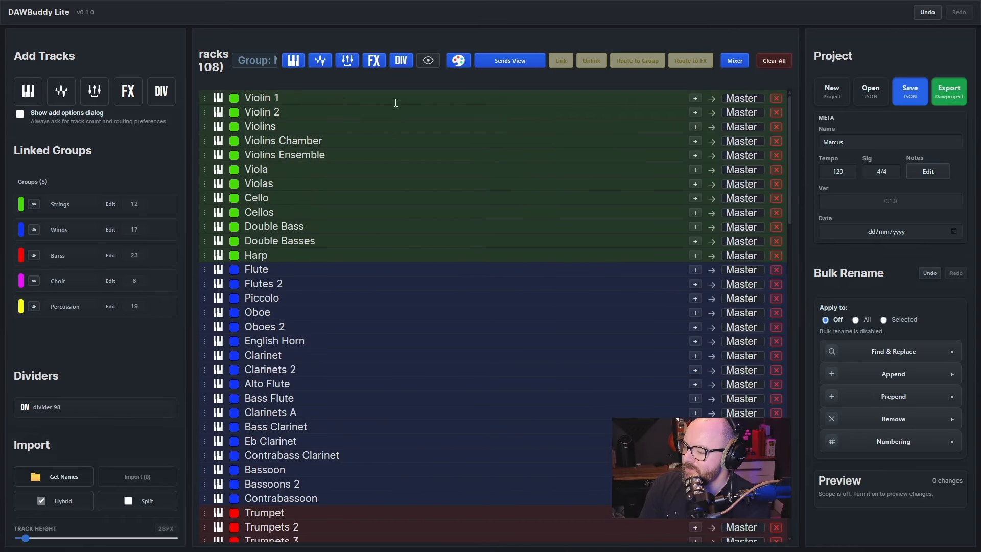
pyautogui.click(395, 103)
pyautogui.click(234, 169)
pyautogui.click(320, 308)
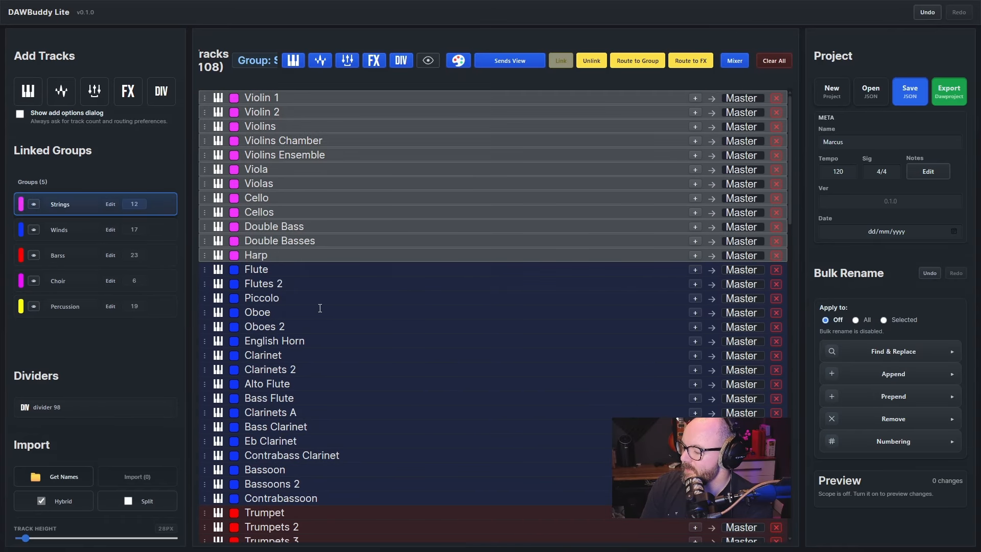
pyautogui.click(320, 308)
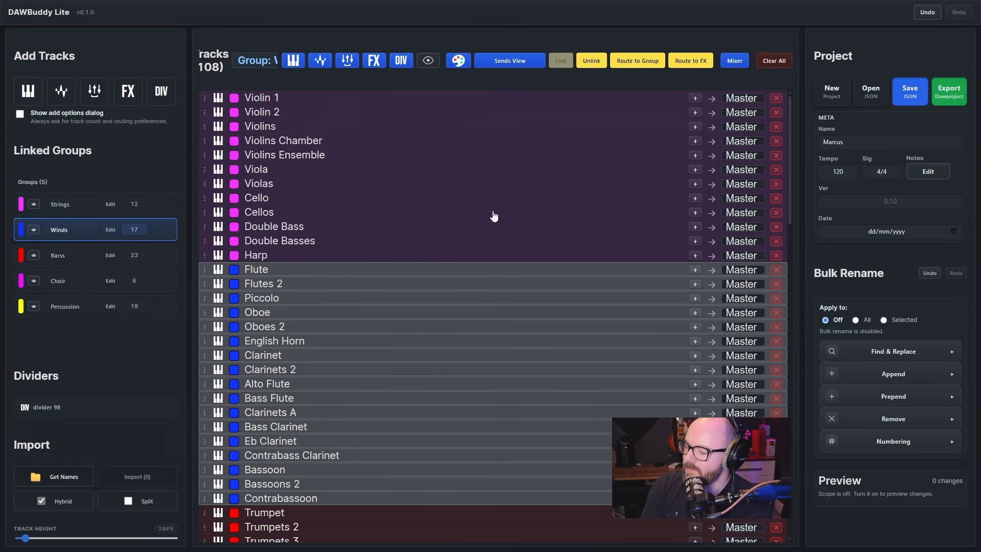
# Switch the track list to Mix View with pan and volume controls, and toggle track colour tinting off and back on
pyautogui.click(506, 62)
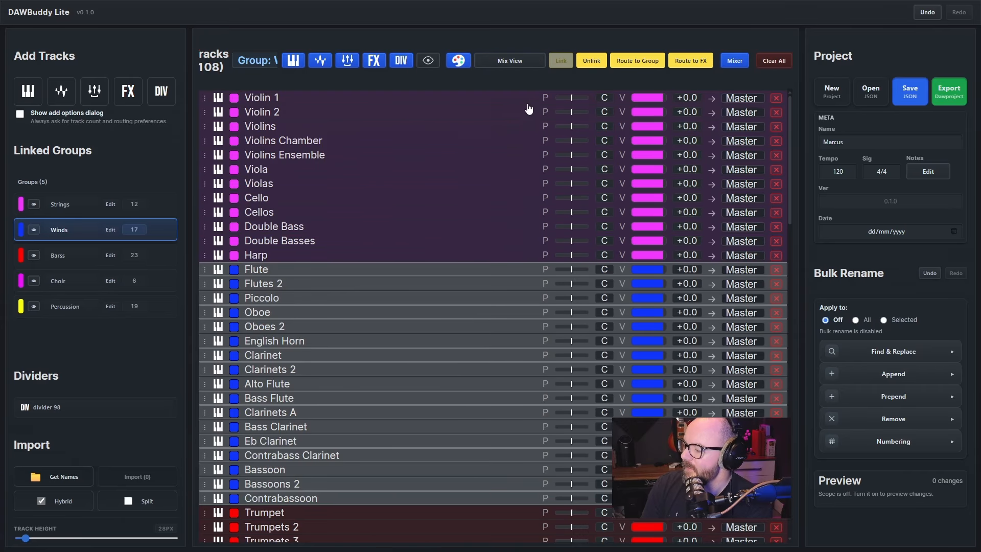
pyautogui.click(459, 62)
pyautogui.click(458, 62)
pyautogui.click(459, 61)
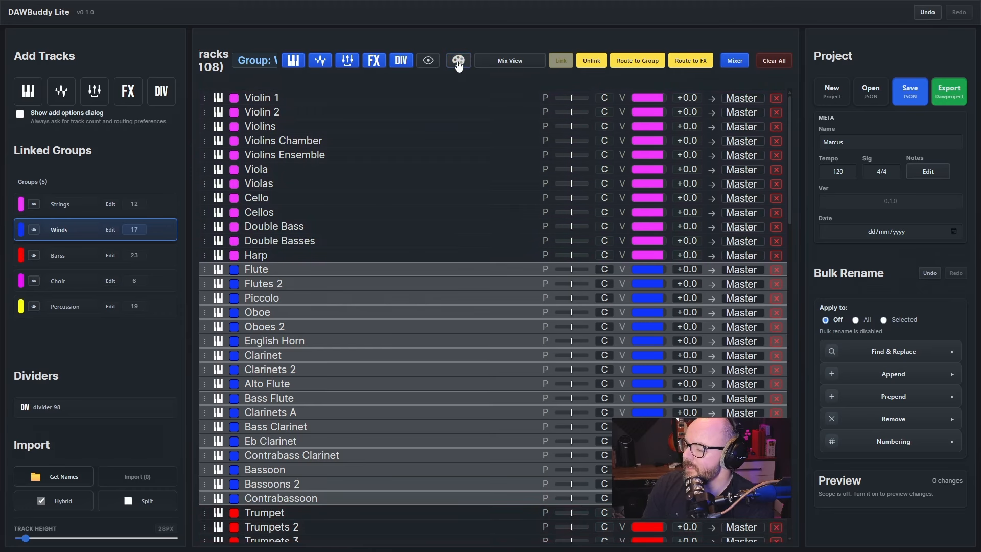
pyautogui.click(458, 61)
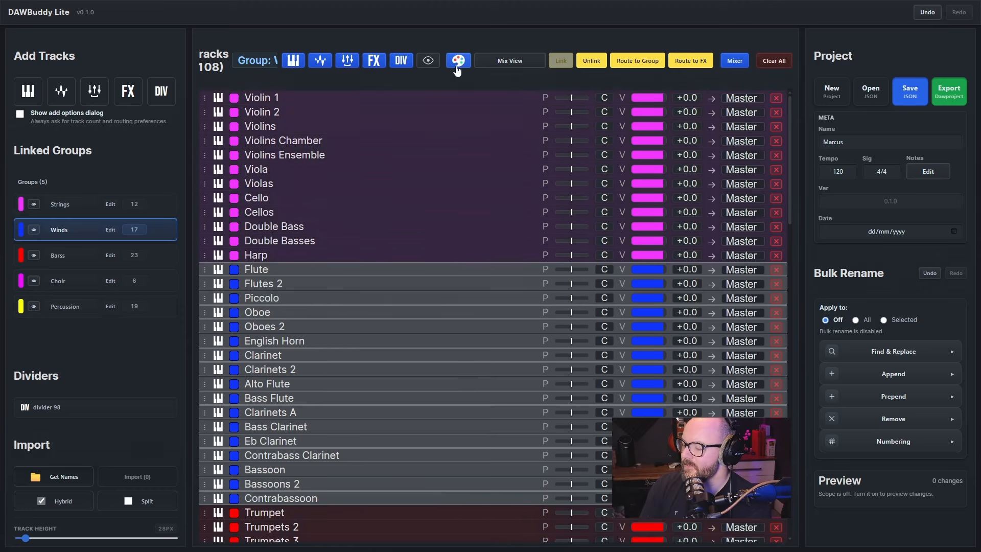
pyautogui.click(439, 141)
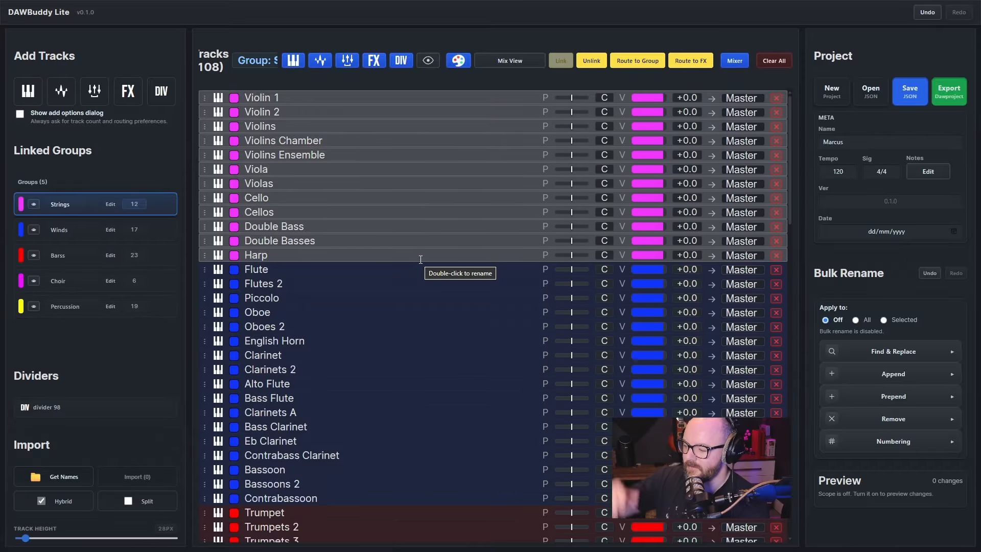
pyautogui.click(351, 275)
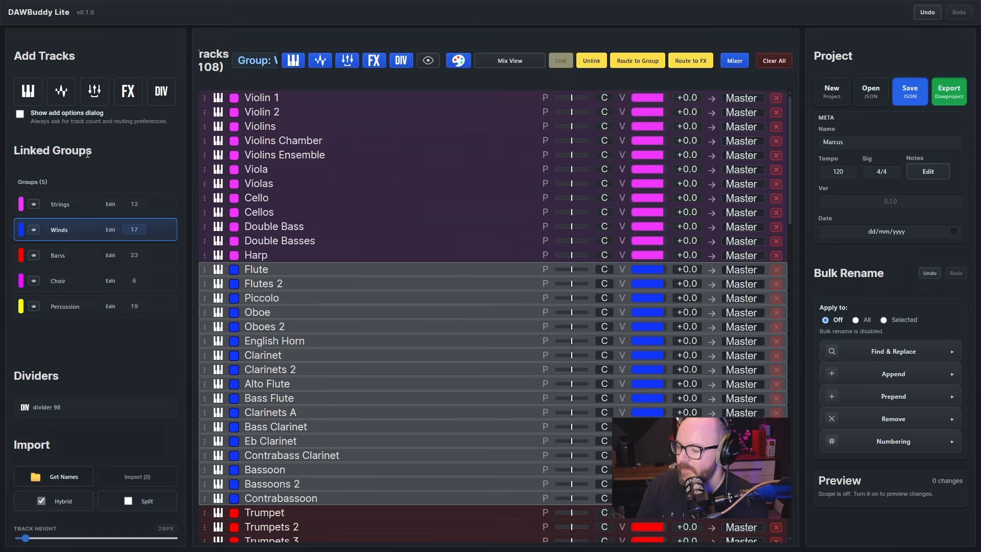
# Re-enable the add options dialog, and open the Add Instrument Tracks options and close them without adding tracks
pyautogui.click(43, 120)
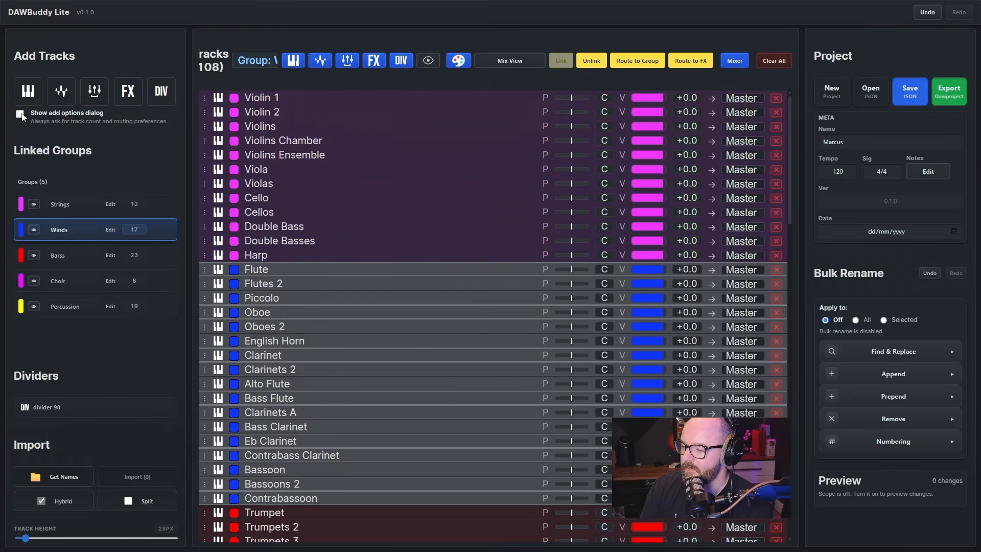
pyautogui.click(29, 92)
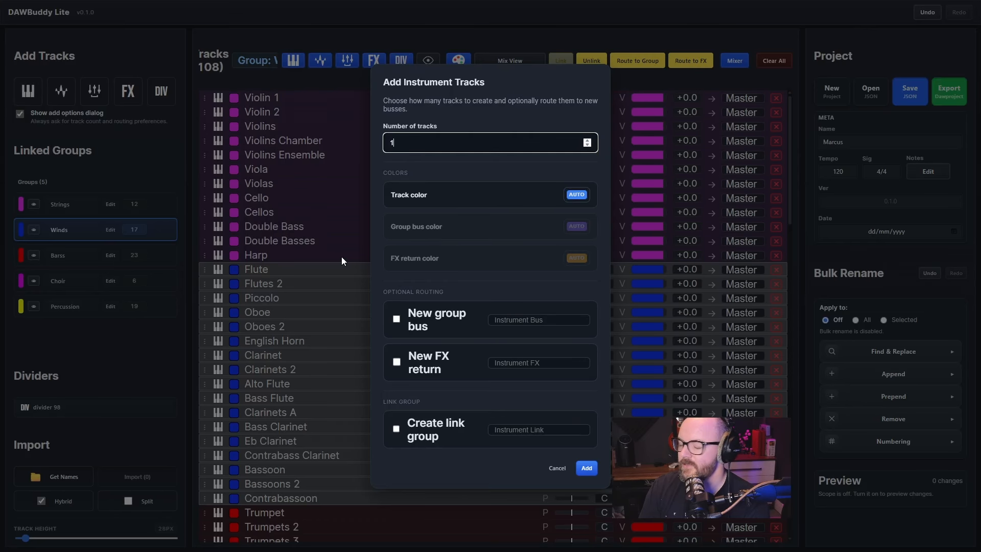
pyautogui.click(560, 40)
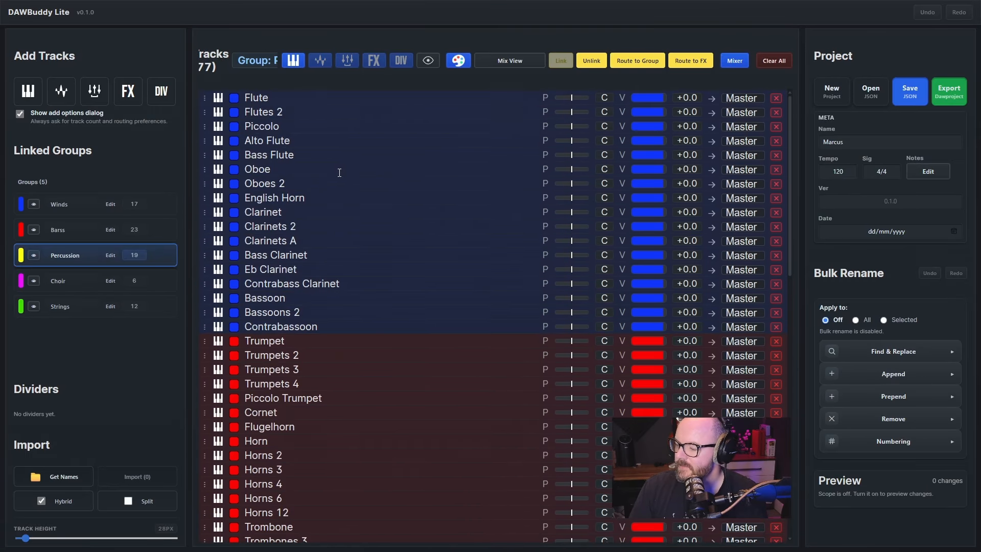
pyautogui.click(339, 173)
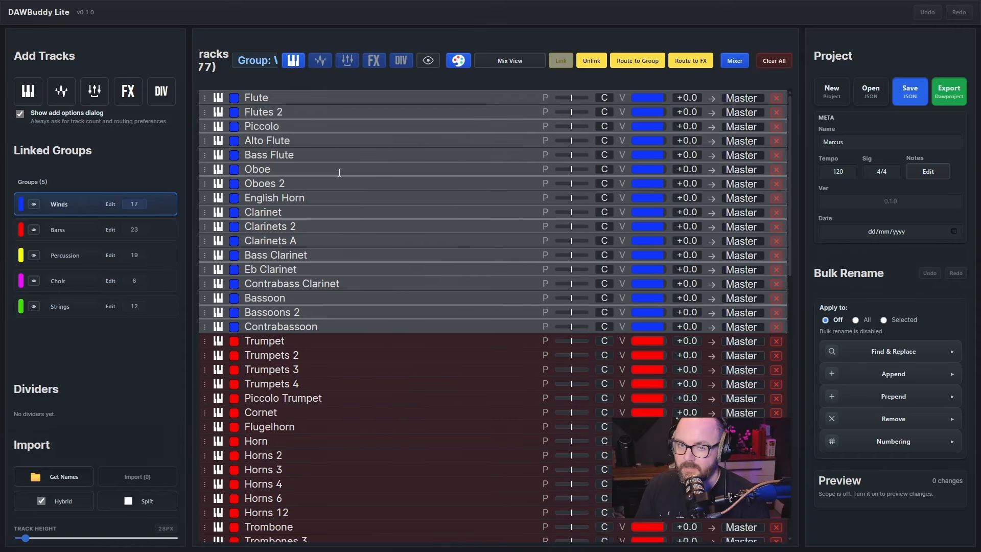
# Route the selected Winds tracks to a new group track named Ww Bus
pyautogui.hotkey('ctrl', 'g')
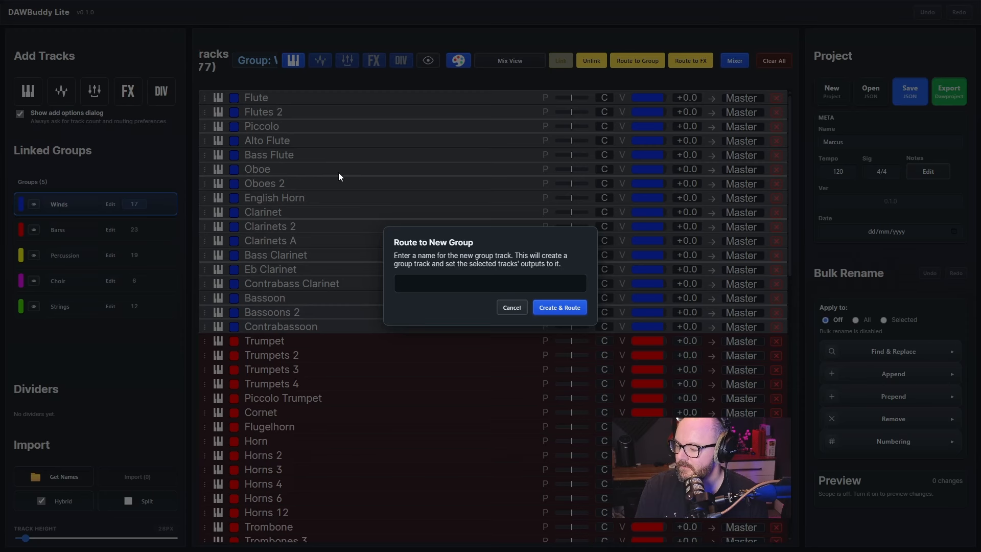
pyautogui.write('Ww Bus')
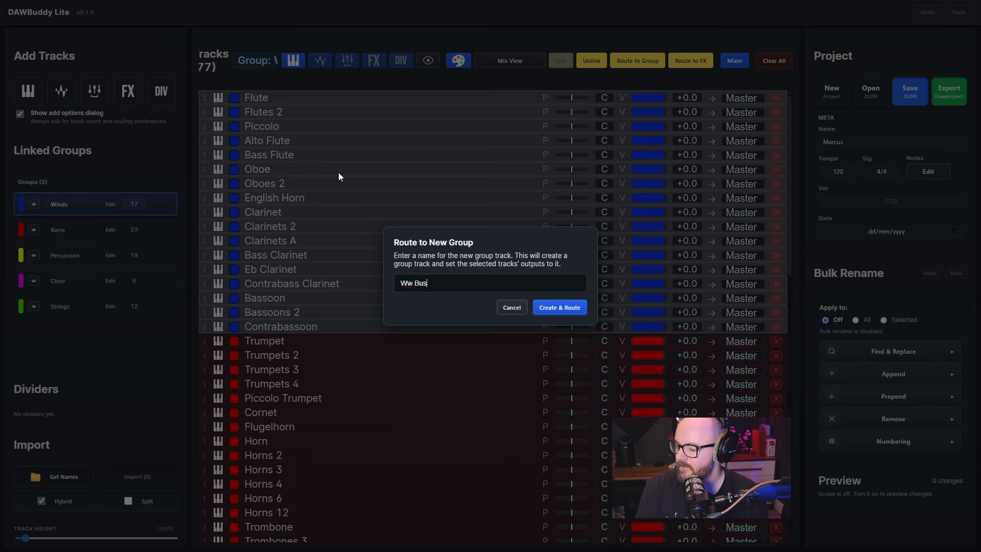
pyautogui.press('Return')
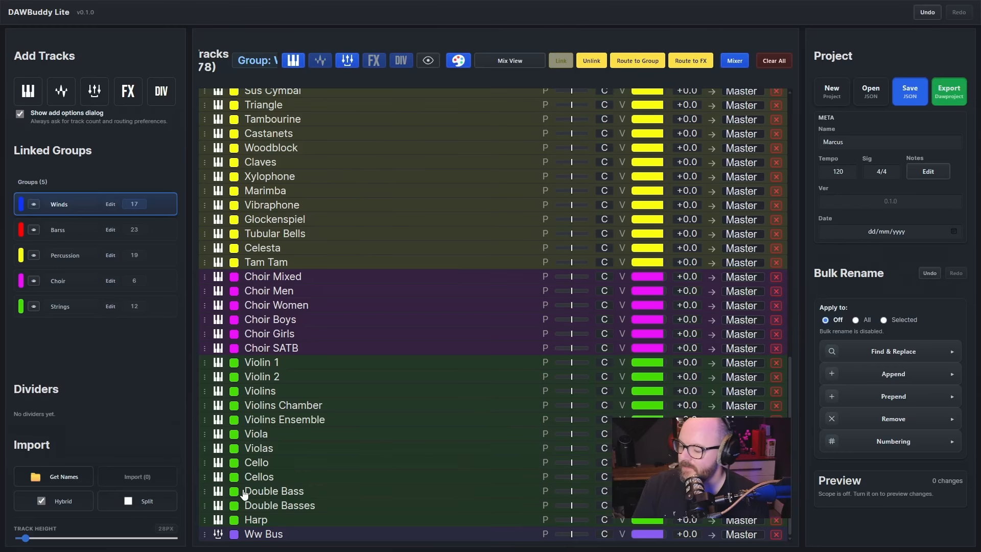
pyautogui.click(272, 534)
pyautogui.scroll(15, 428, 296)
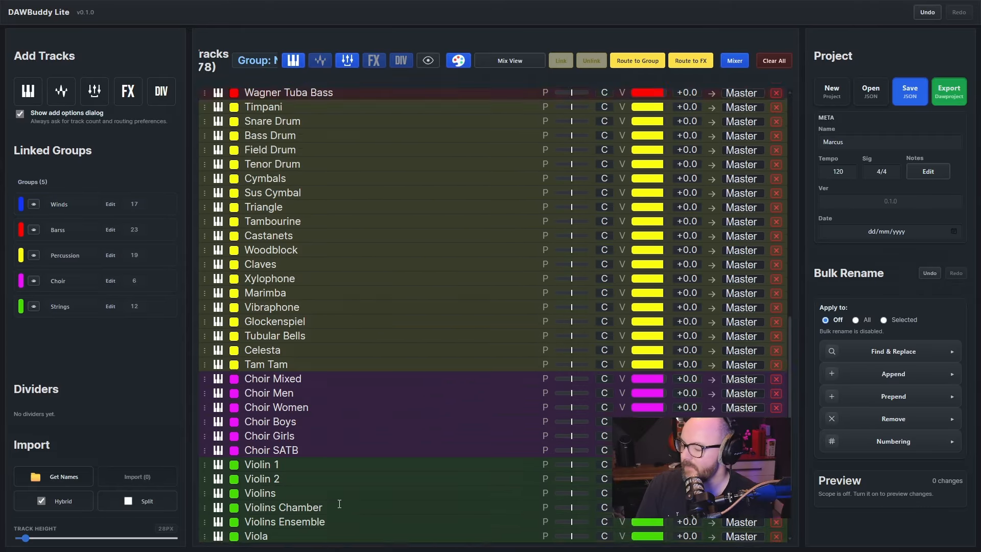
# Select the linked Winds tracks and route them as sends to a new FX channel named Ww Verb
pyautogui.click(428, 296)
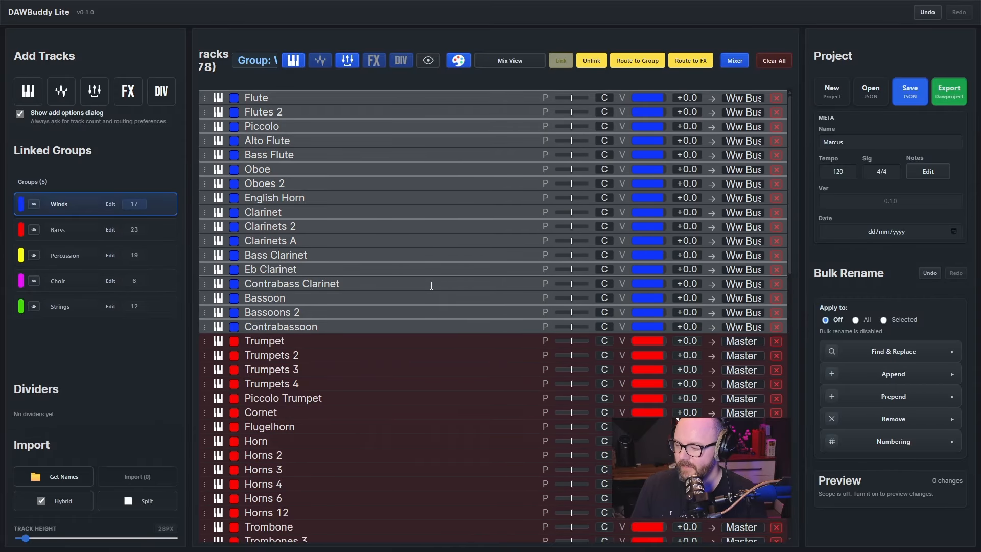
pyautogui.press('f')
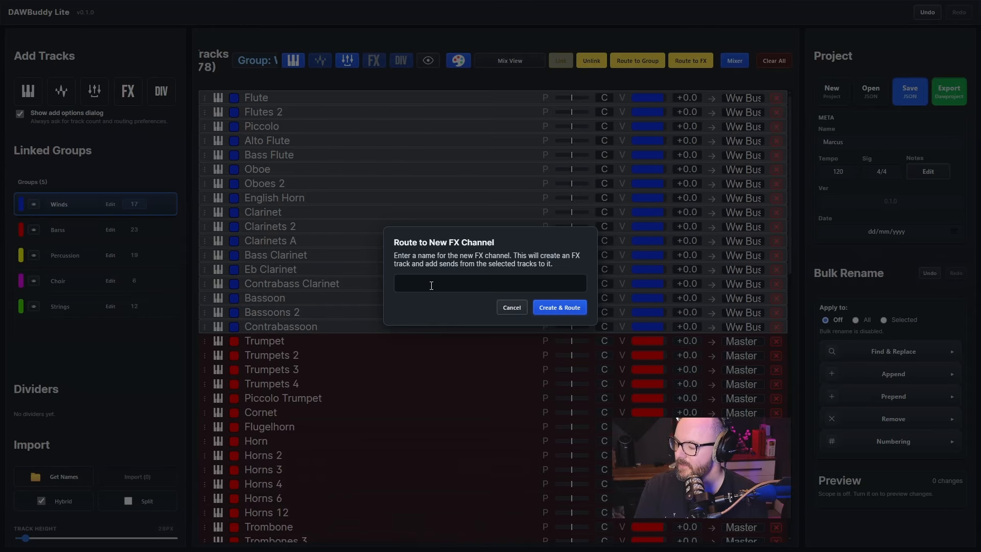
pyautogui.write('Ww Ver')
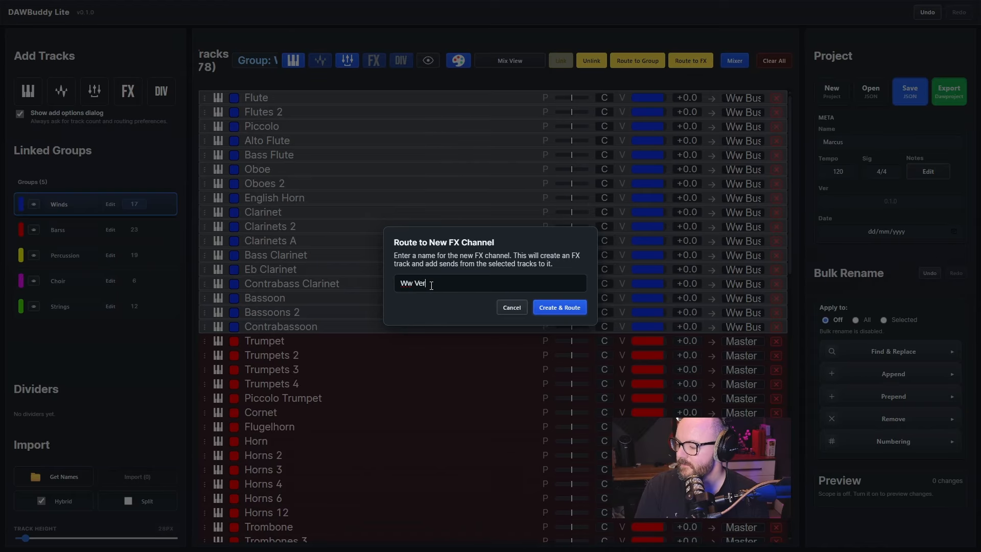
pyautogui.write('b')
pyautogui.press('Return')
pyautogui.scroll(15, 415, 244)
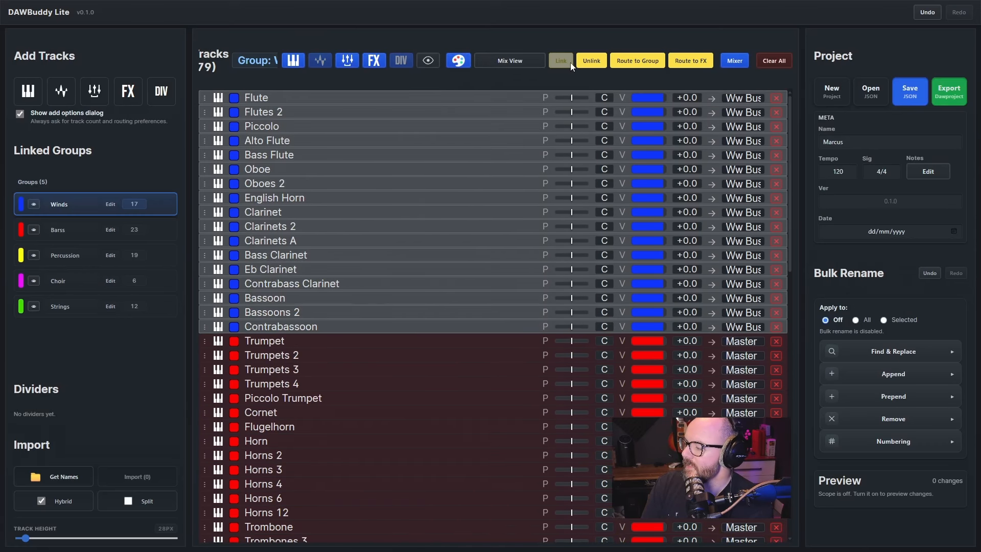
# Switch the track list to Sends View, and open and close the Flute track's Ww Verb send settings
pyautogui.click(525, 65)
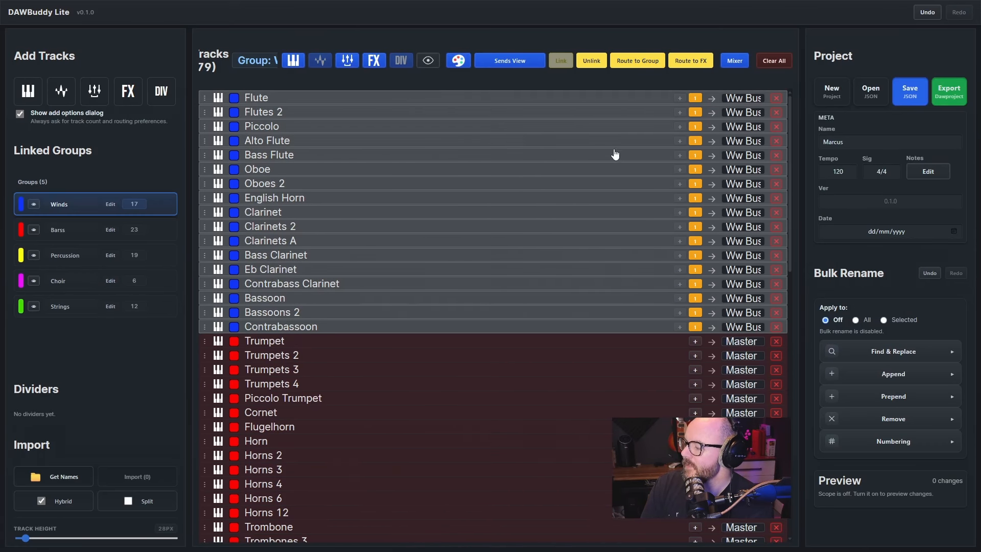
pyautogui.click(698, 100)
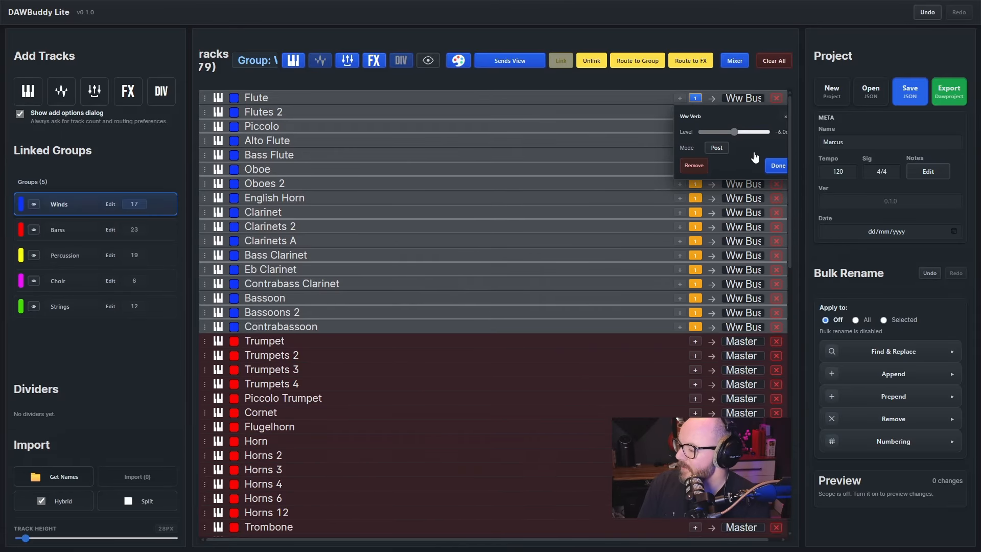
pyautogui.click(773, 170)
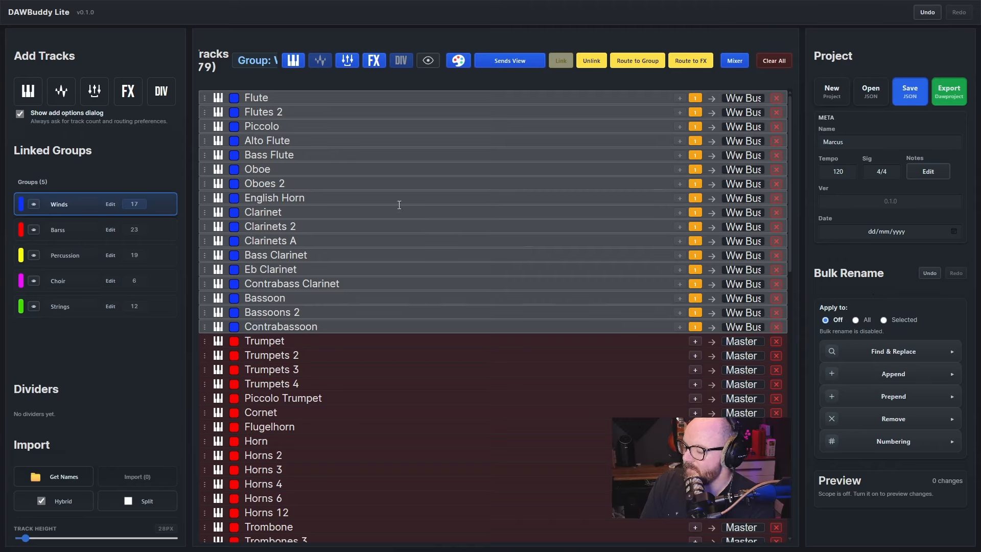
# Clear all tracks and import instrument names from the Spitfire Albion ONE library folder on the NVME - Sample Libraries (D:) drive
pyautogui.click(774, 61)
pyautogui.click(579, 293)
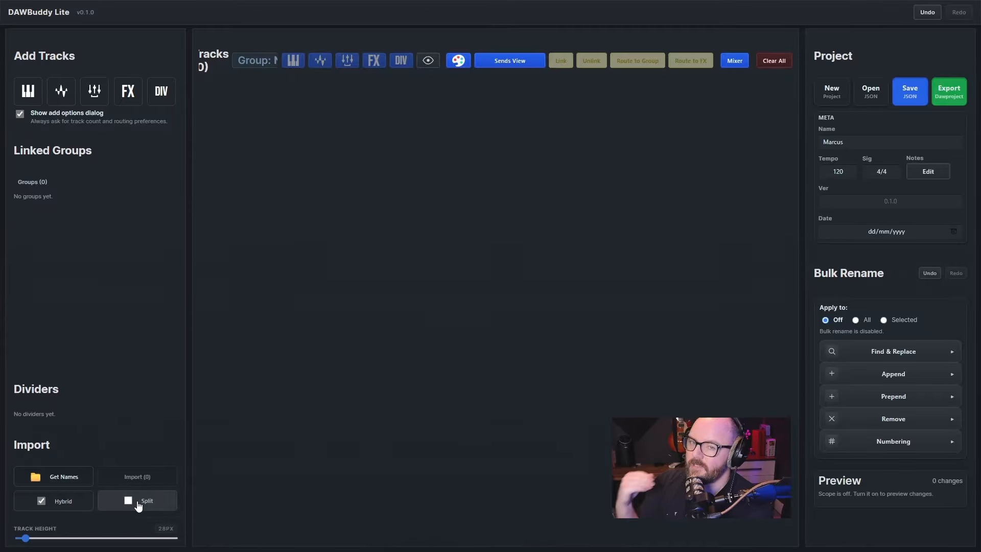
pyautogui.click(64, 480)
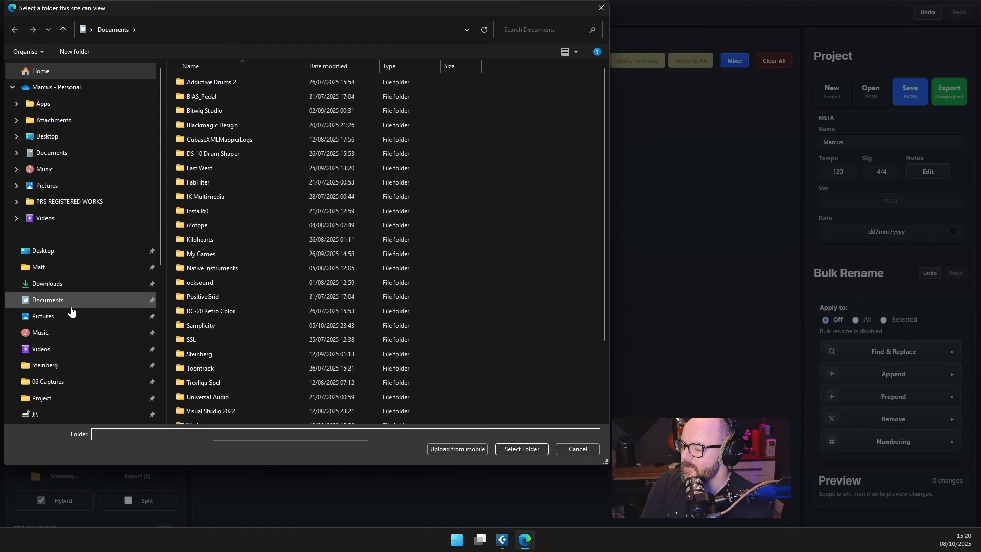
pyautogui.scroll(-5, 70, 310)
pyautogui.click(72, 247)
pyautogui.doubleClick(280, 244)
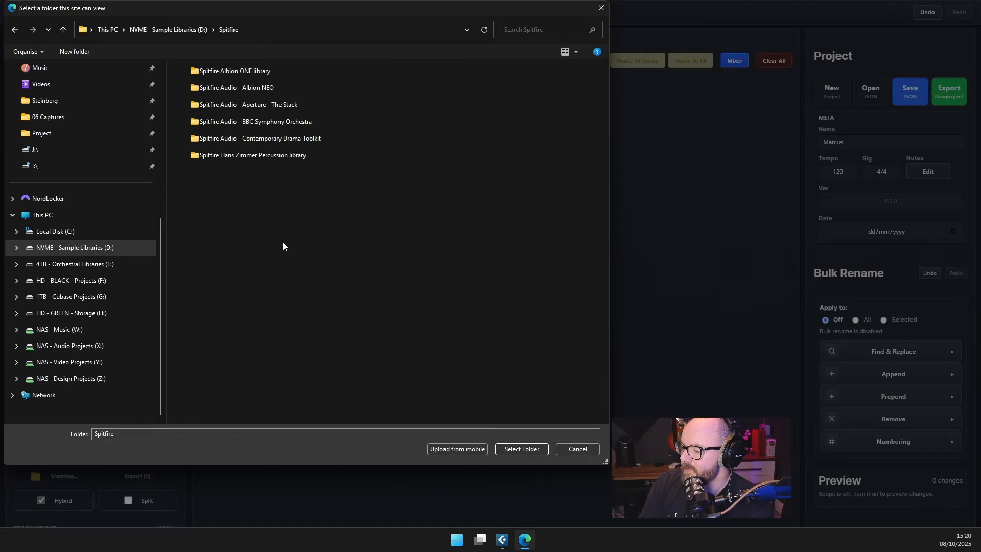
pyautogui.click(293, 75)
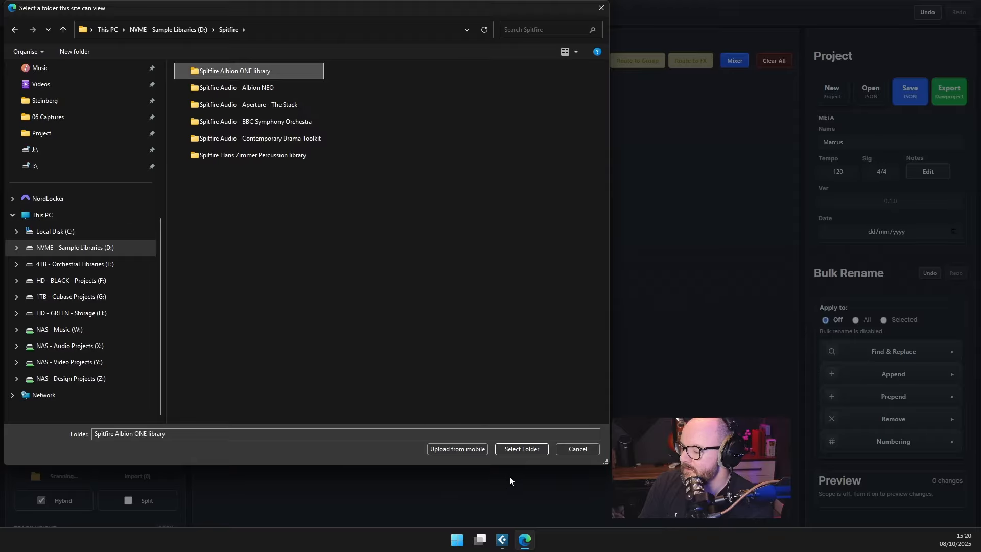
pyautogui.click(520, 447)
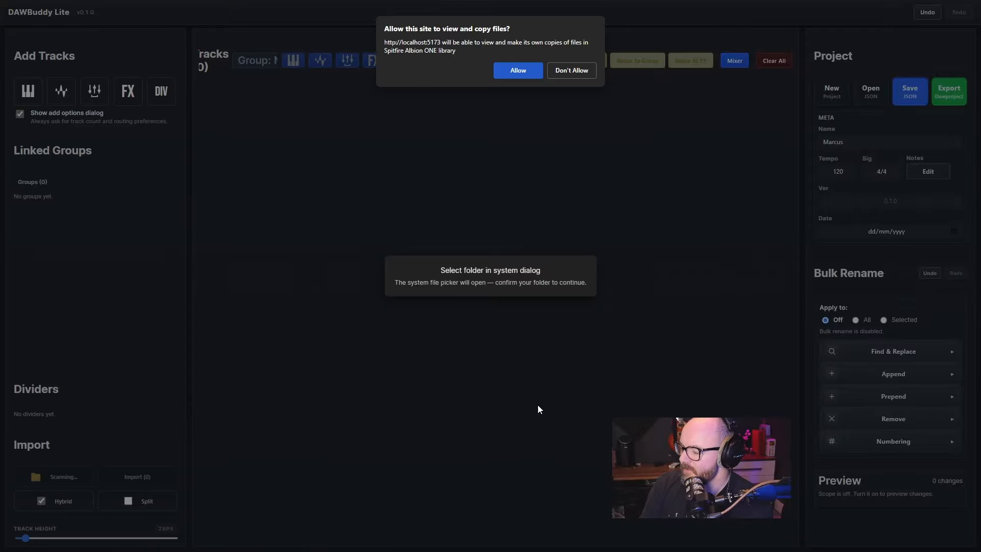
pyautogui.click(516, 71)
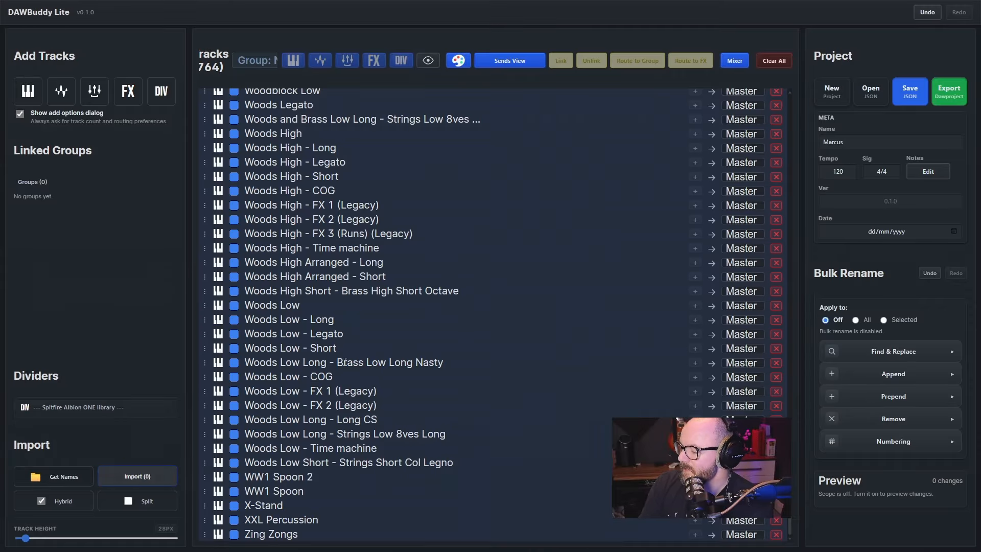
# Examine the divider and instrument track names imported from the Spitfire Albion ONE library
pyautogui.scroll(20, 371, 342)
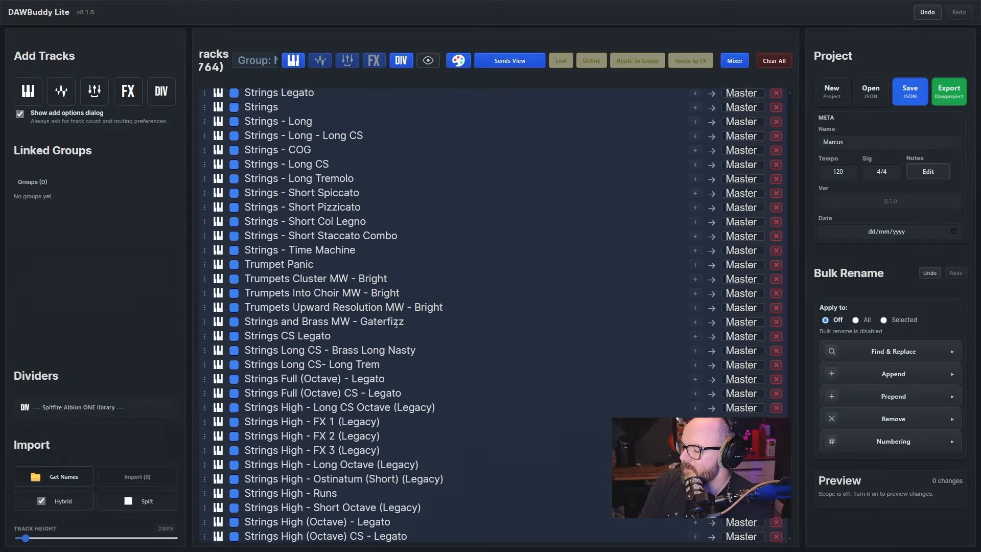
pyautogui.scroll(20, 396, 325)
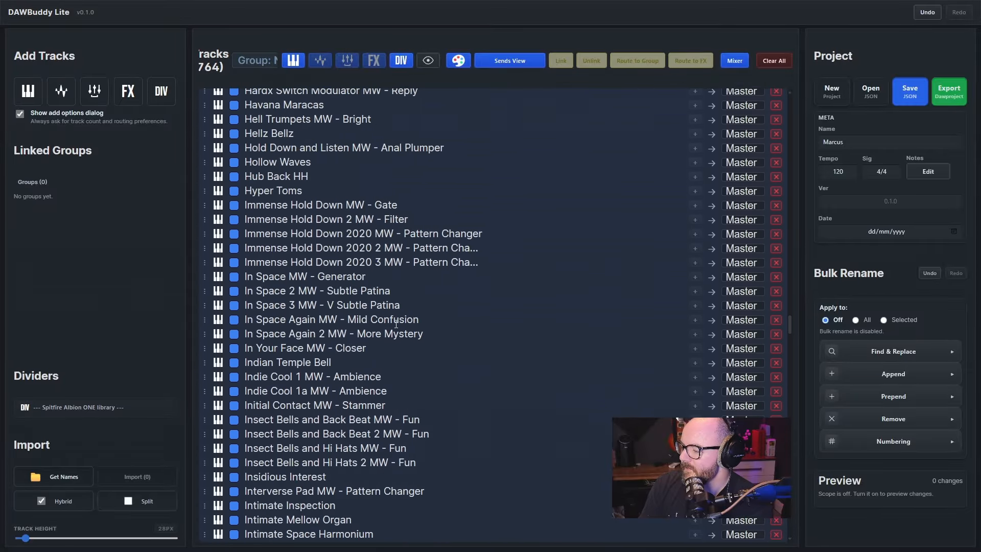
pyautogui.scroll(20, 396, 324)
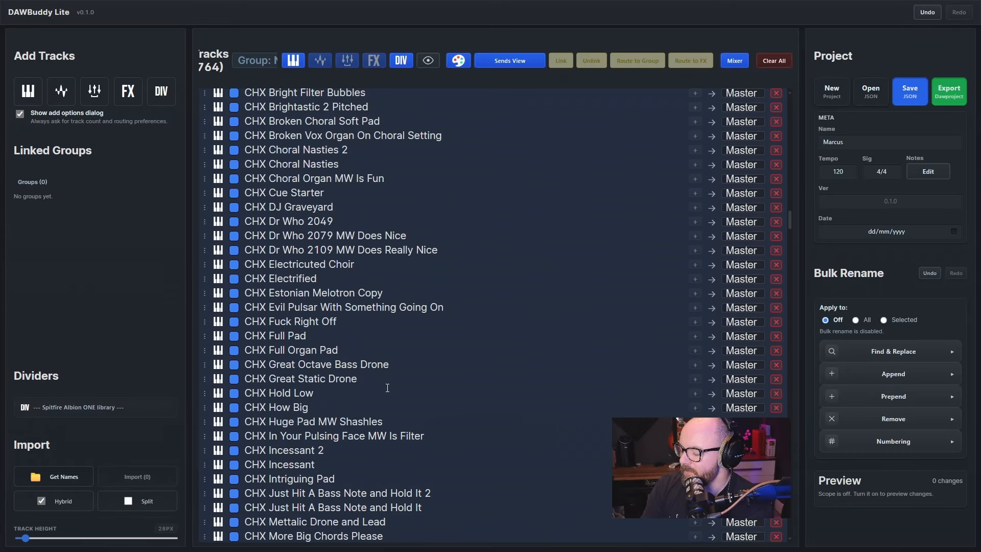
pyautogui.scroll(20, 416, 381)
pyautogui.scroll(20, 403, 357)
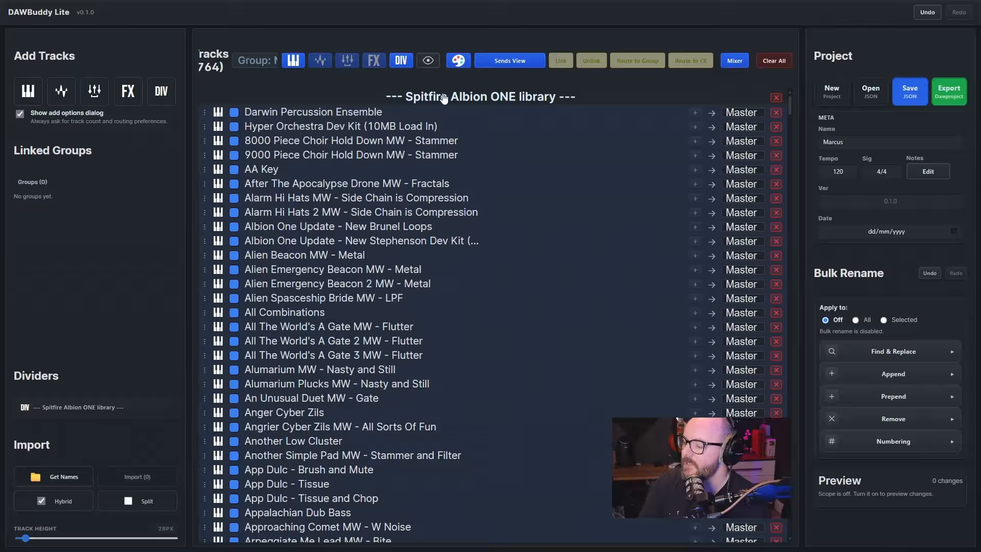
pyautogui.scroll(-20, 444, 183)
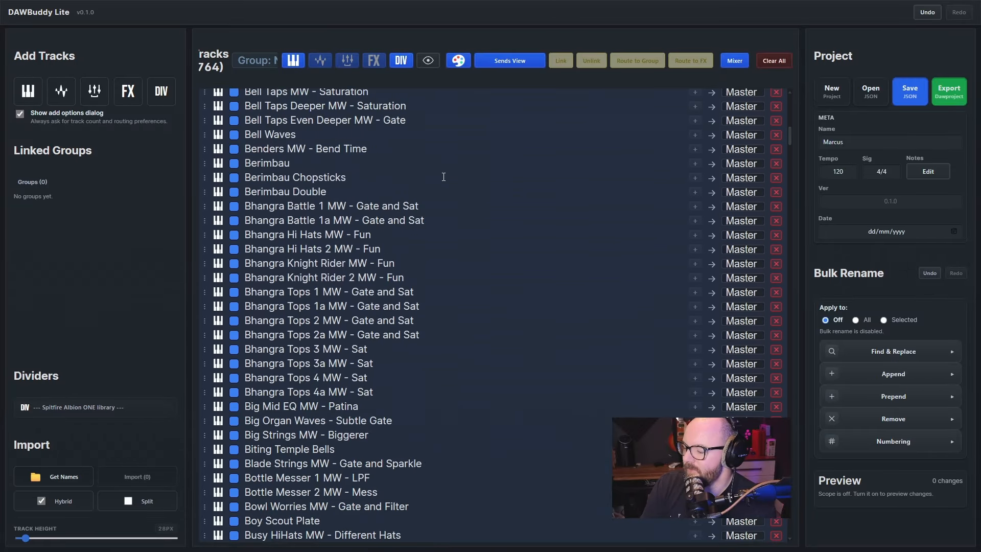
pyautogui.scroll(-20, 443, 177)
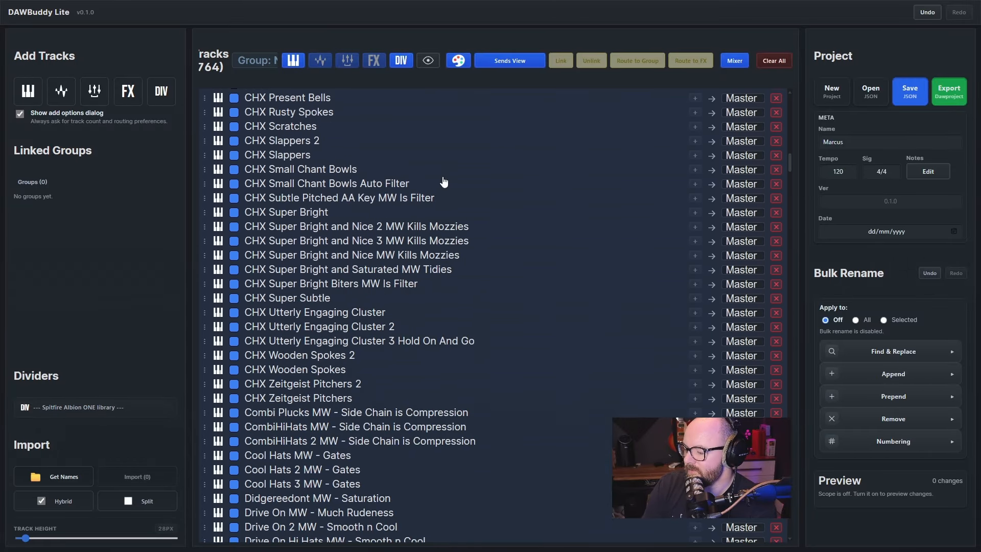
pyautogui.scroll(5, 362, 168)
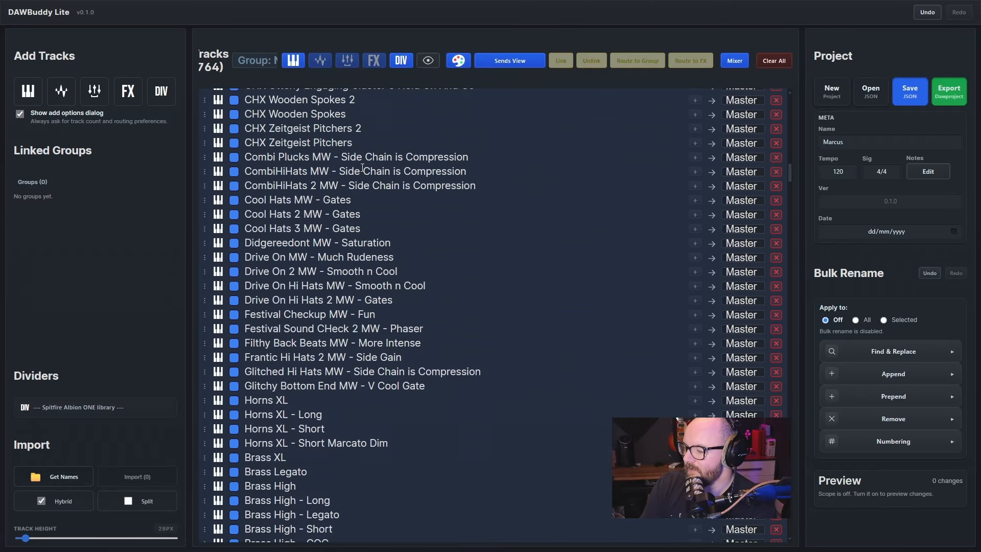
pyautogui.scroll(-20, 340, 262)
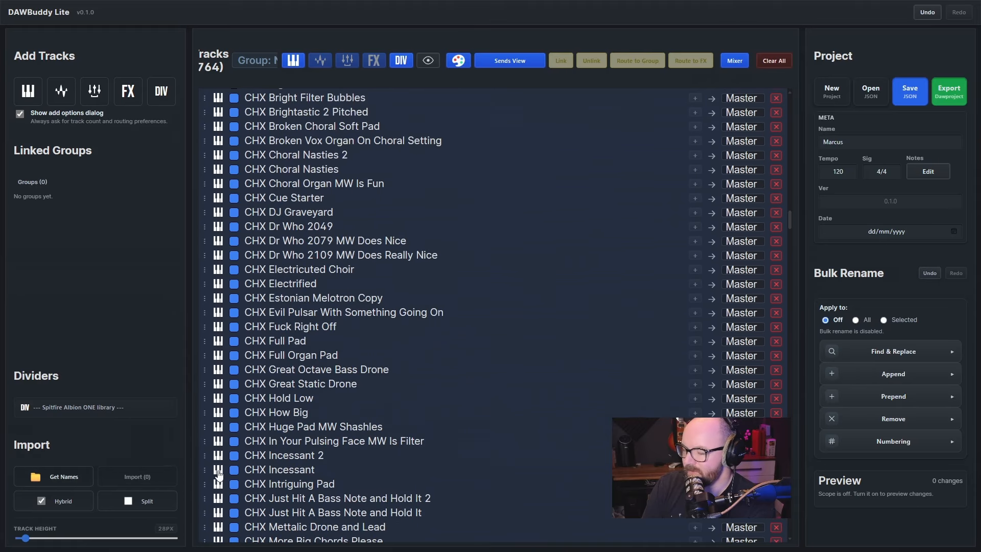
# Clear all tracks and import instrument names from the CineStrings Solo folder on the 4TB - Orchestral Libraries (E:) drive
pyautogui.click(775, 63)
pyautogui.click(577, 292)
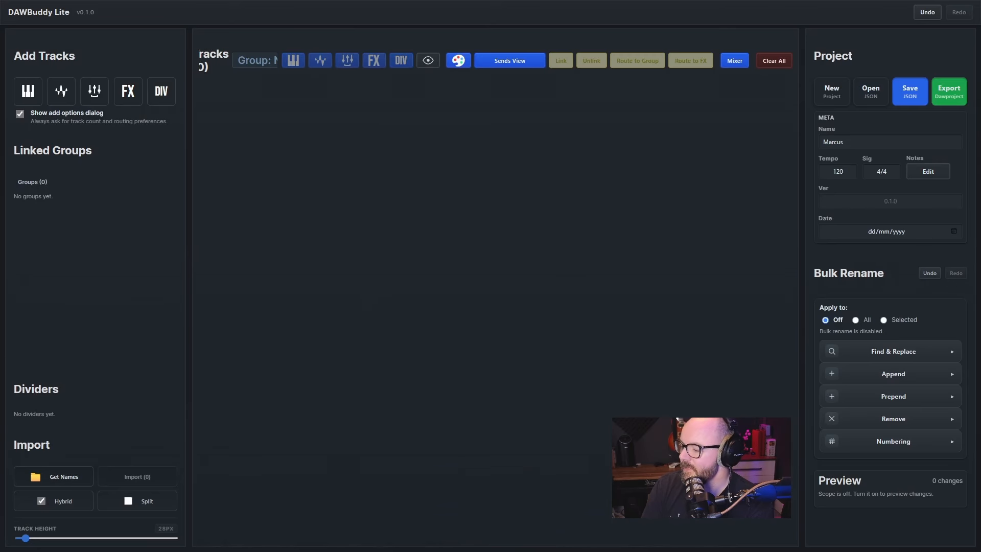
pyautogui.click(57, 476)
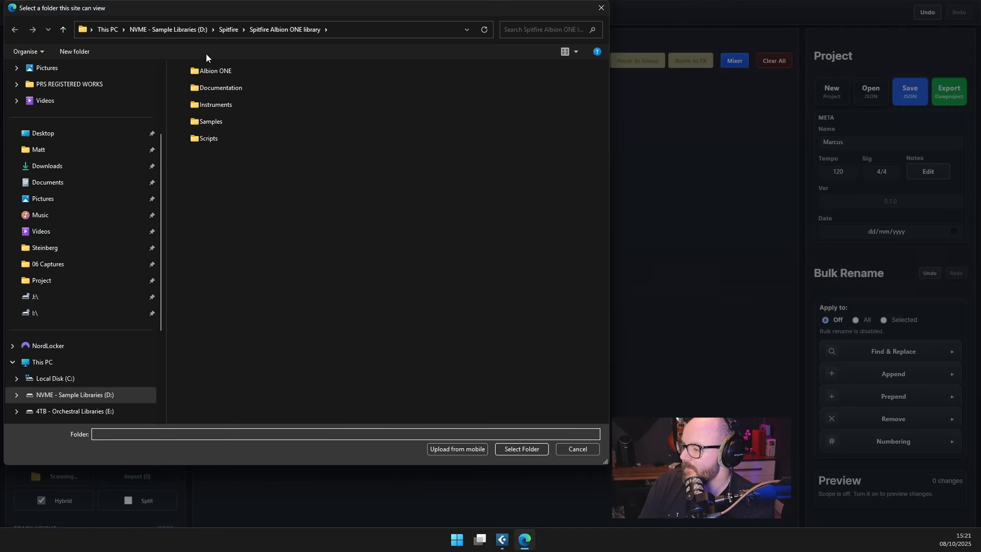
pyautogui.click(231, 30)
pyautogui.scroll(-1, 76, 306)
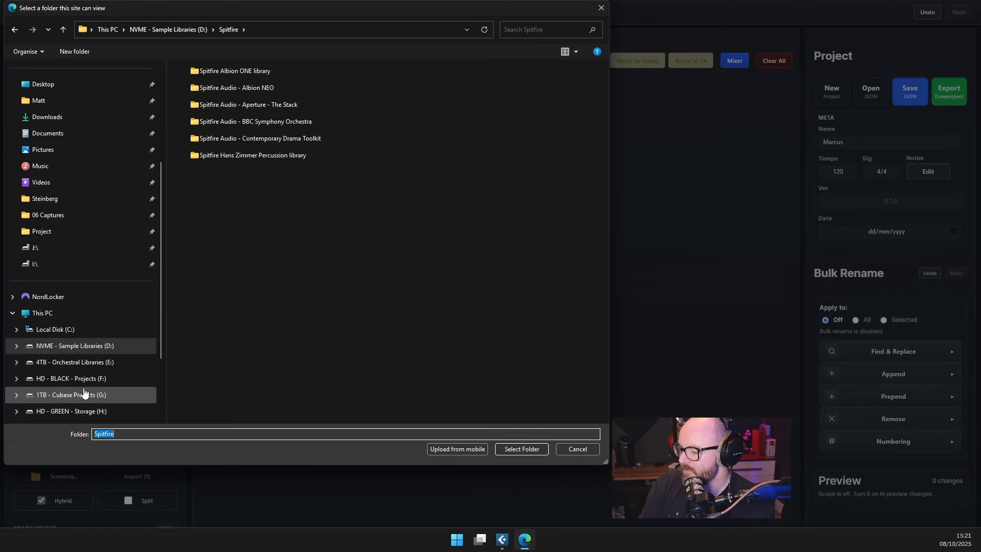
pyautogui.click(76, 362)
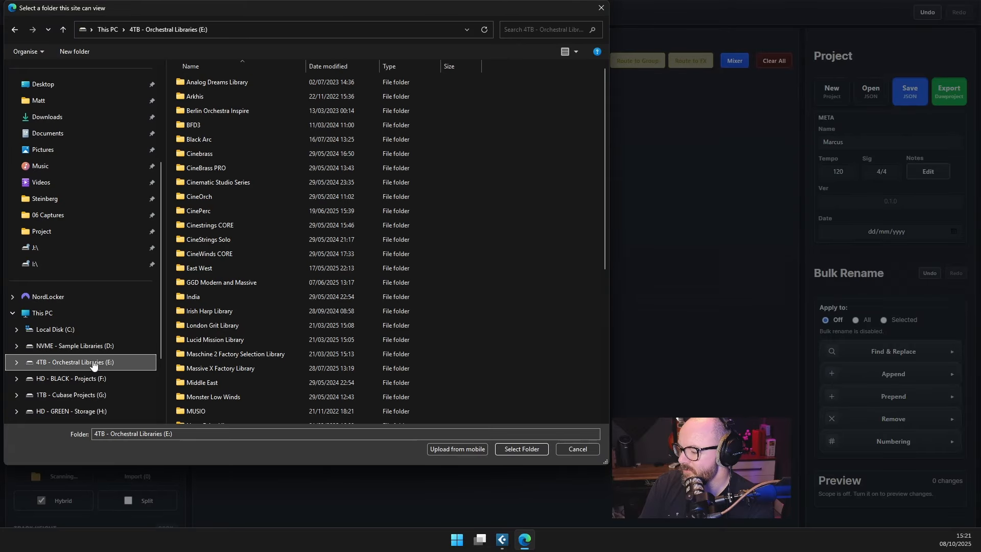
pyautogui.click(253, 239)
pyautogui.click(520, 449)
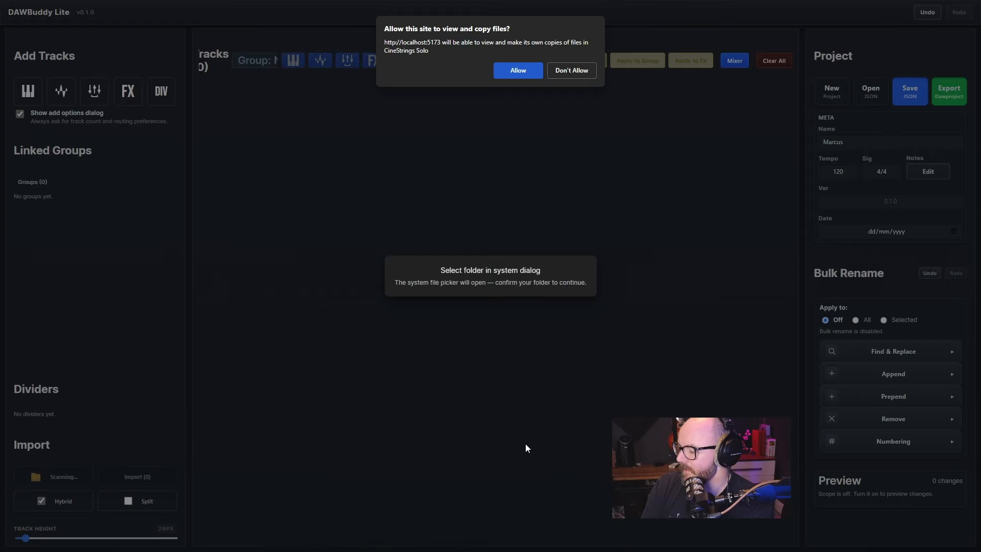
pyautogui.click(521, 67)
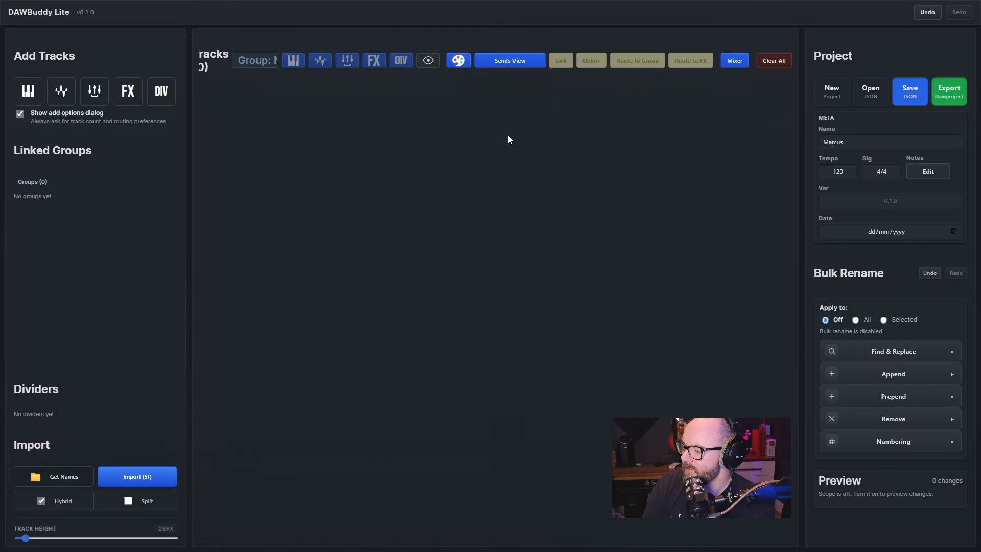
pyautogui.click(136, 481)
# Look through the imported CineStrings Solo tracks, from the chamber ensemble patches to the bass articulations
pyautogui.scroll(5, 391, 196)
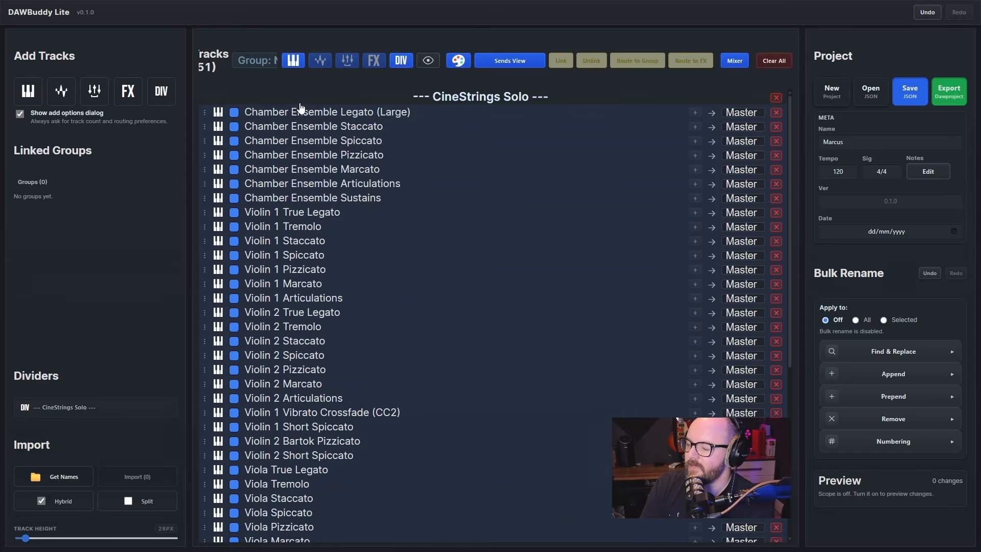
pyautogui.scroll(-3, 300, 105)
pyautogui.scroll(3, 300, 104)
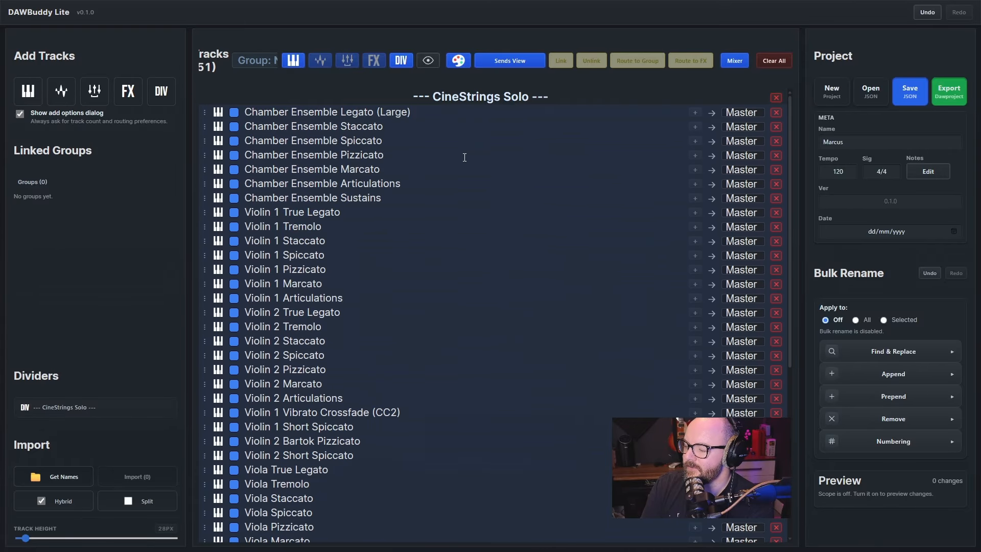
pyautogui.scroll(-5, 310, 128)
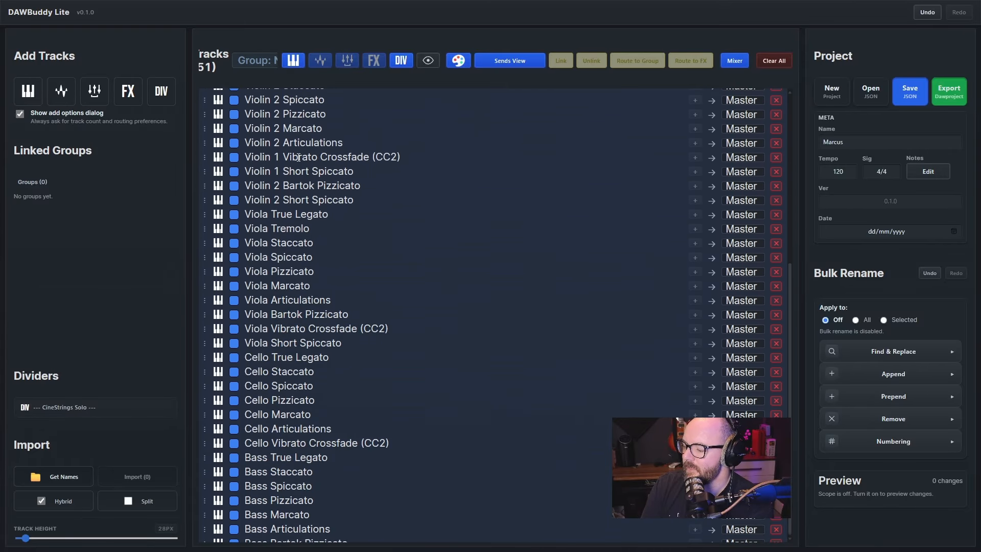
pyautogui.scroll(5, 300, 158)
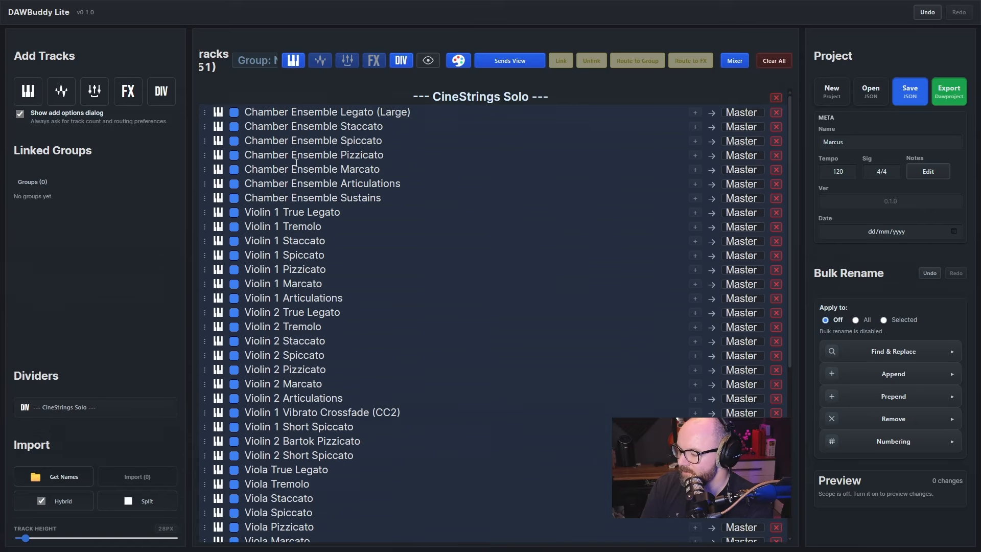
# Import instrument names from the CineBrass PRO folder on the 4TB - Orchestral Libraries (E:) drive below the CineStrings Solo tracks
pyautogui.scroll(-5, 288, 199)
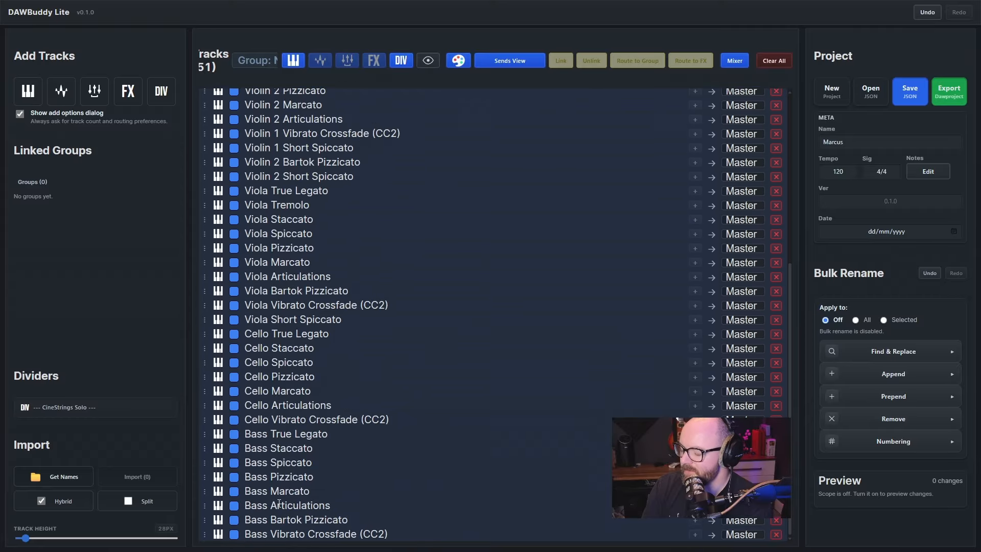
pyautogui.click(63, 473)
pyautogui.click(199, 29)
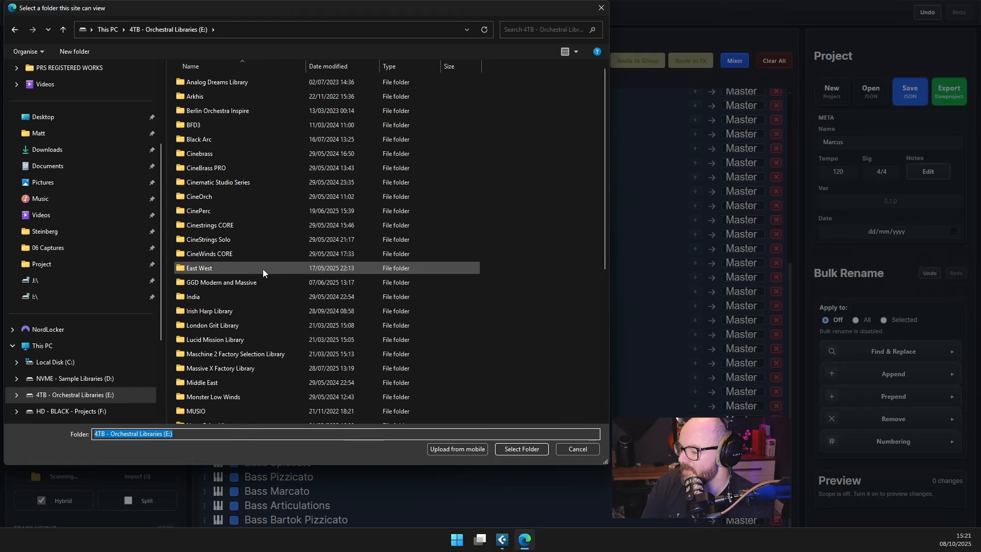
pyautogui.click(287, 169)
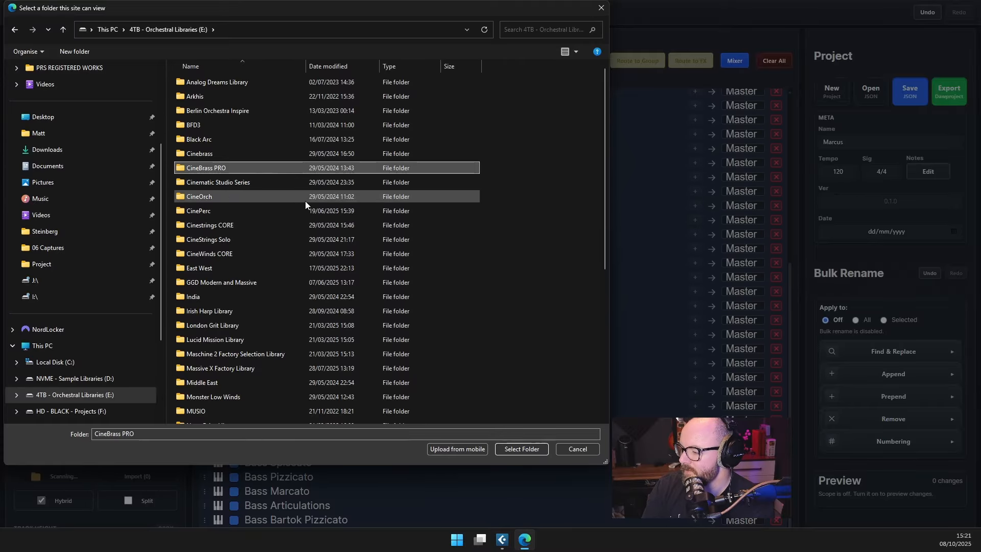
pyautogui.click(499, 449)
pyautogui.click(518, 72)
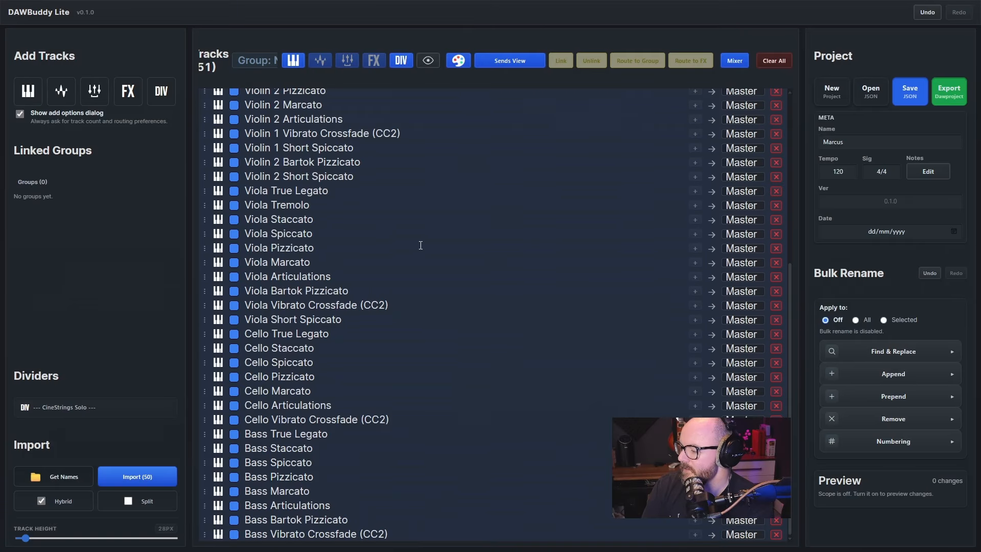
pyautogui.click(153, 476)
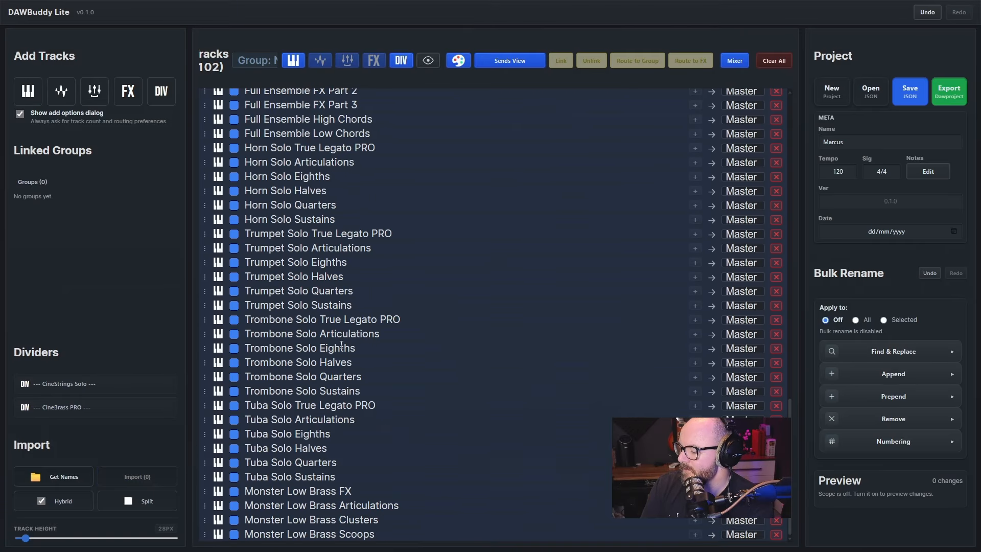
# Look through the combined track list, from the CineBrass PRO solo and ensemble patches back to the CineStrings Solo divider
pyautogui.scroll(1, 339, 346)
pyautogui.scroll(6, 338, 346)
pyautogui.scroll(-7, 353, 338)
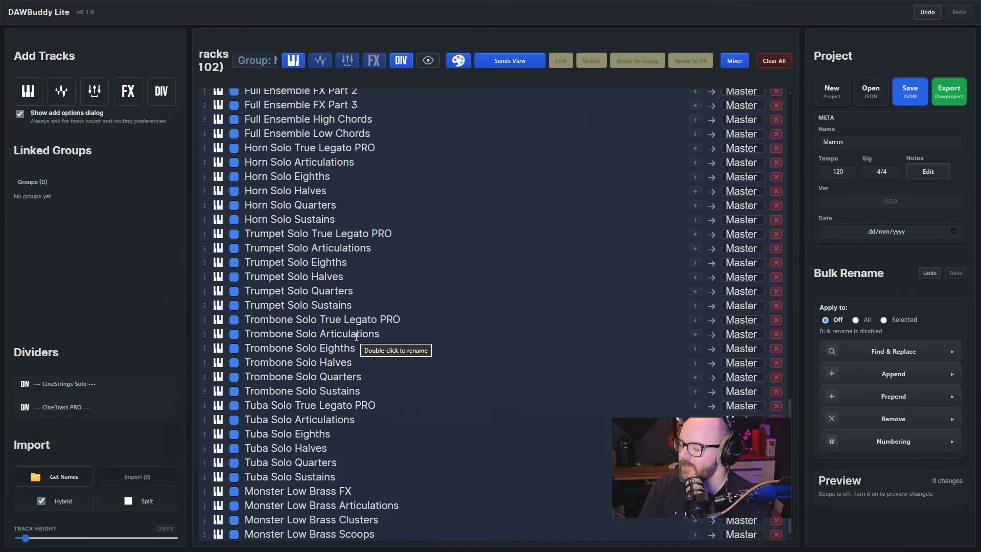
pyautogui.scroll(15, 348, 316)
pyautogui.scroll(-8, 347, 314)
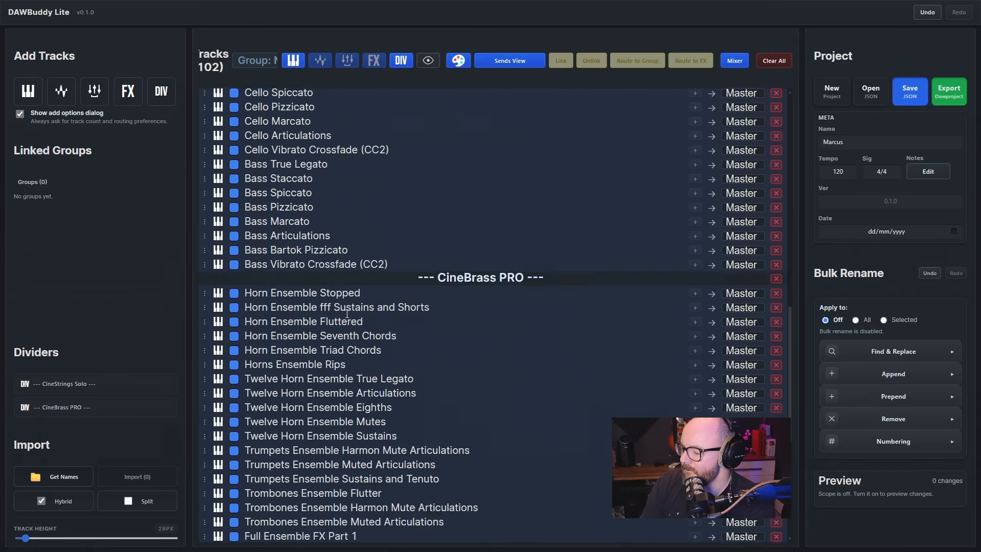
pyautogui.scroll(-9, 347, 314)
pyautogui.scroll(15, 350, 296)
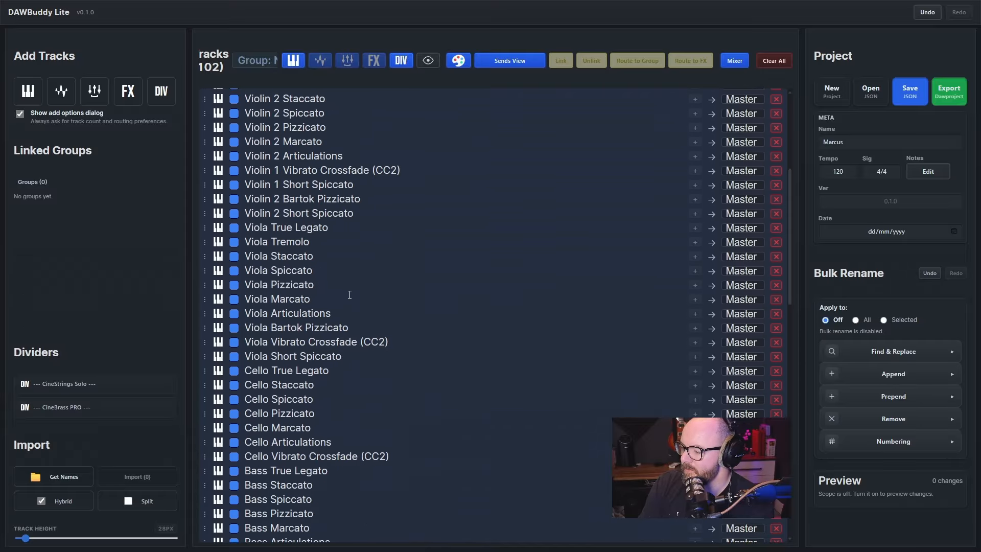
pyautogui.scroll(2, 363, 275)
pyautogui.scroll(-12, 365, 274)
pyautogui.scroll(20, 369, 273)
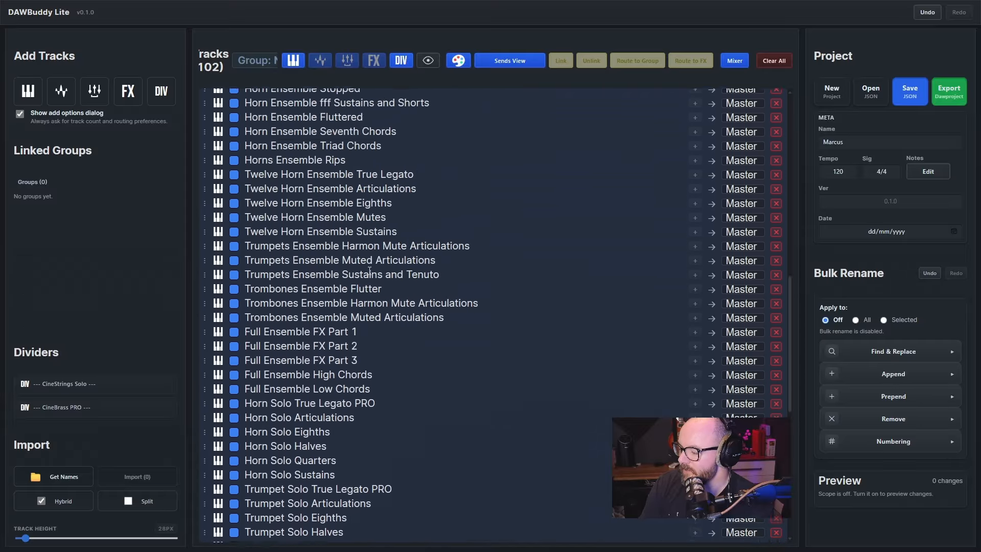
# Clear all tracks and switch the import mode from Hybrid to Split
pyautogui.click(774, 60)
pyautogui.click(579, 295)
pyautogui.click(114, 505)
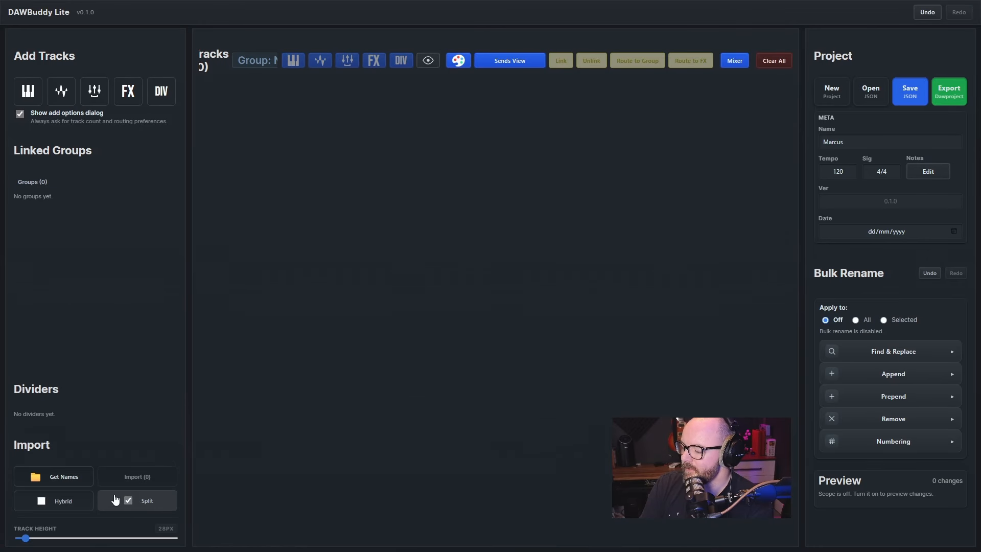
# Import instrument names from the CineBrass PRO folder in Split mode
pyautogui.click(64, 476)
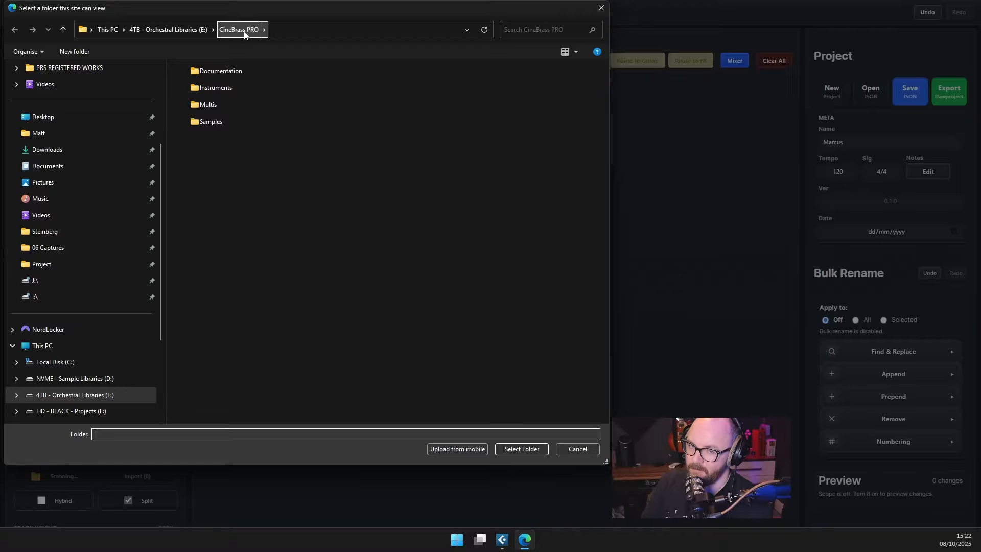
pyautogui.click(526, 450)
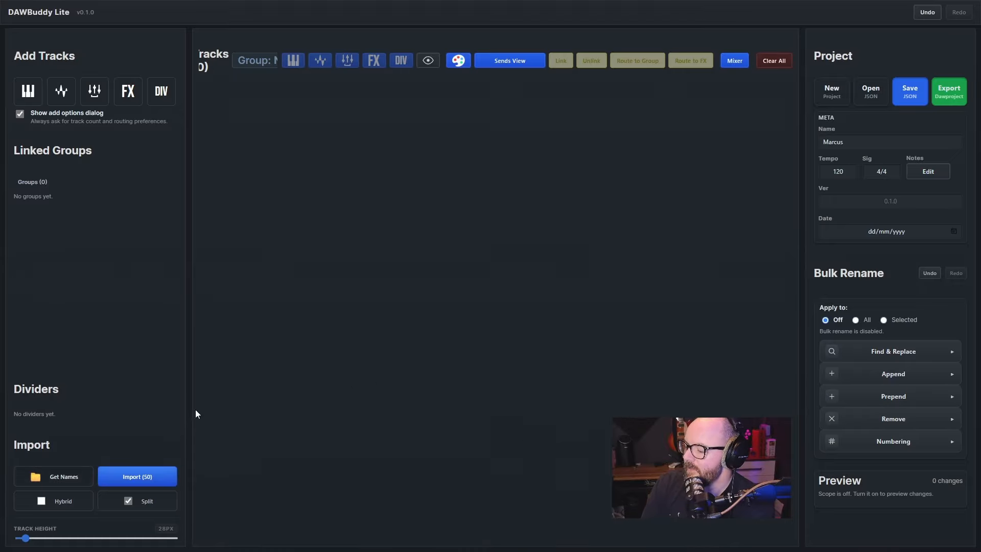
pyautogui.click(142, 477)
# Examine the tracks grouped under the Split Patches and Instruments dividers
pyautogui.scroll(10, 259, 348)
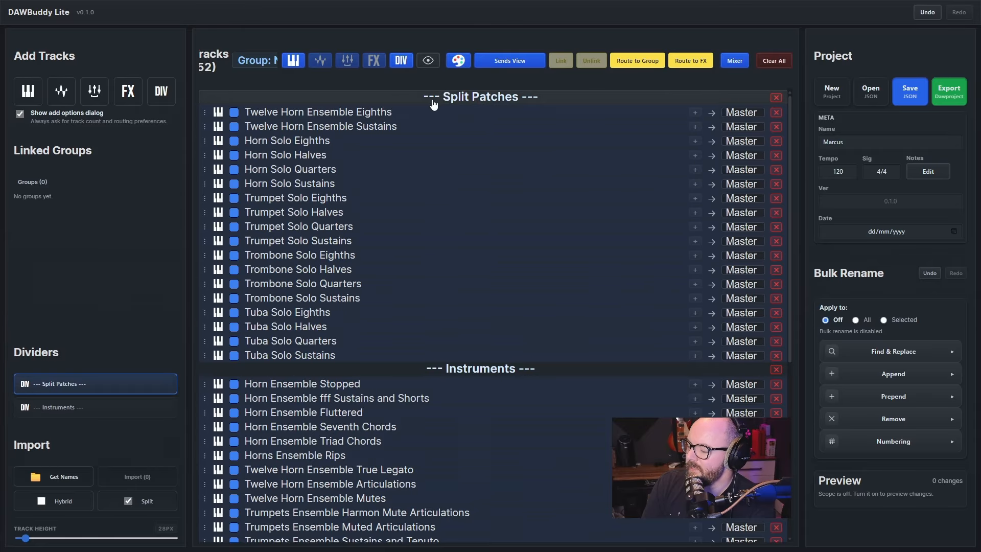
pyautogui.click(480, 100)
pyautogui.click(395, 354)
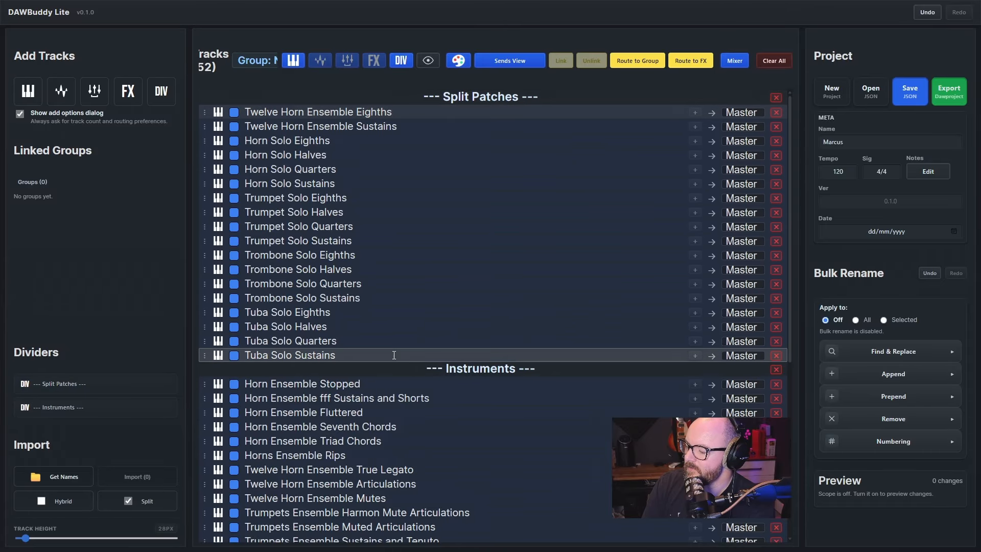
pyautogui.click(468, 369)
pyautogui.scroll(-3, 468, 255)
pyautogui.scroll(-2, 468, 200)
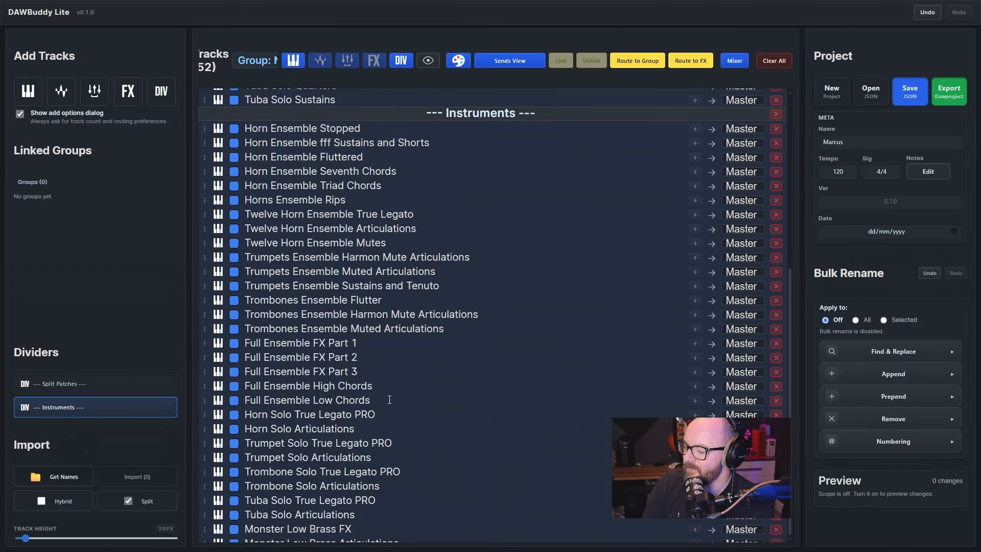
pyautogui.scroll(5, 389, 399)
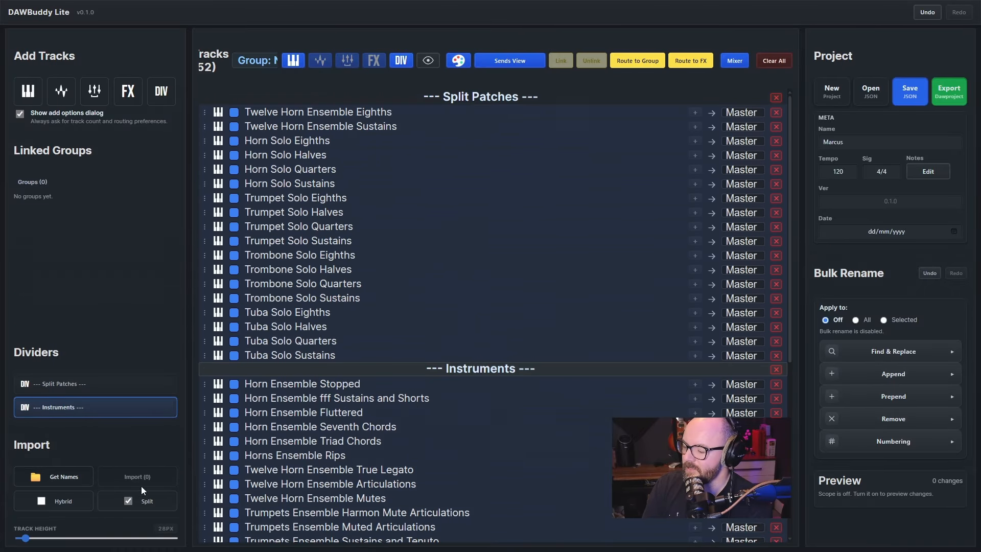
# Clear all tracks and import names in Split mode from the Spitfire Albion ONE library folder on the NVME - Sample Libraries (D:) drive
pyautogui.click(774, 62)
pyautogui.click(577, 294)
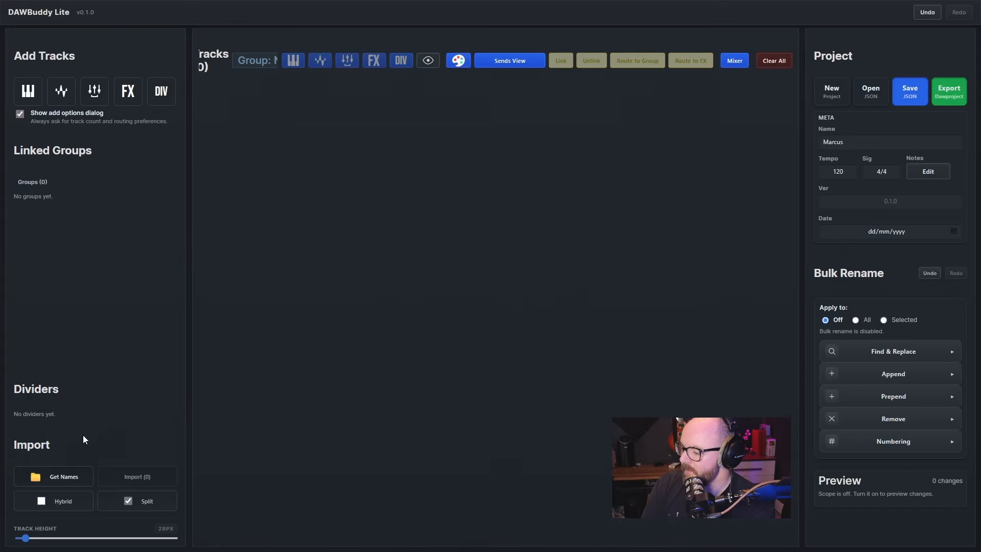
pyautogui.click(60, 476)
pyautogui.click(168, 29)
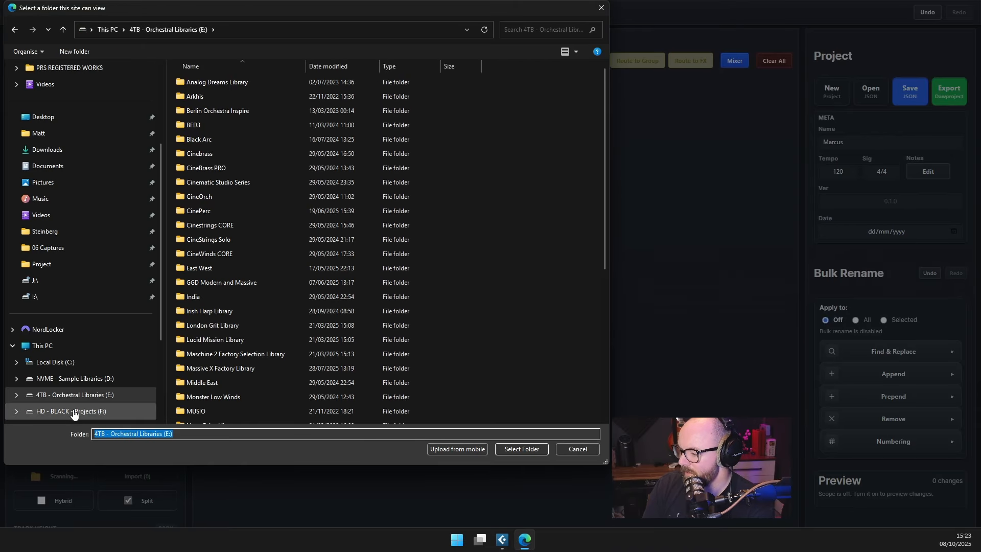
pyautogui.click(75, 378)
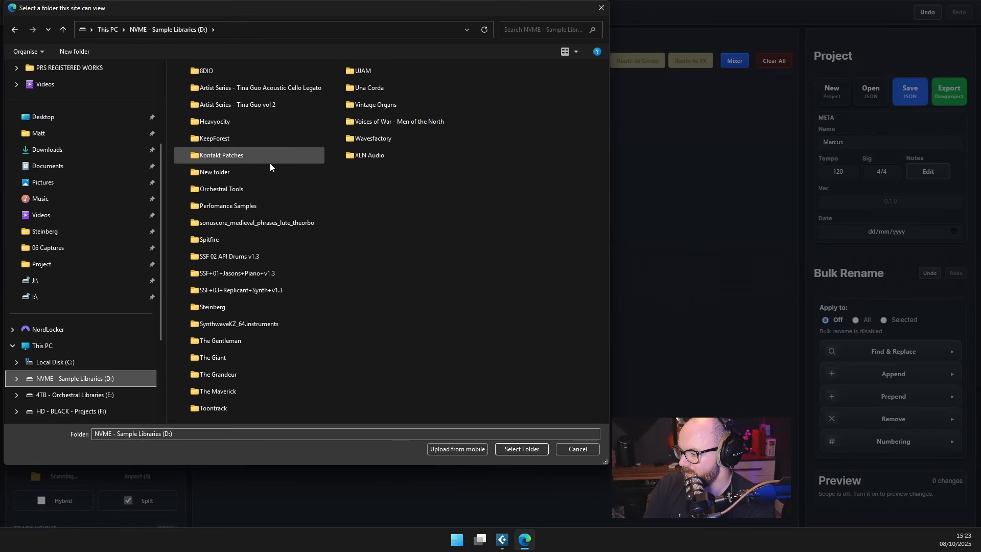
pyautogui.click(266, 250)
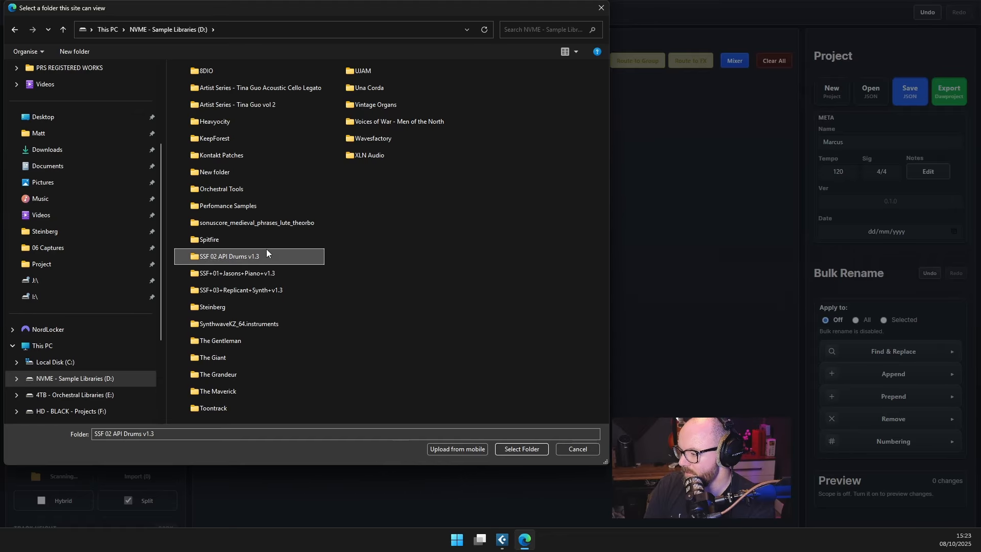
pyautogui.doubleClick(266, 240)
pyautogui.click(280, 71)
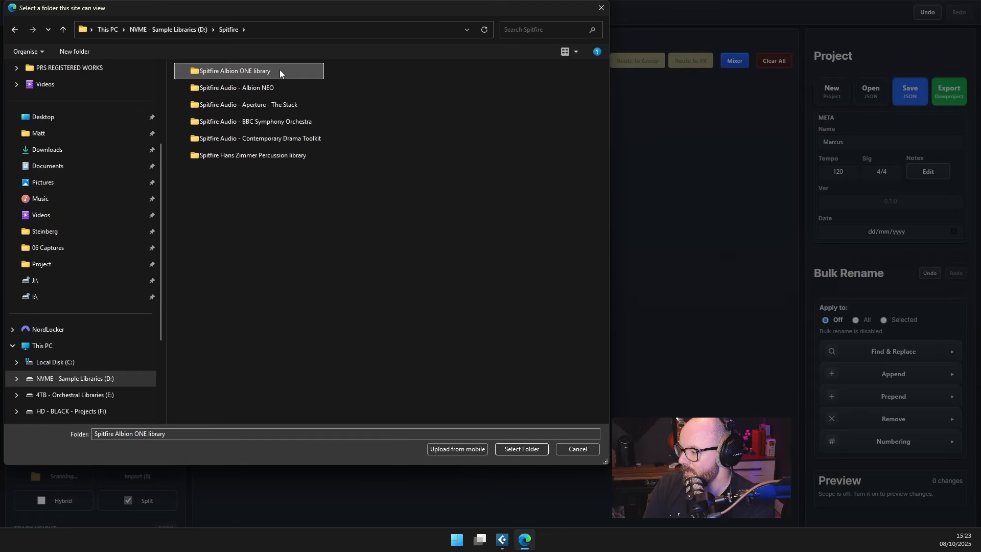
pyautogui.click(497, 443)
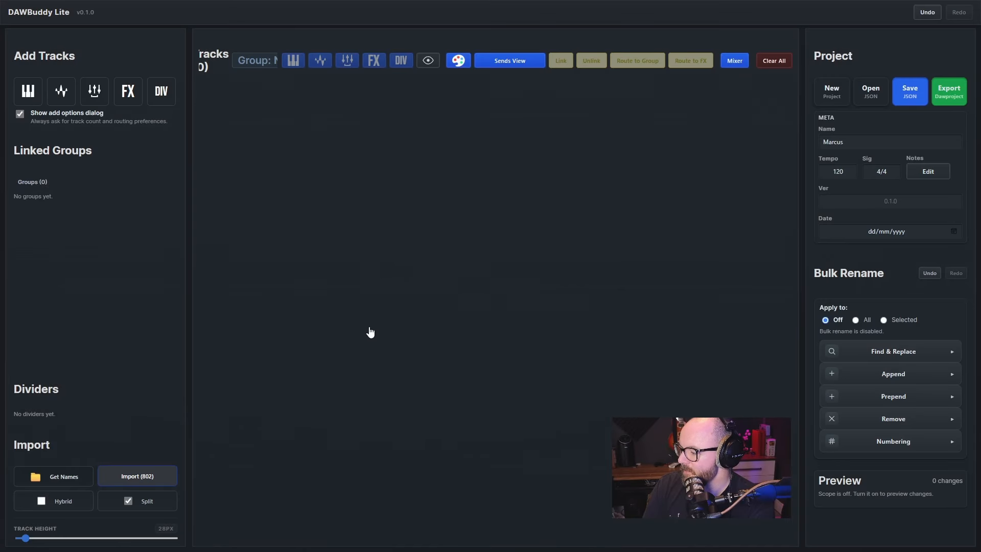
# Look through the imported Albion ONE tracks and their dividers, from _COG patches_ to The Albion Legacy
pyautogui.scroll(20, 430, 276)
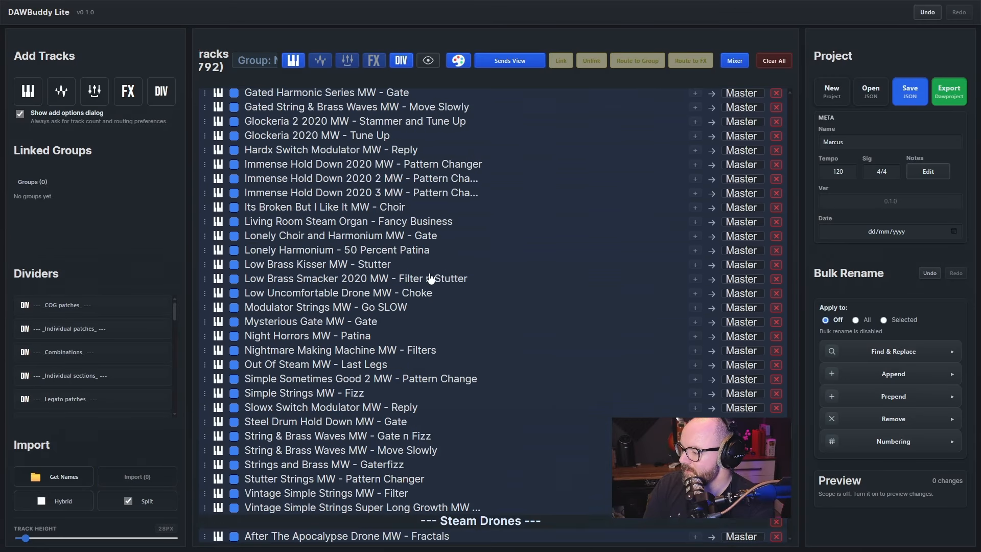
pyautogui.scroll(-20, 430, 278)
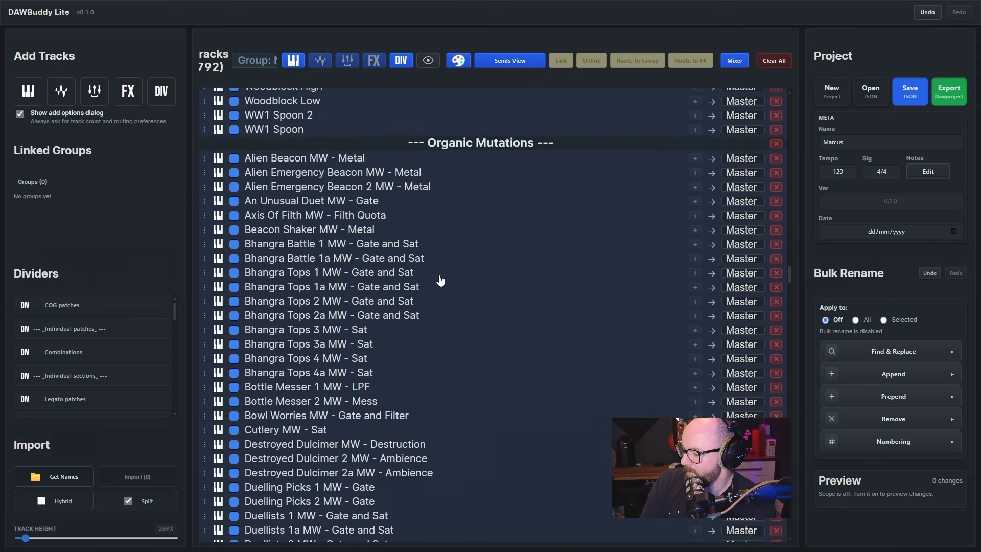
pyautogui.scroll(20, 440, 281)
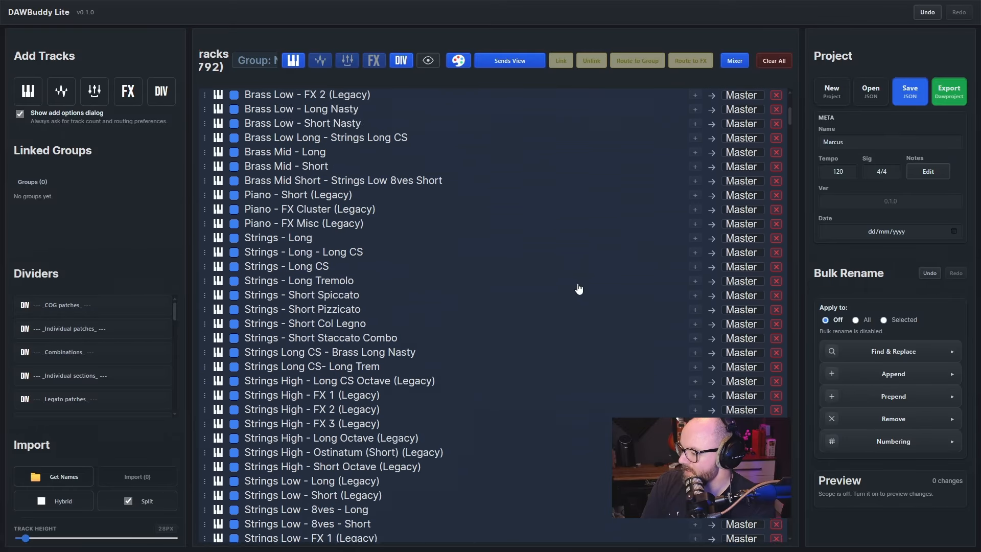
pyautogui.scroll(5, 579, 289)
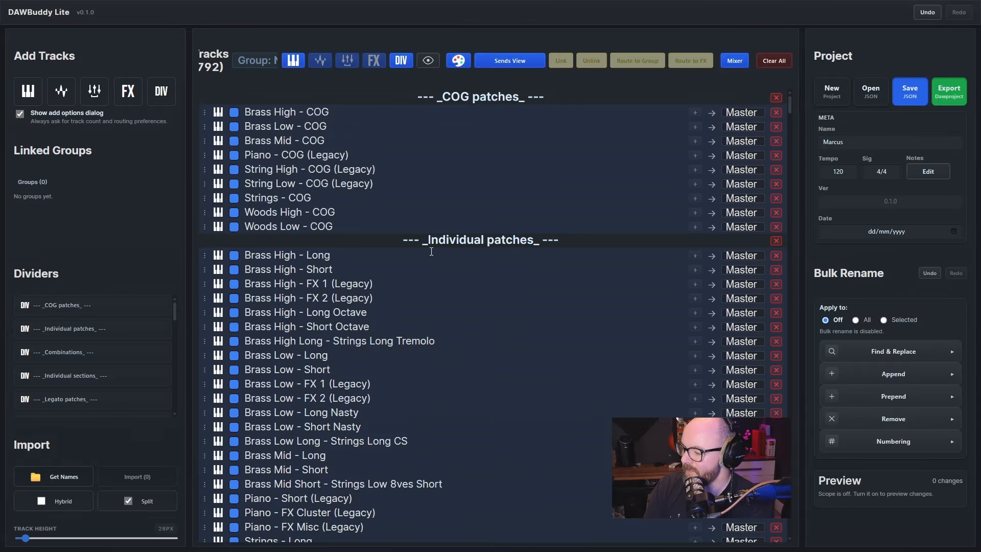
pyautogui.scroll(-3, 449, 247)
pyautogui.scroll(-20, 449, 247)
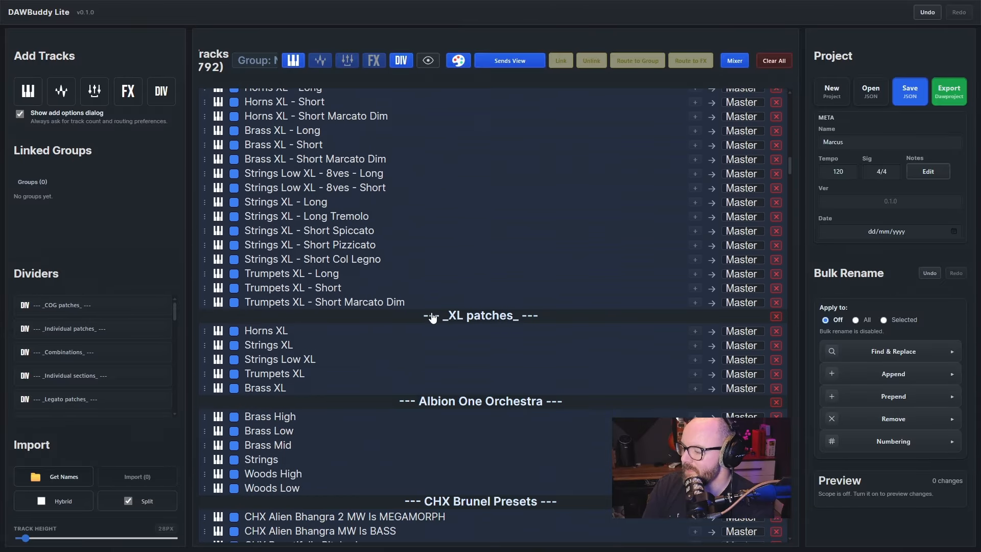
pyautogui.scroll(-15, 432, 317)
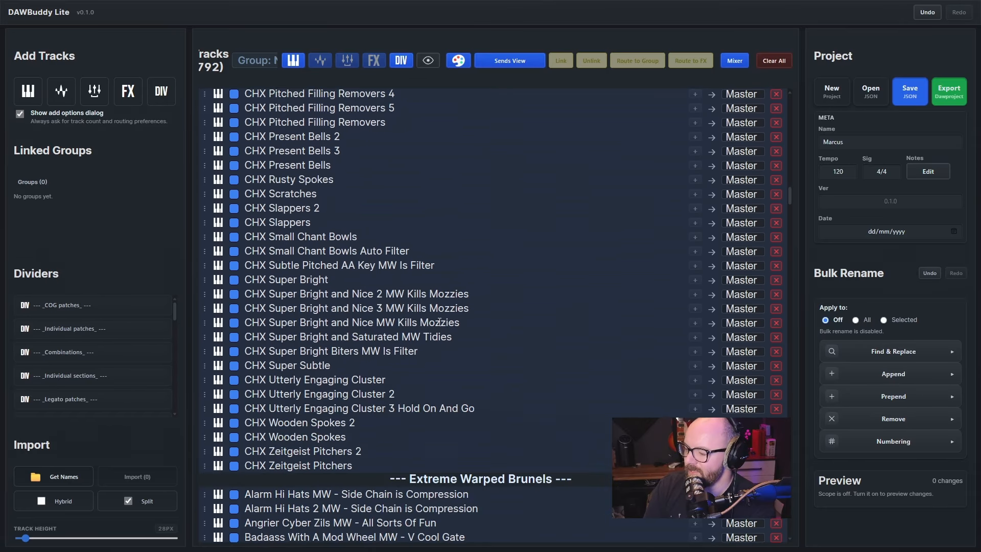
pyautogui.scroll(-20, 438, 321)
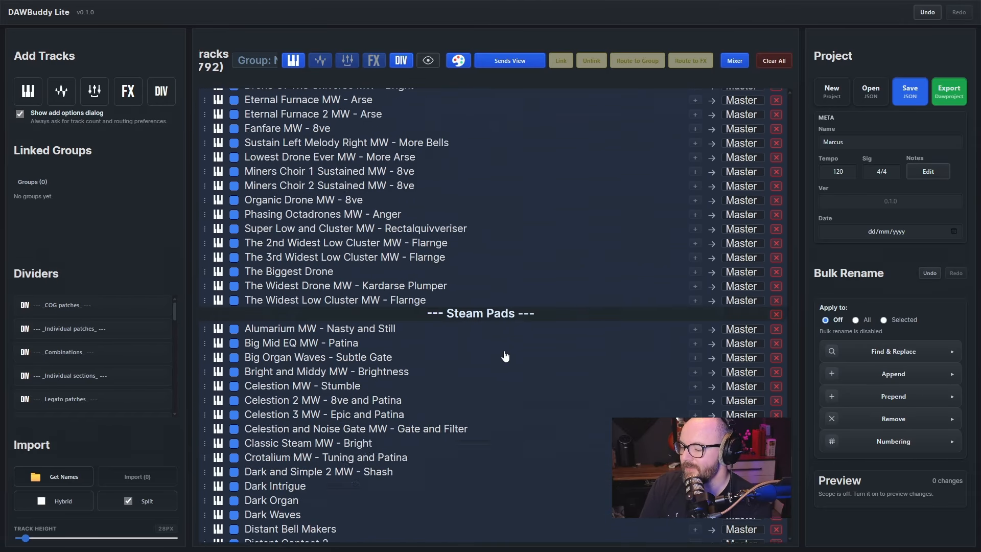
pyautogui.scroll(-20, 360, 310)
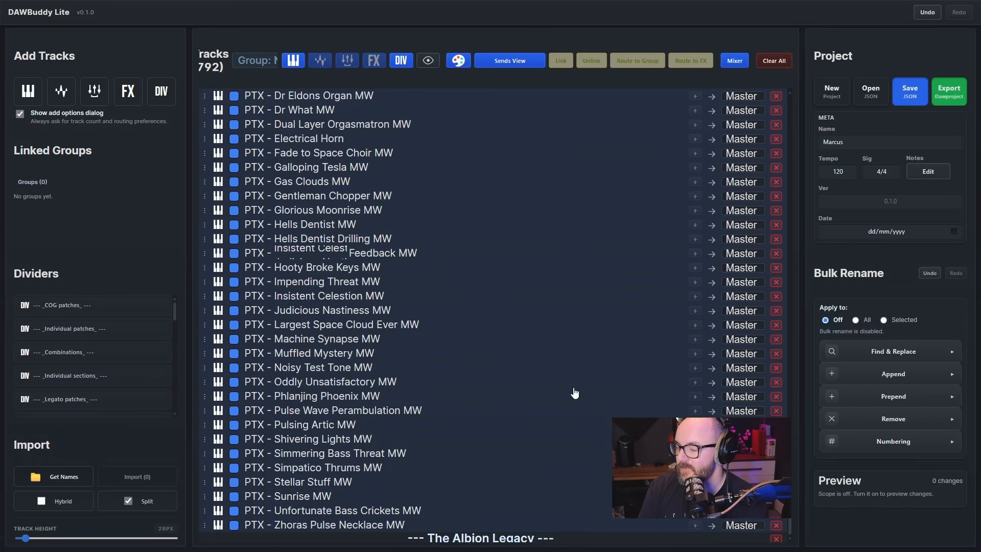
pyautogui.scroll(-1, 572, 397)
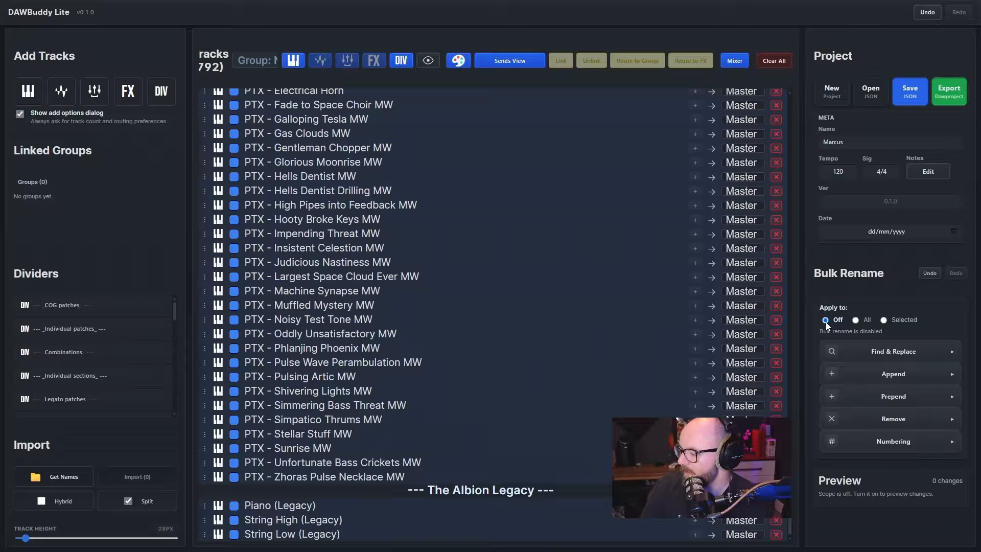
# Remove the text "PTX -" from all track names using Find & Replace with an empty replacement, and check the renamed tracks
pyautogui.click(856, 320)
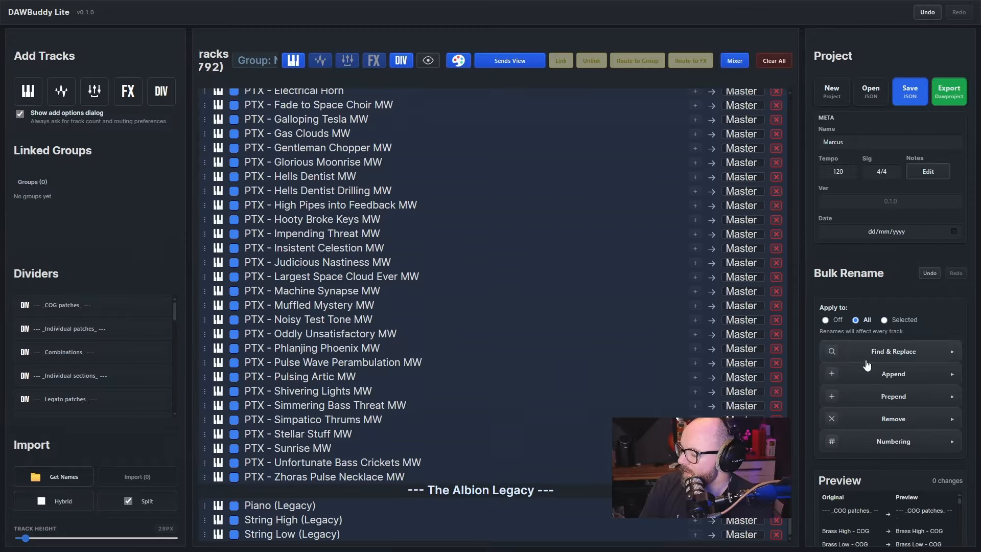
pyautogui.click(842, 356)
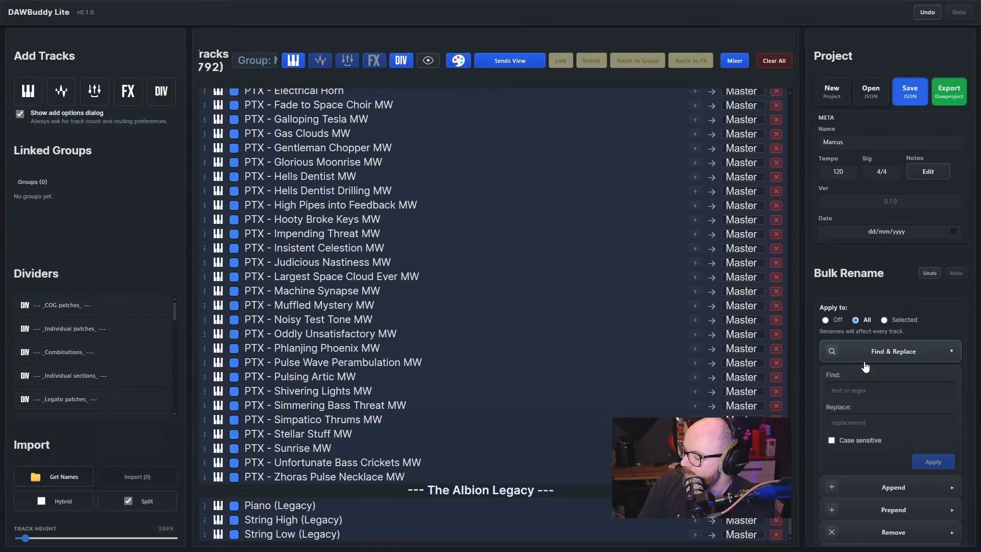
pyautogui.click(859, 388)
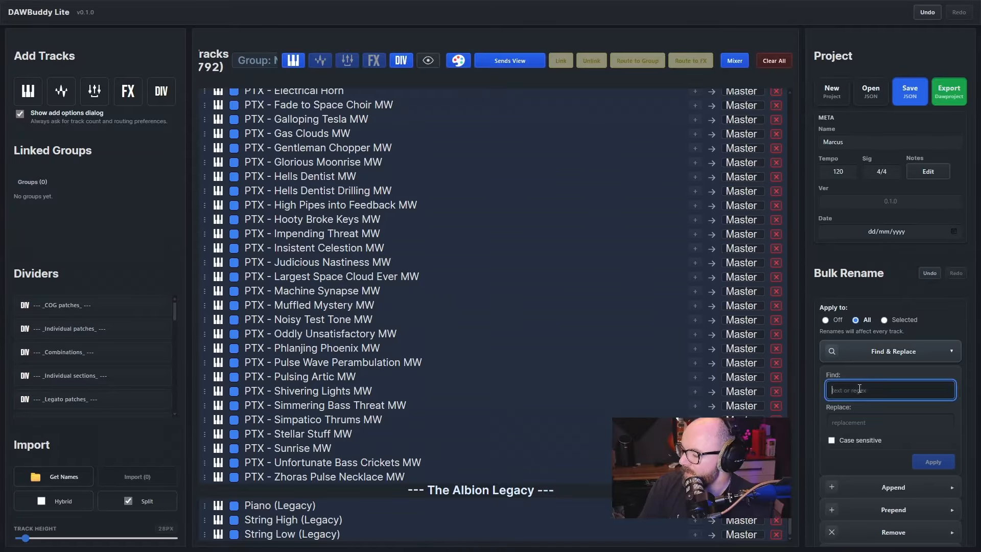
pyautogui.write('PTX -')
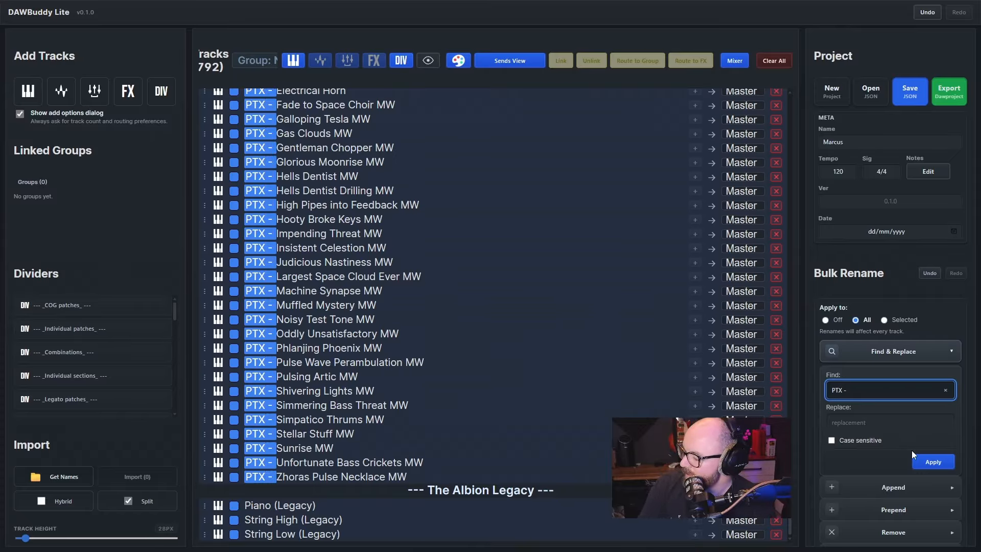
pyautogui.click(929, 462)
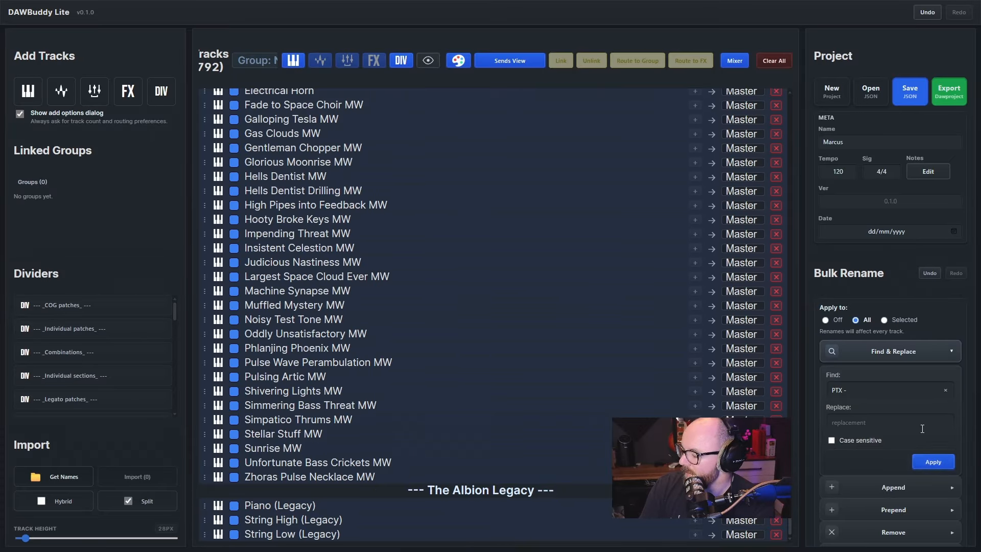
pyautogui.scroll(-10, 511, 327)
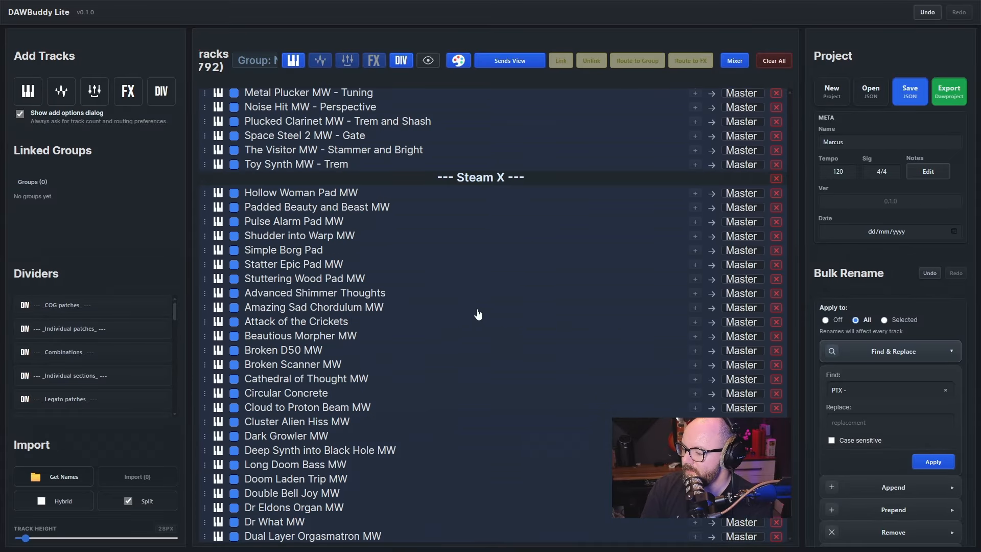
pyautogui.scroll(-5, 453, 289)
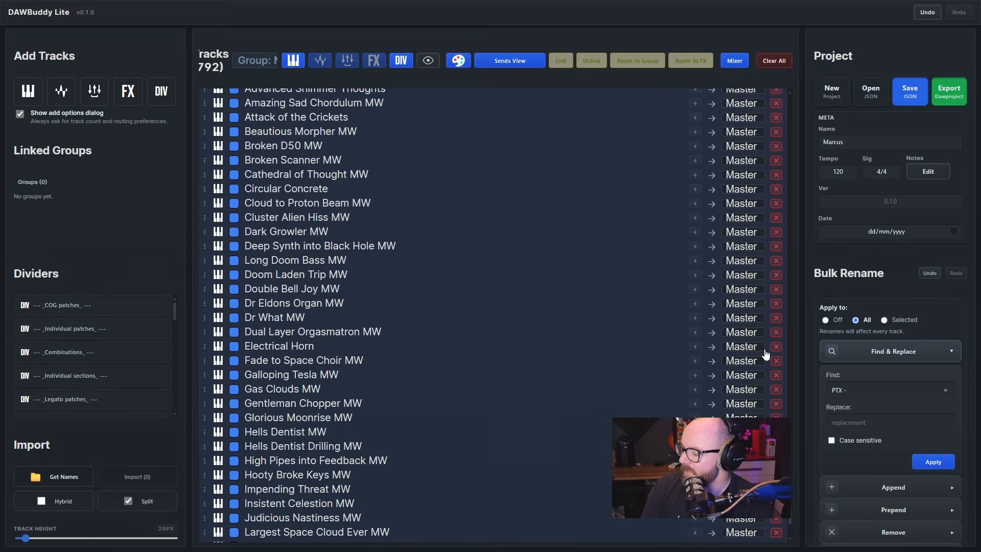
pyautogui.scroll(-3, 537, 367)
pyautogui.scroll(-2, 380, 256)
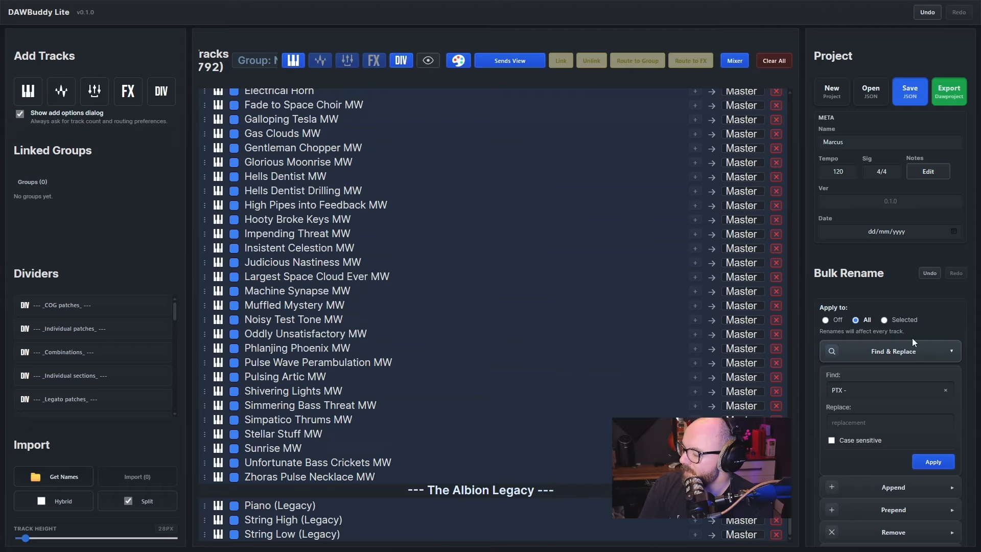
# Limit bulk renaming to selected tracks and target the High Pipes into Feedback MW track
pyautogui.click(887, 321)
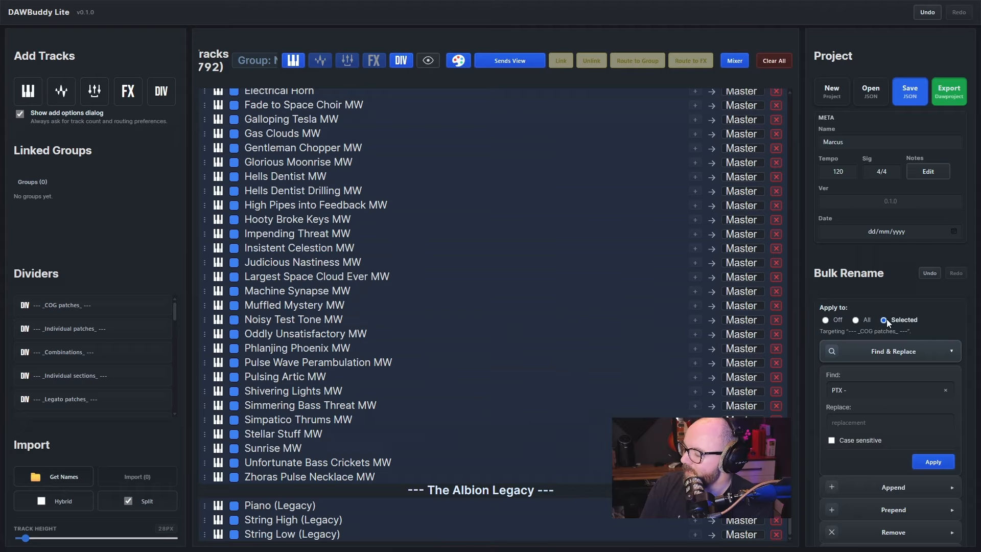
pyautogui.click(351, 207)
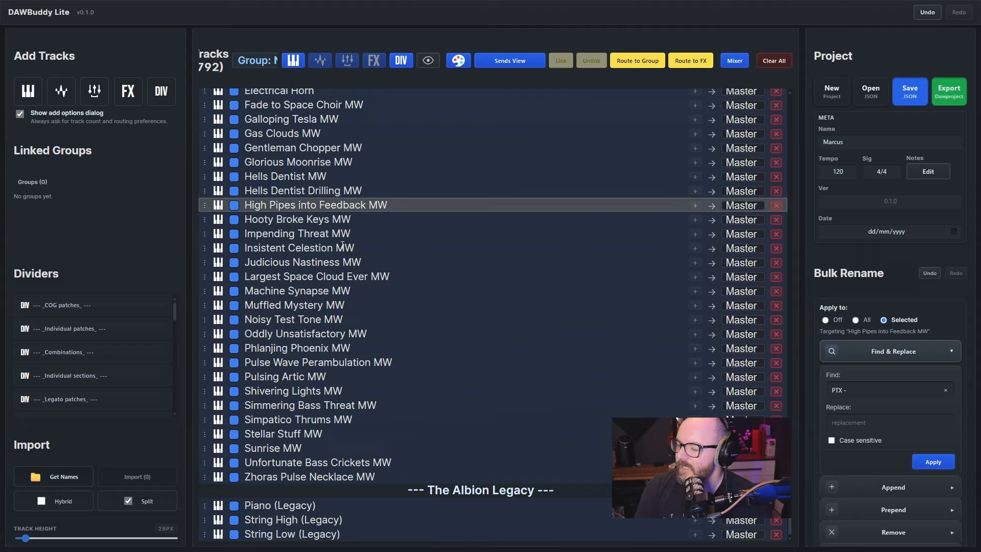
pyautogui.scroll(5, 343, 245)
# Open the Orchestral_Template_01.json project from the Desktop without saving the current project
pyautogui.click(870, 92)
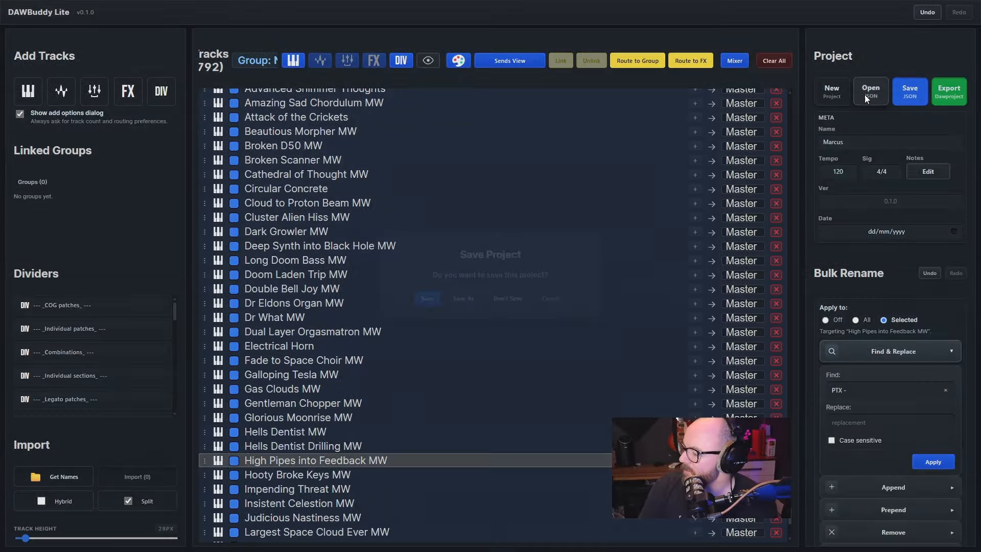
pyautogui.click(504, 298)
pyautogui.click(384, 88)
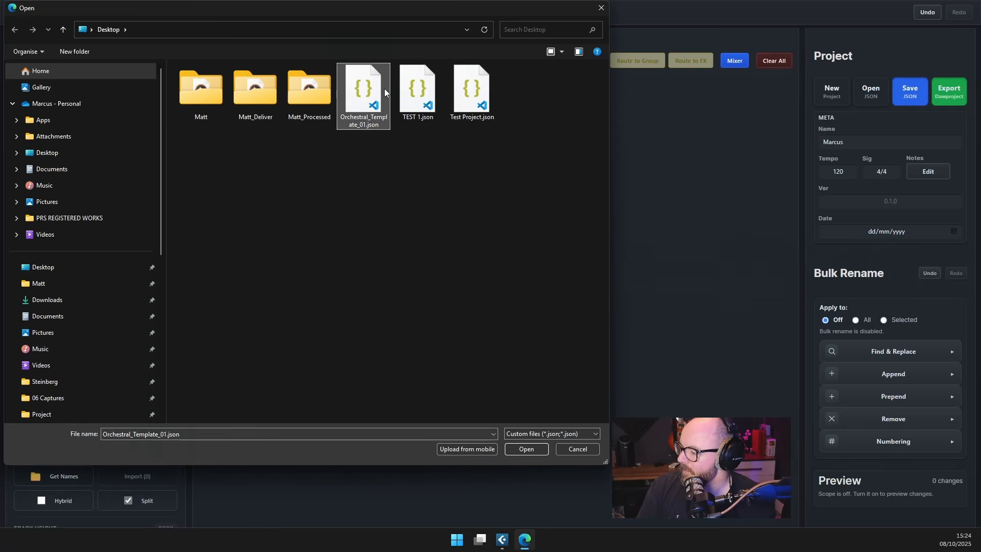
pyautogui.doubleClick(385, 88)
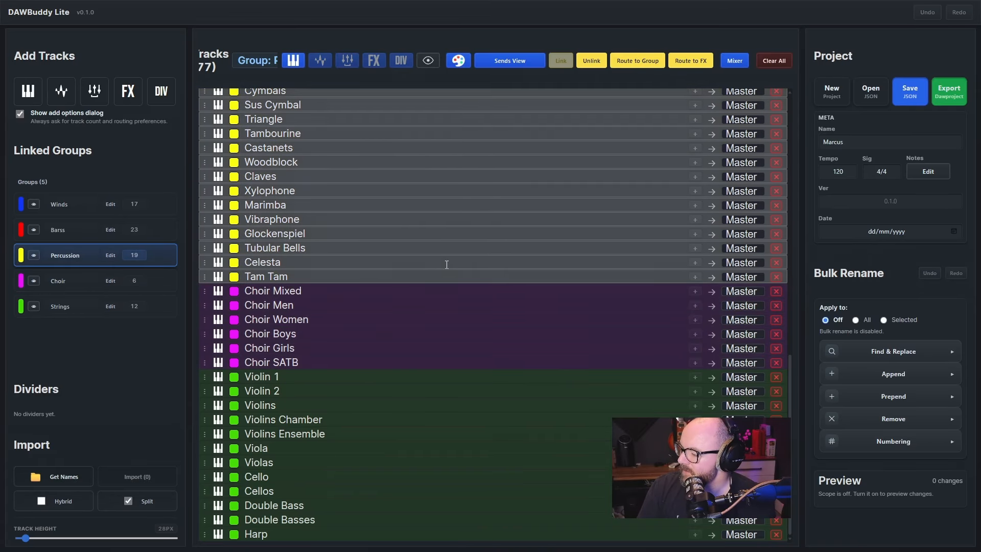
# Individually select Field Drum, Cymbals, Tambourine, Woodblock and Tubular Bells in the linked Percussion group, and toggle the group's editing on and off
pyautogui.scroll(4, 447, 264)
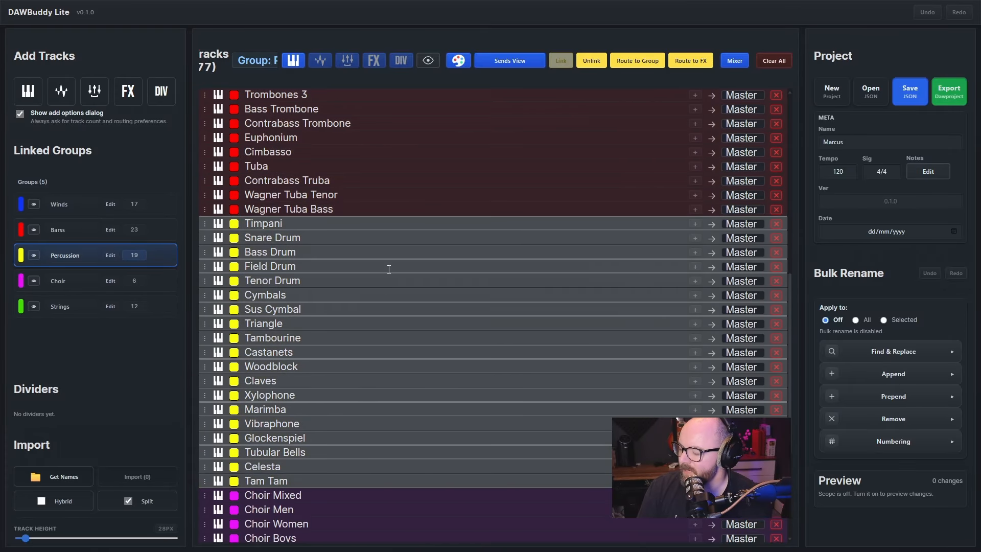
pyautogui.keyDown('ctrl'); pyautogui.click(389, 269); pyautogui.keyUp('ctrl')
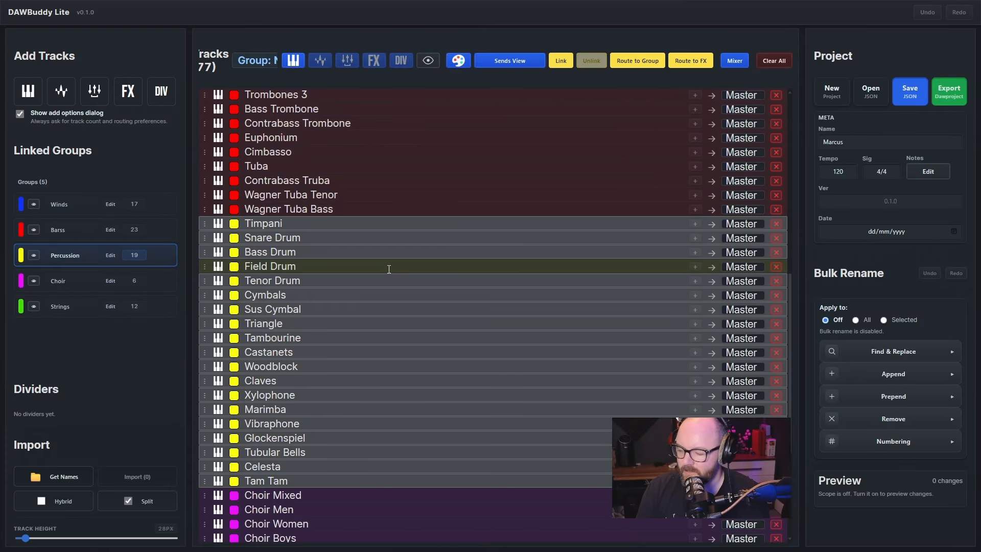
pyautogui.click(172, 359)
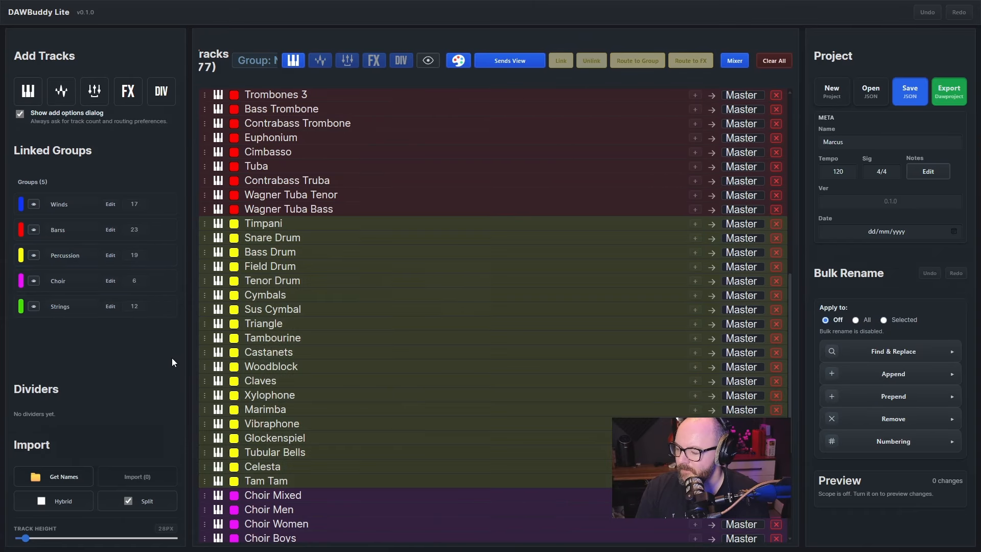
pyautogui.keyDown('ctrl'); pyautogui.click(374, 266); pyautogui.keyUp('ctrl')
pyautogui.keyDown('ctrl'); pyautogui.click(378, 295); pyautogui.keyUp('ctrl')
pyautogui.keyDown('ctrl'); pyautogui.click(383, 367); pyautogui.keyUp('ctrl')
pyautogui.keyDown('ctrl'); pyautogui.click(398, 452); pyautogui.keyUp('ctrl')
pyautogui.keyDown('ctrl'); pyautogui.click(414, 338); pyautogui.keyUp('ctrl')
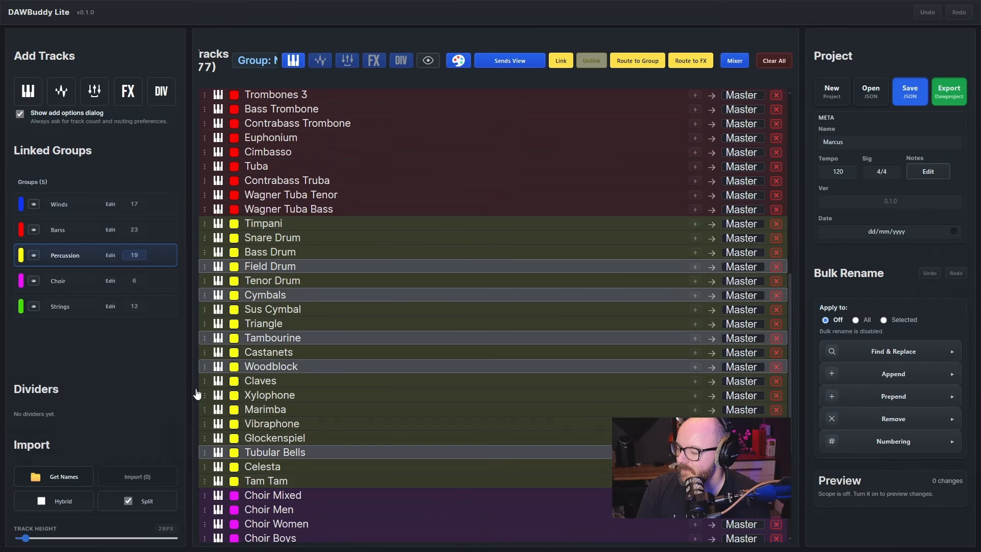
pyautogui.click(111, 255)
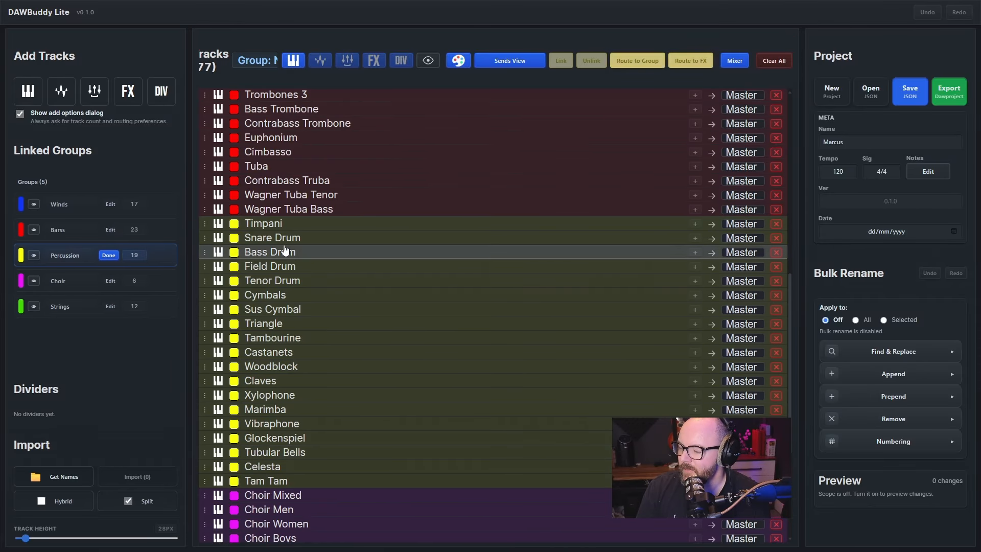
pyautogui.click(109, 255)
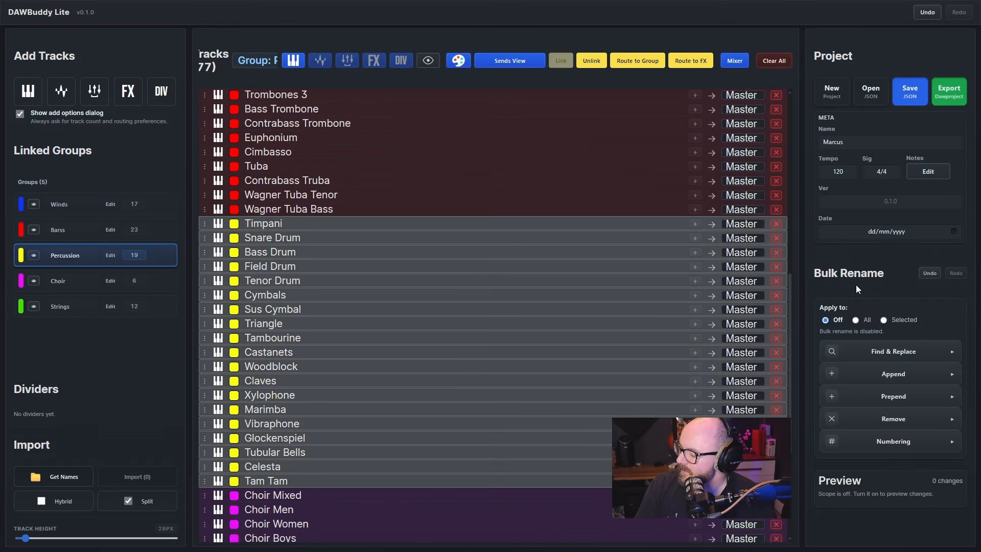
# Limit bulk renaming to selected tracks and target single percussion and brass tracks one after another, such as Tenor Drum, Vibraphone and Euphonium
pyautogui.click(884, 321)
pyautogui.click(604, 280)
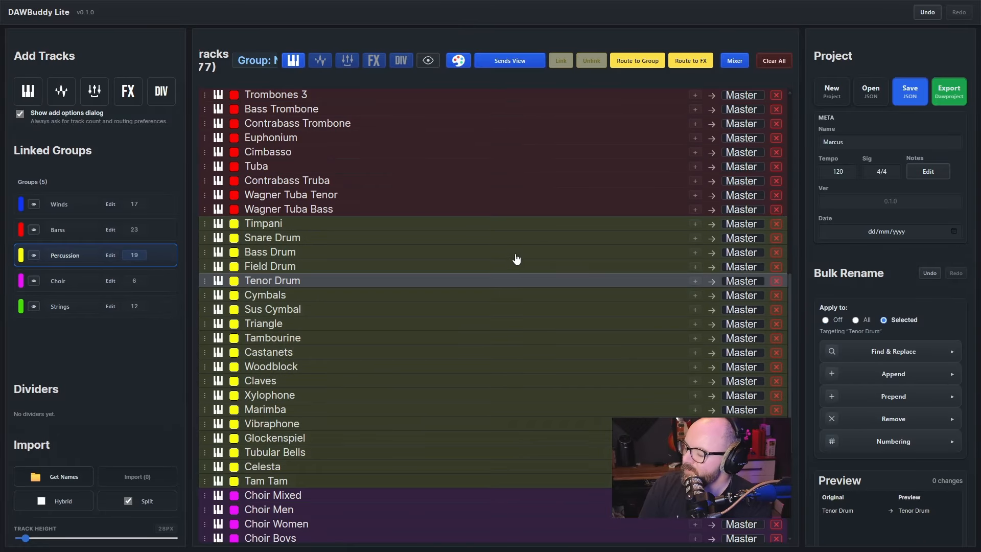
pyautogui.click(505, 293)
pyautogui.click(488, 369)
pyautogui.click(488, 427)
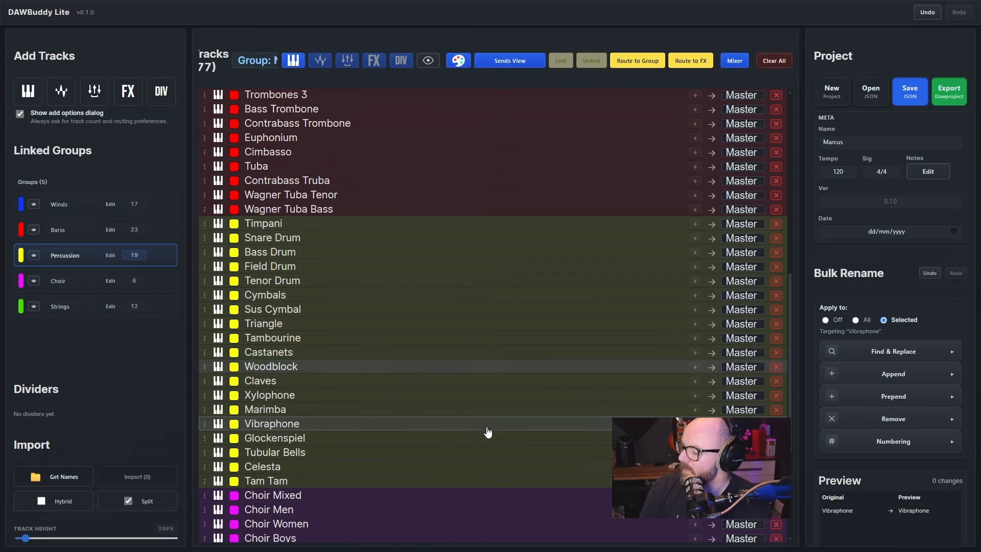
pyautogui.click(503, 310)
pyautogui.click(501, 153)
pyautogui.click(501, 110)
pyautogui.click(495, 138)
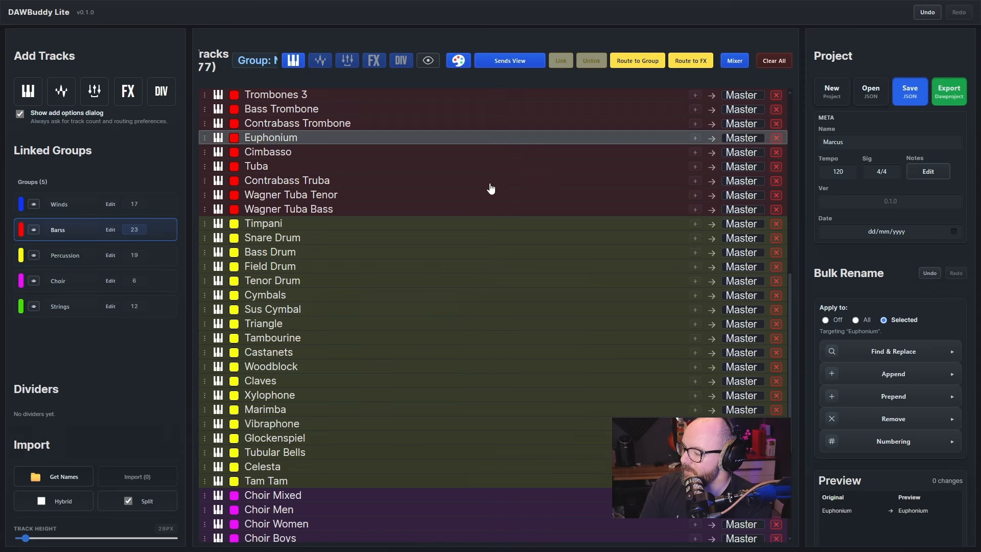
# Select the tracks from Timpani to Sus Cymbal and append "BBC" to their names
pyautogui.click(488, 181)
pyautogui.click(480, 223)
pyautogui.keyDown('shift'); pyautogui.click(465, 309); pyautogui.keyUp('shift')
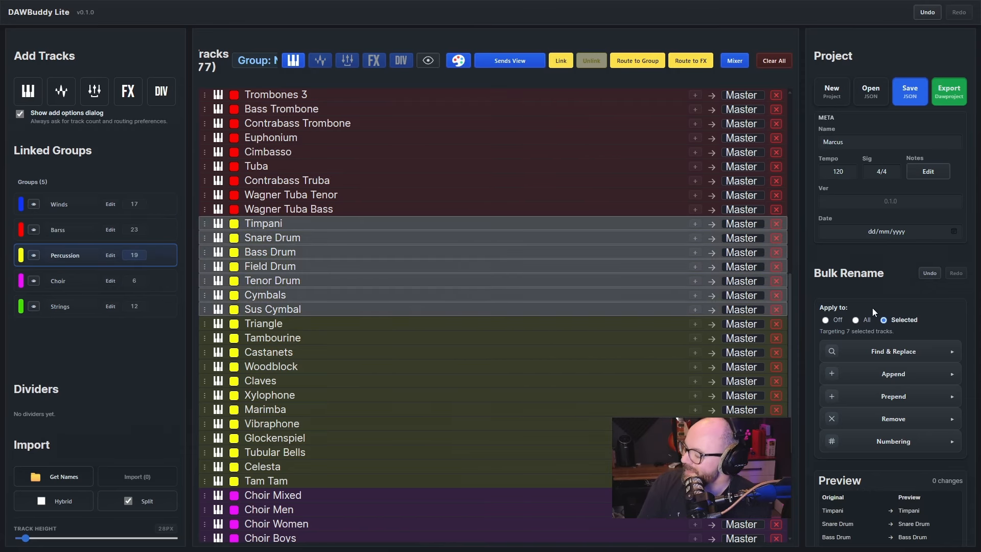
pyautogui.click(893, 374)
pyautogui.click(875, 402)
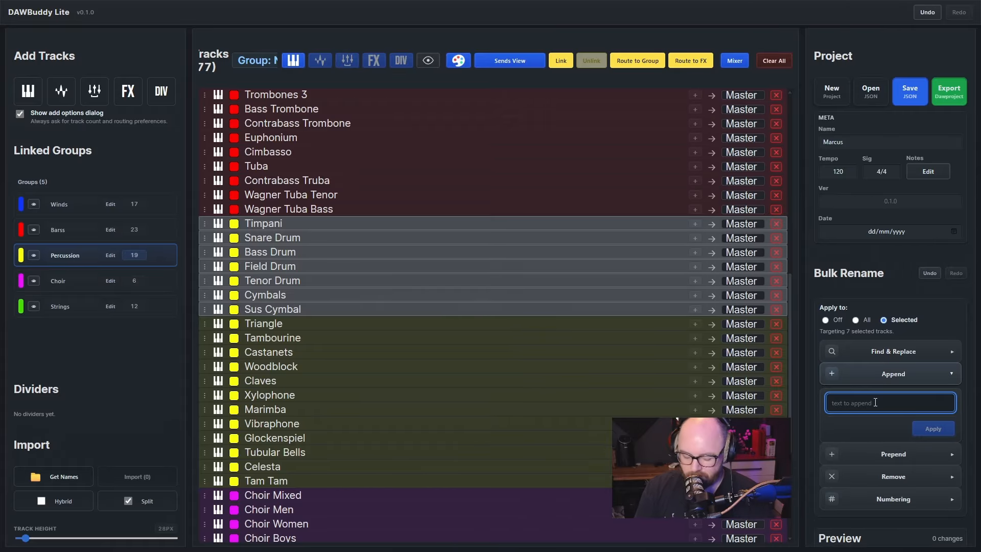
pyautogui.write('BBC')
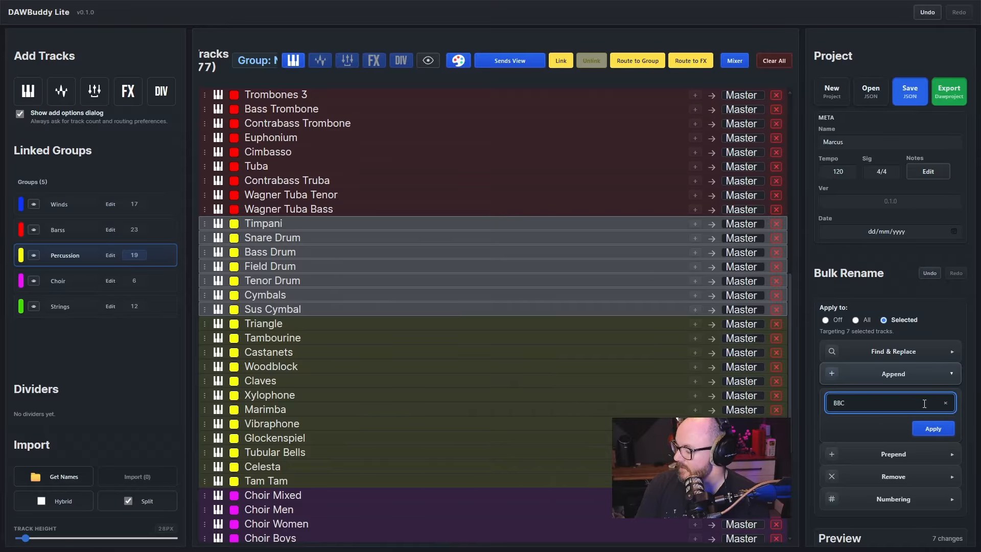
pyautogui.click(923, 433)
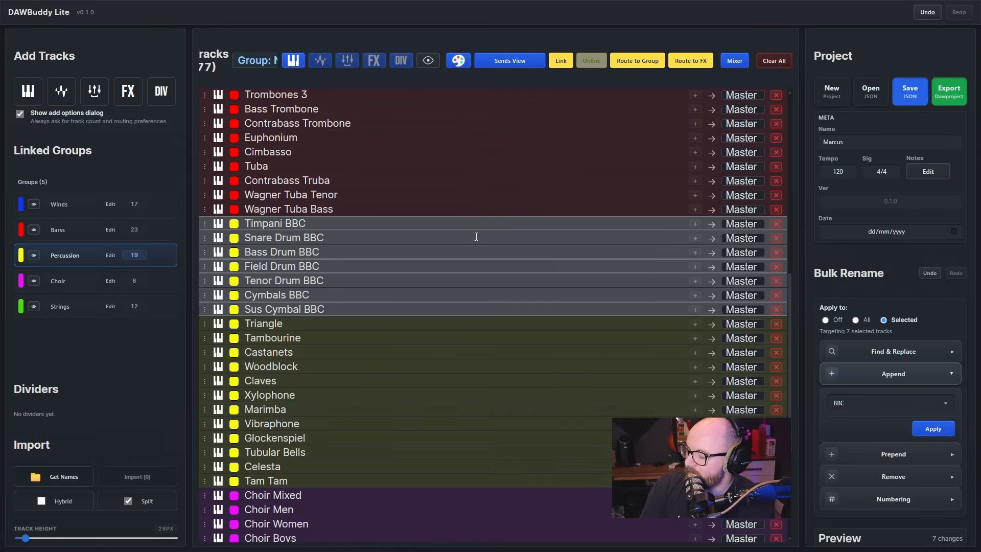
# Extend bulk renaming to all tracks, append "BBC" to every track name, and check the brass and percussion names
pyautogui.click(856, 321)
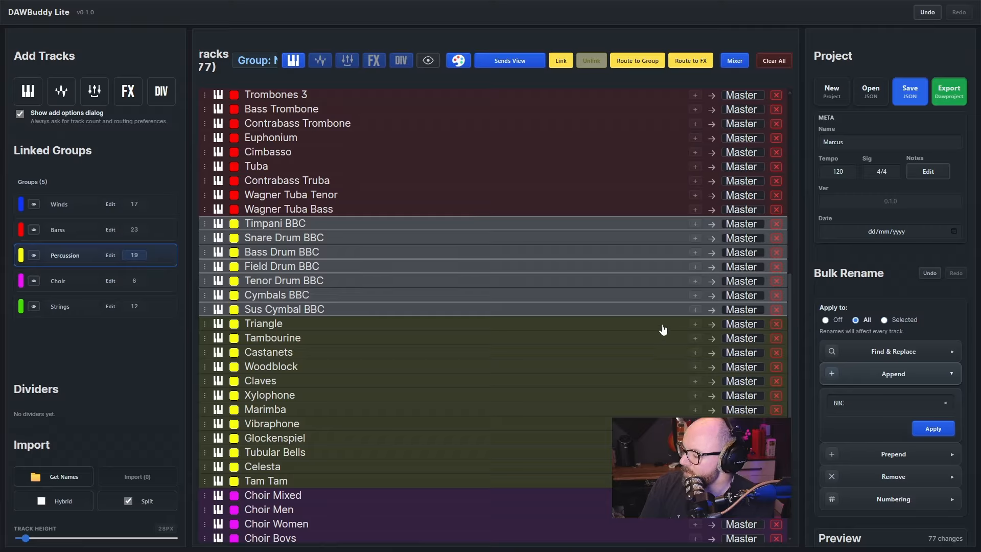
pyautogui.click(588, 199)
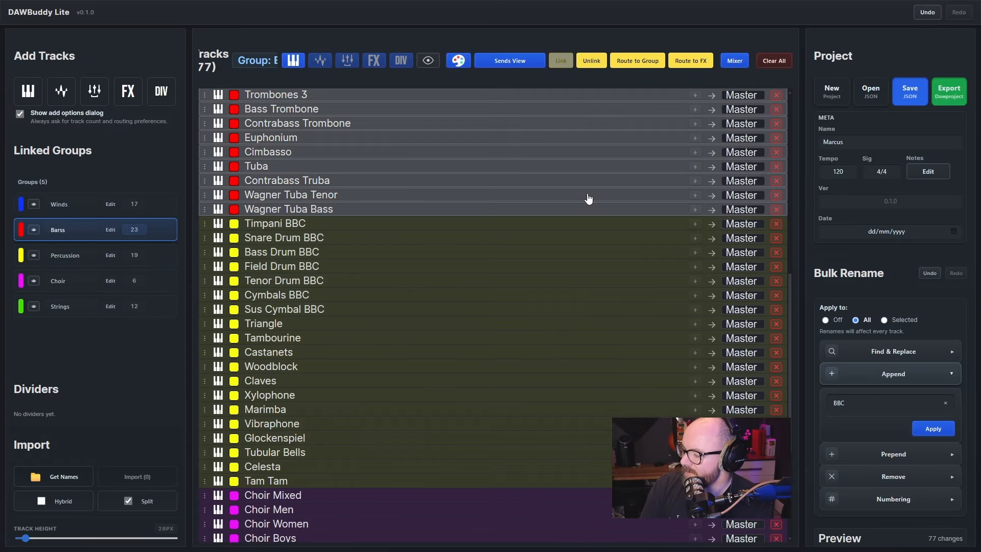
pyautogui.click(934, 429)
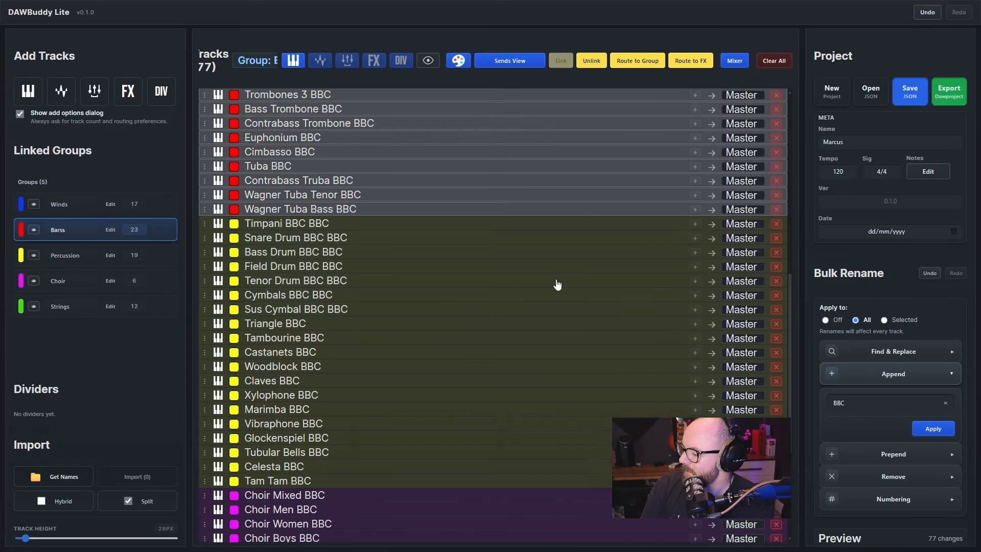
pyautogui.scroll(4, 435, 174)
pyautogui.scroll(-5, 440, 169)
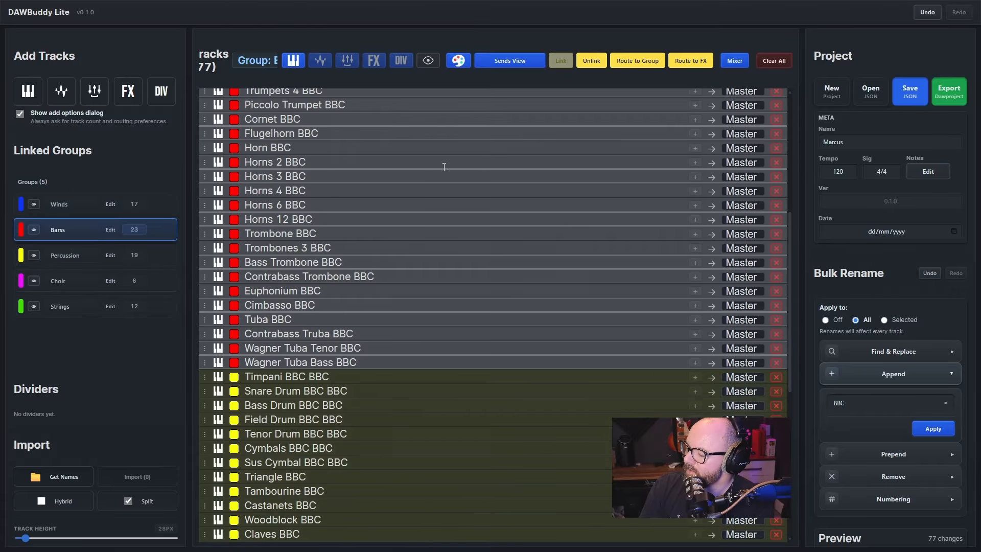
pyautogui.scroll(3, 491, 246)
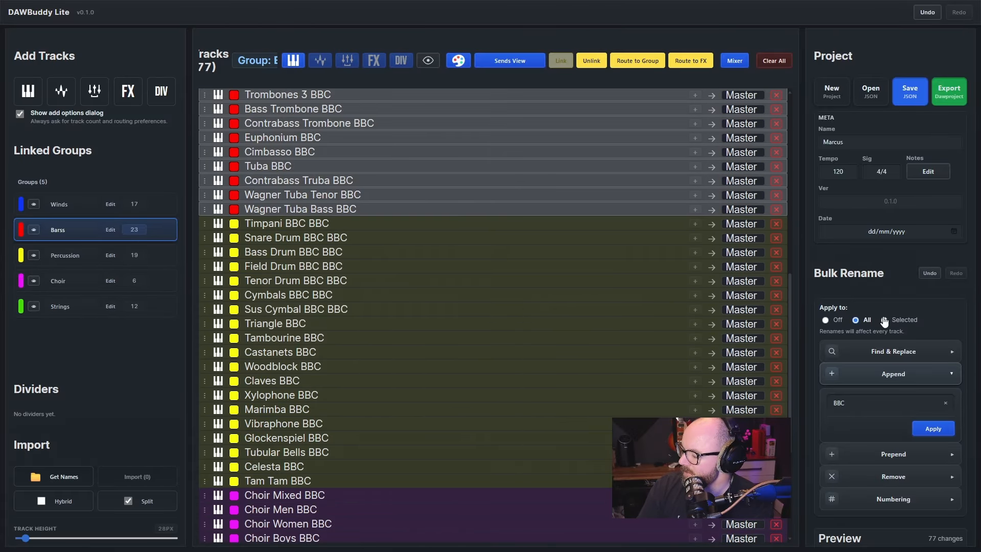
# Target only the tracks from Tenor Drum to Triangle for bulk renaming, and return the rename scope to all tracks
pyautogui.click(885, 321)
pyautogui.click(404, 281)
pyautogui.keyDown('shift'); pyautogui.click(410, 323); pyautogui.keyUp('shift')
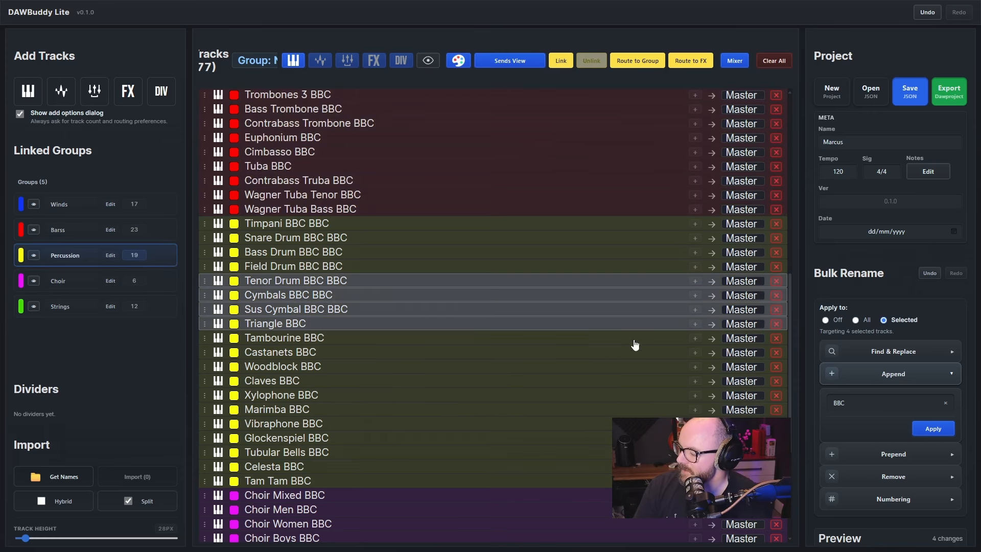
pyautogui.click(855, 320)
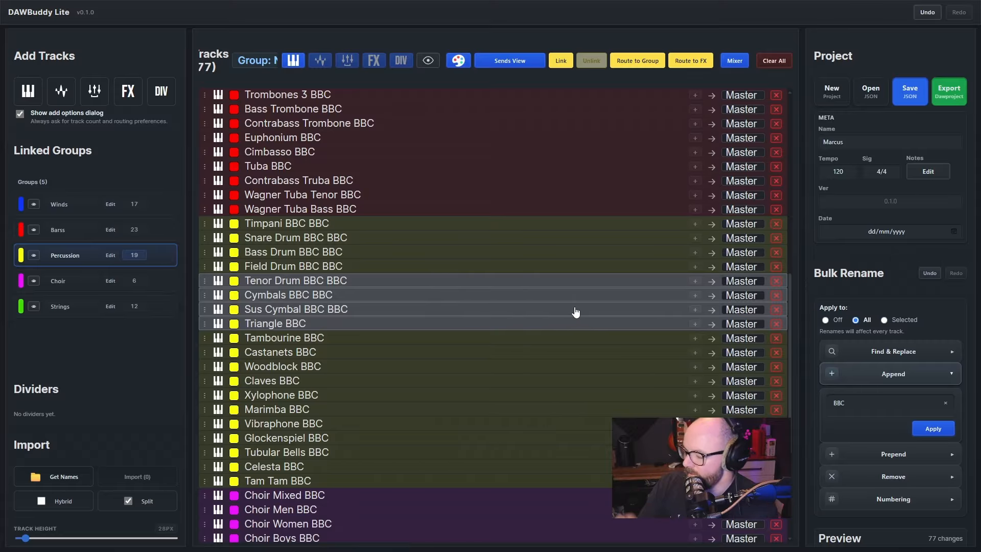
pyautogui.click(878, 353)
pyautogui.click(889, 350)
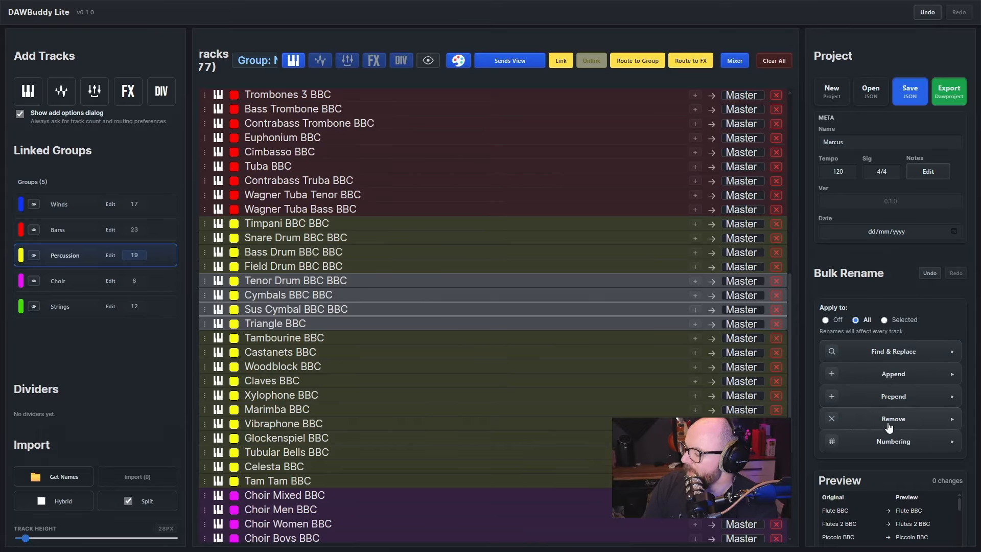
pyautogui.click(881, 443)
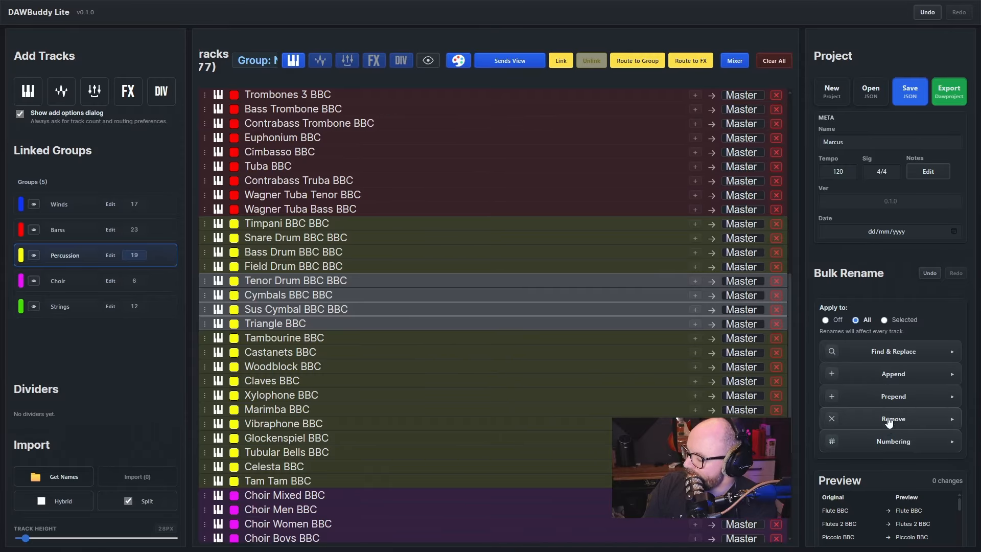
# Undo the bulk rename that appended "BBC" to the track names and start a new project without saving the current one
pyautogui.click(898, 446)
pyautogui.click(931, 274)
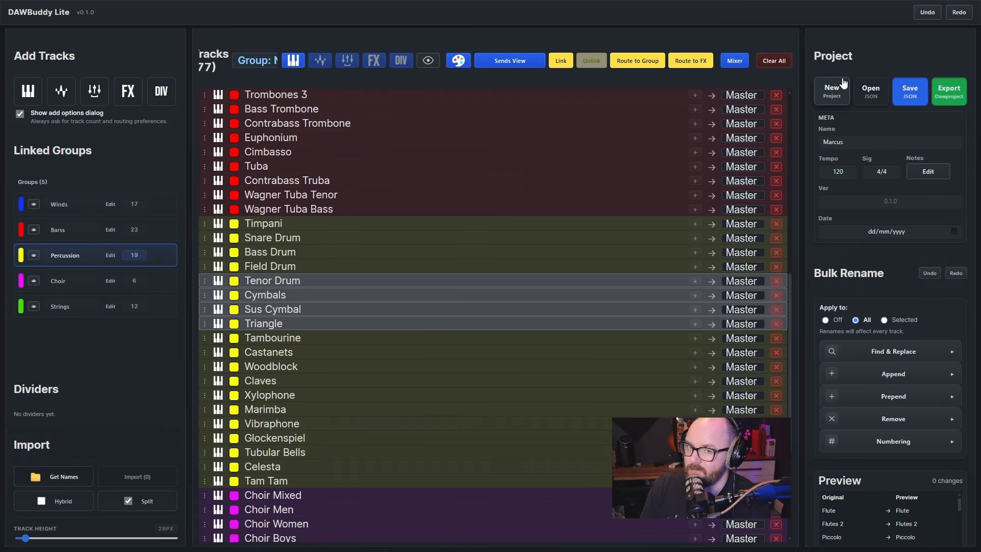
pyautogui.click(832, 91)
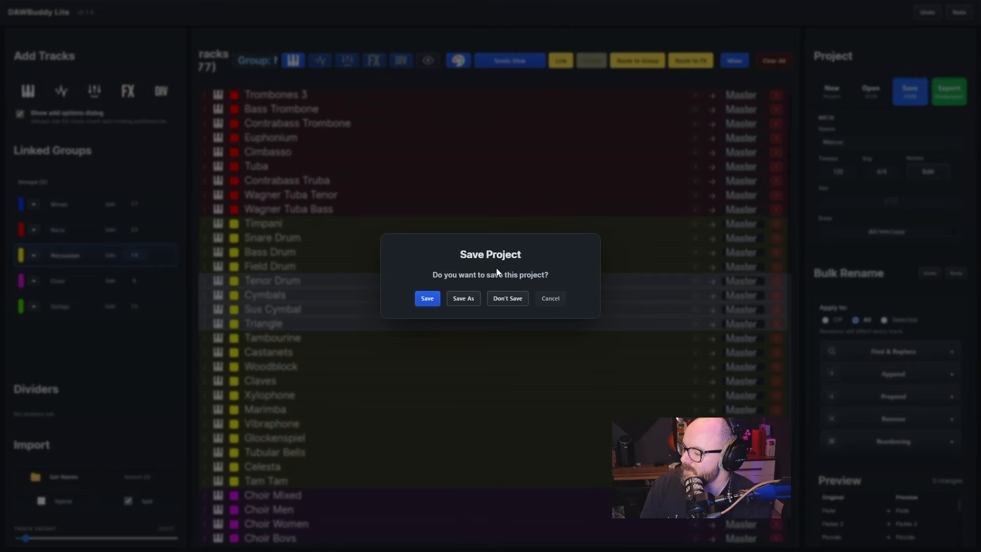
pyautogui.click(503, 298)
# Open the project file Orchestral_Template_01.json from the Desktop and select the Winds group tracks
pyautogui.click(870, 91)
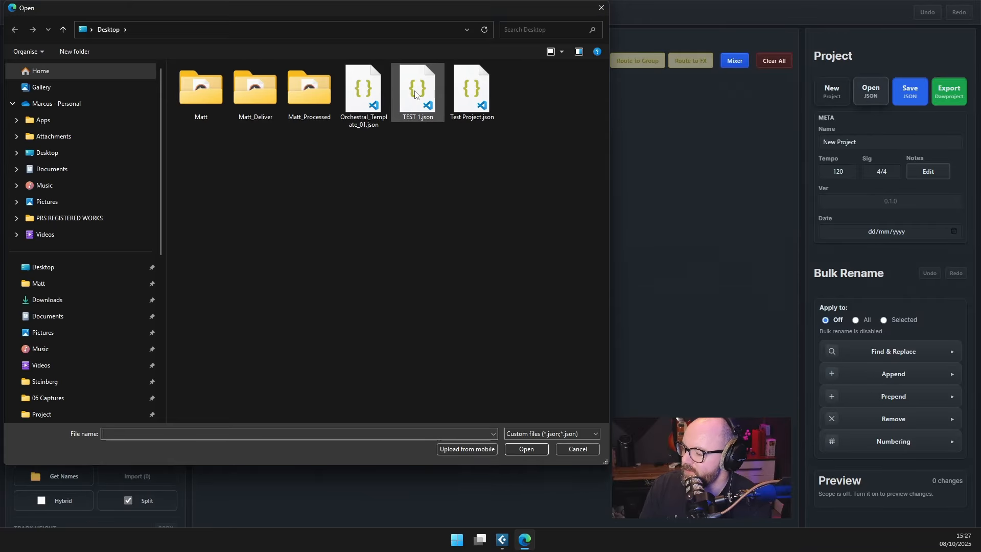
pyautogui.doubleClick(378, 91)
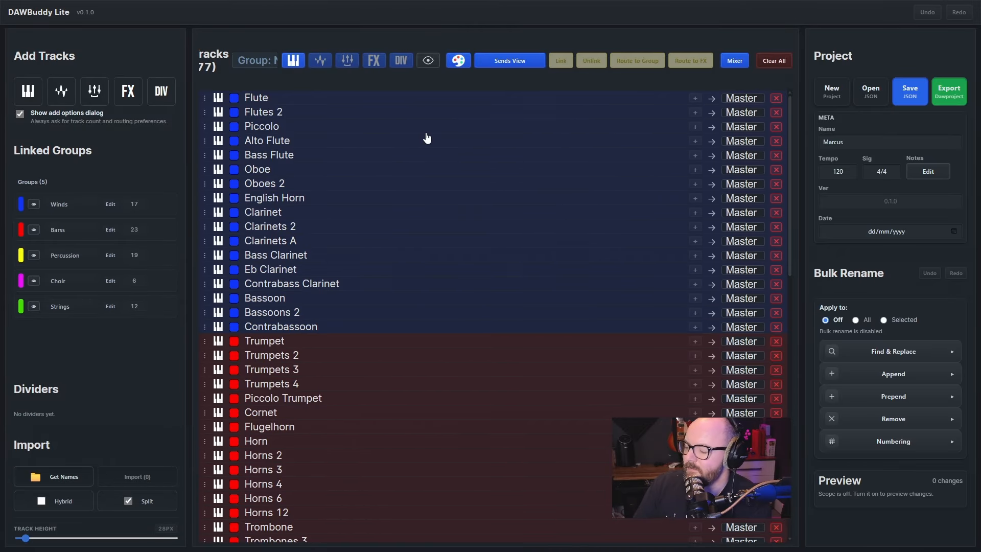
pyautogui.click(431, 141)
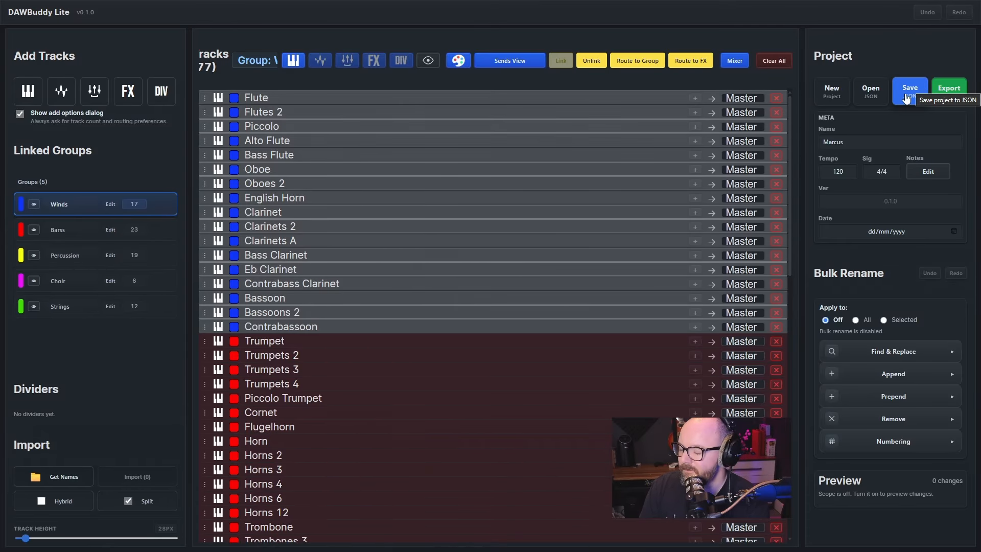
# Examine the project's name, tempo and time signature fields
pyautogui.moveTo(868, 138); pyautogui.dragTo(819, 143)
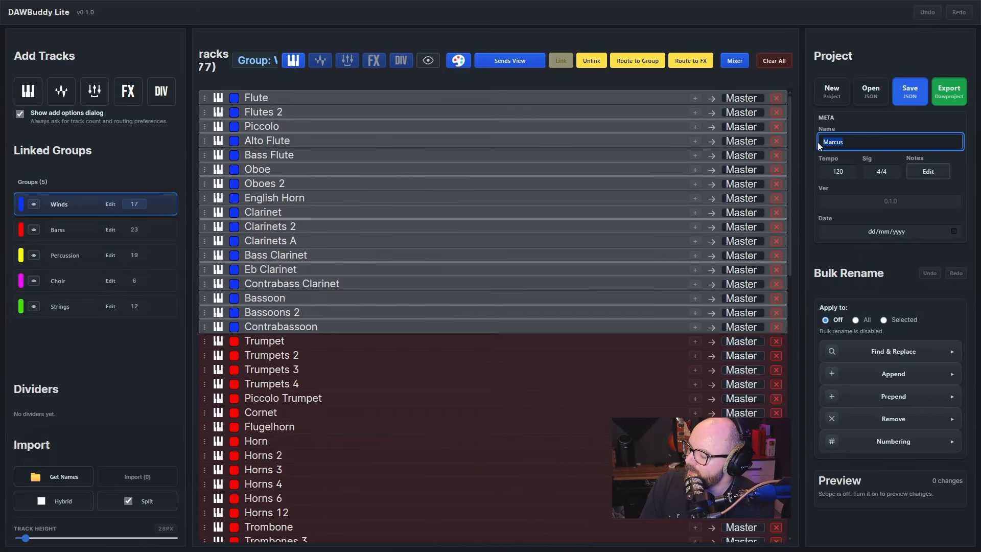
pyautogui.click(859, 126)
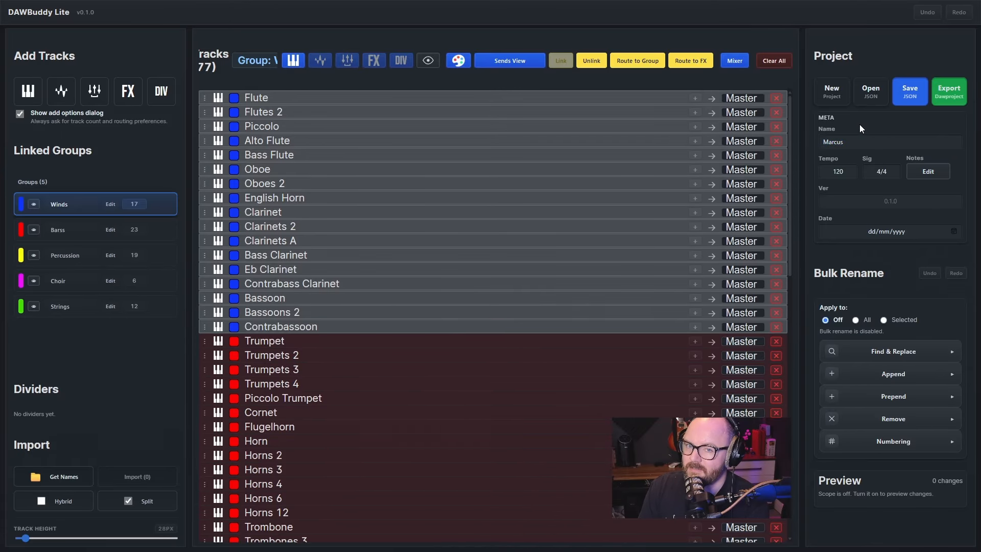
pyautogui.moveTo(866, 137); pyautogui.dragTo(810, 141)
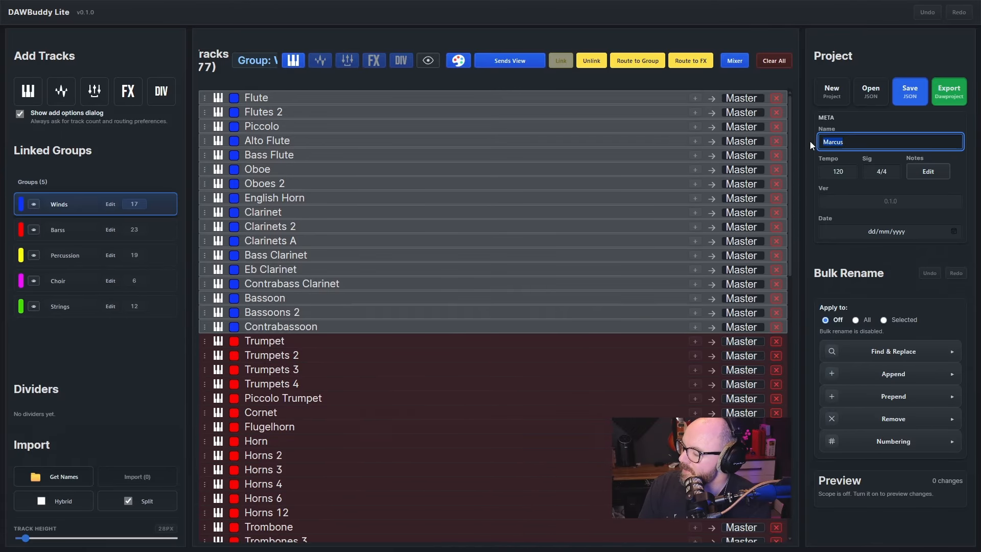
pyautogui.click(838, 171)
pyautogui.click(885, 171)
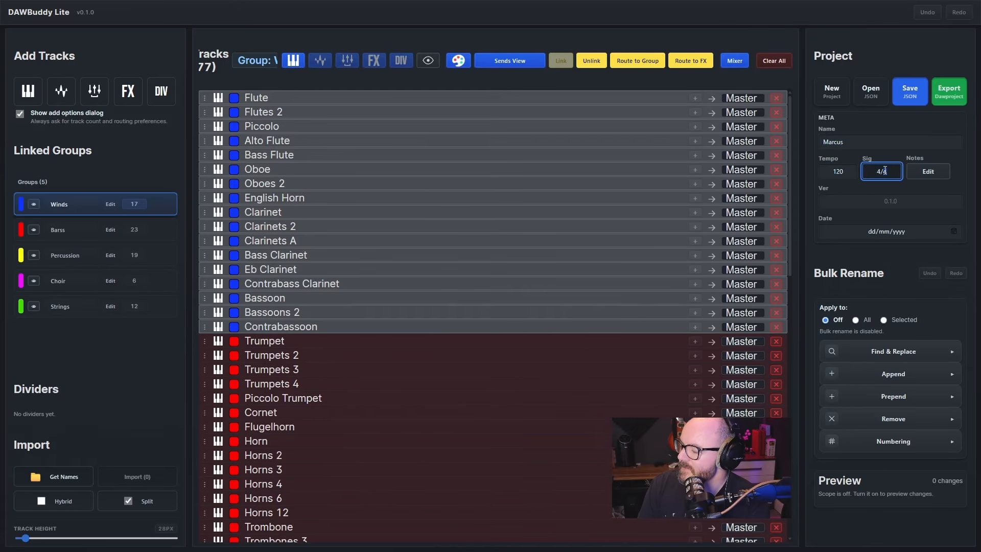
pyautogui.click(837, 174)
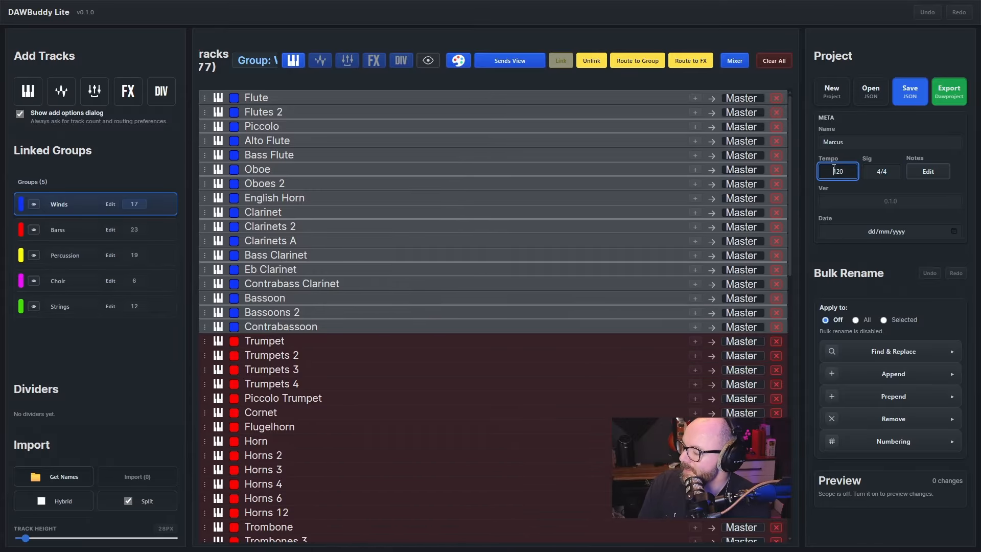
# Open Test Project.json from the Desktop without saving the current project
pyautogui.click(861, 86)
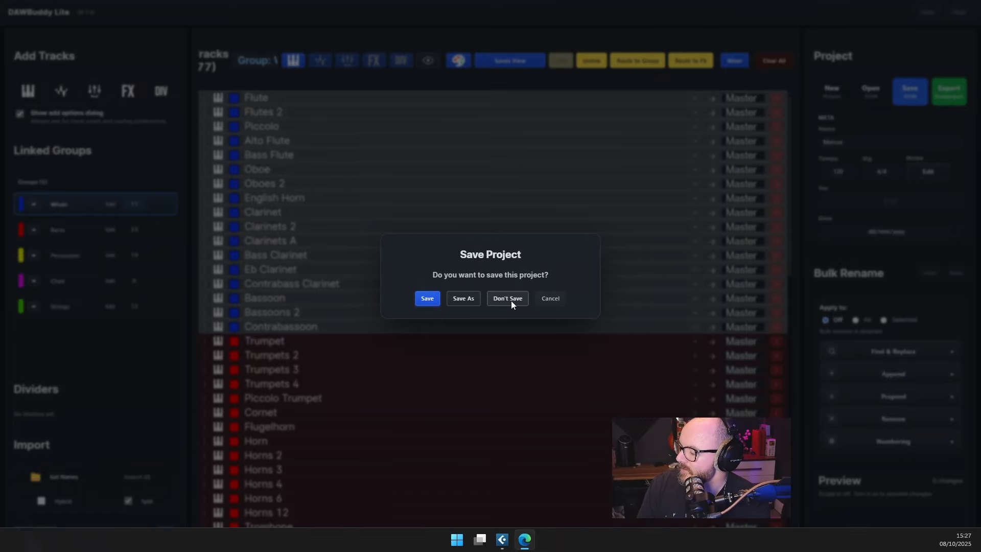
pyautogui.click(510, 300)
pyautogui.doubleClick(472, 90)
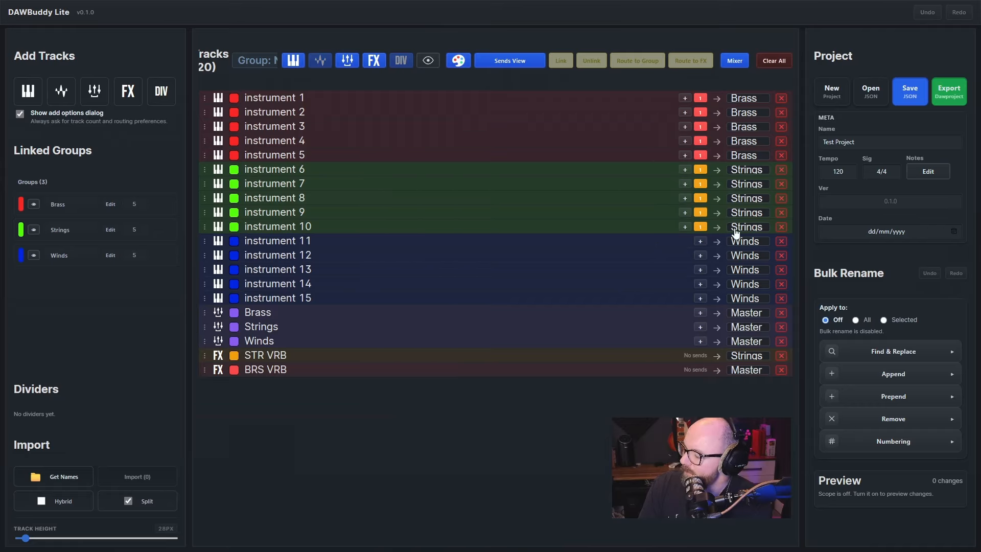
# Set the project tempo to 200 and the time signature to 6/4
pyautogui.doubleClick(849, 172)
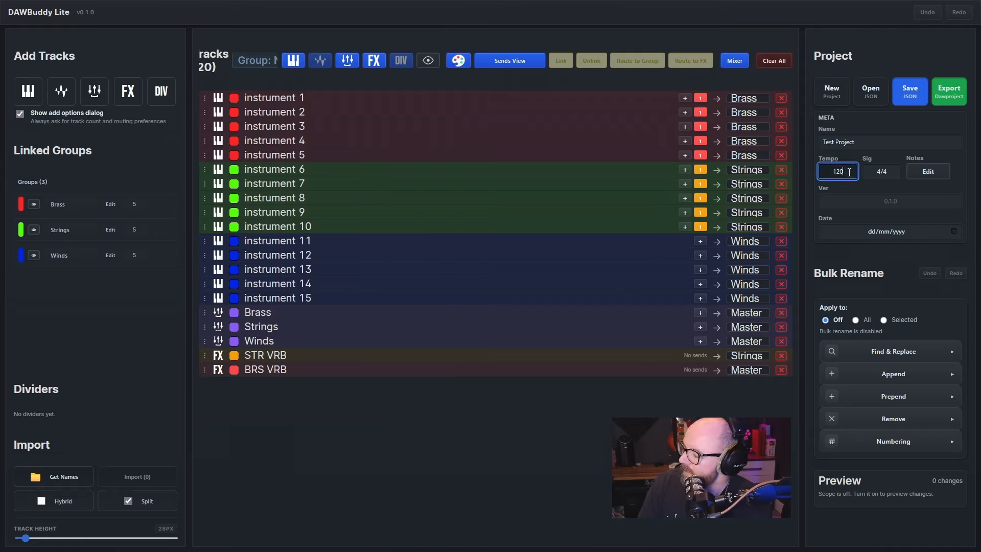
pyautogui.write('200')
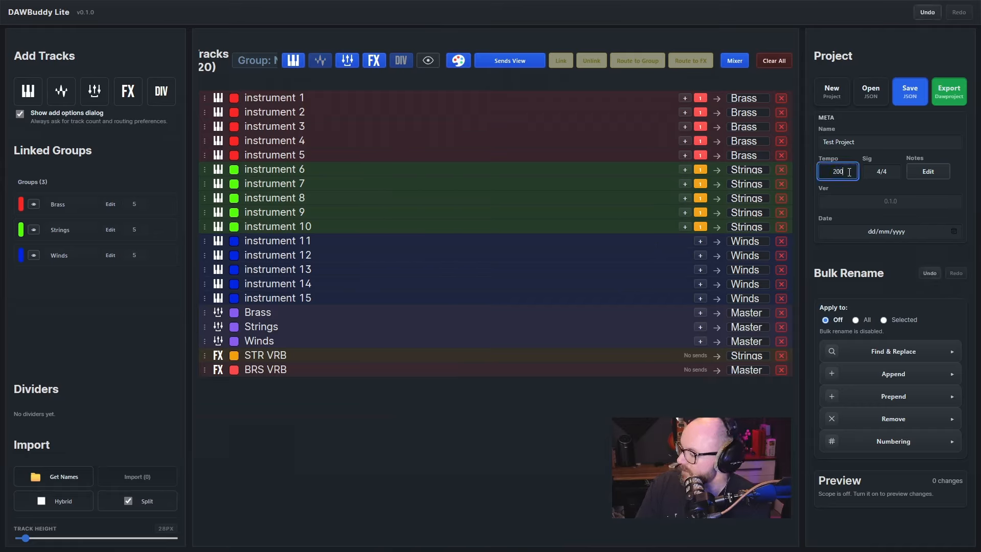
pyautogui.click(881, 170)
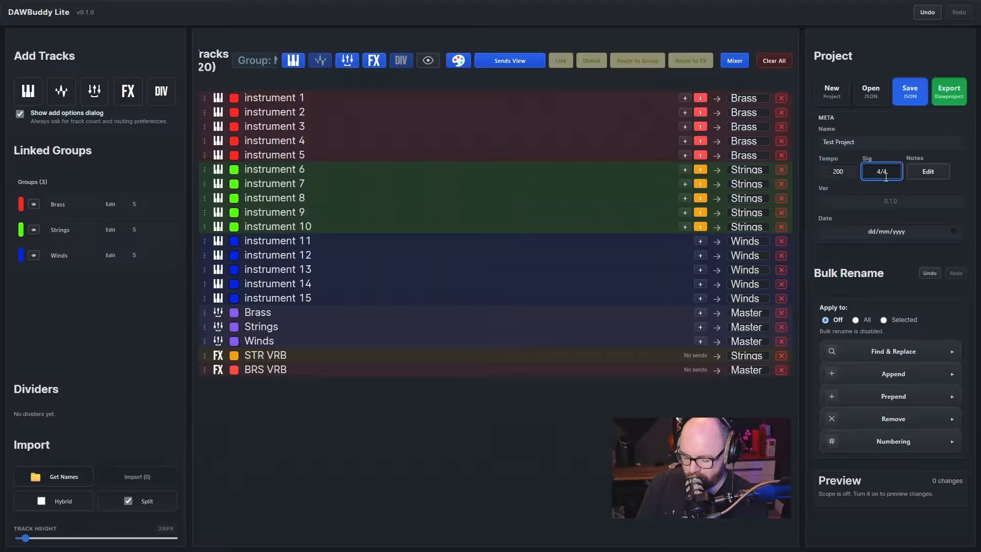
pyautogui.press('BackSpace')
pyautogui.write('6')
pyautogui.click(910, 185)
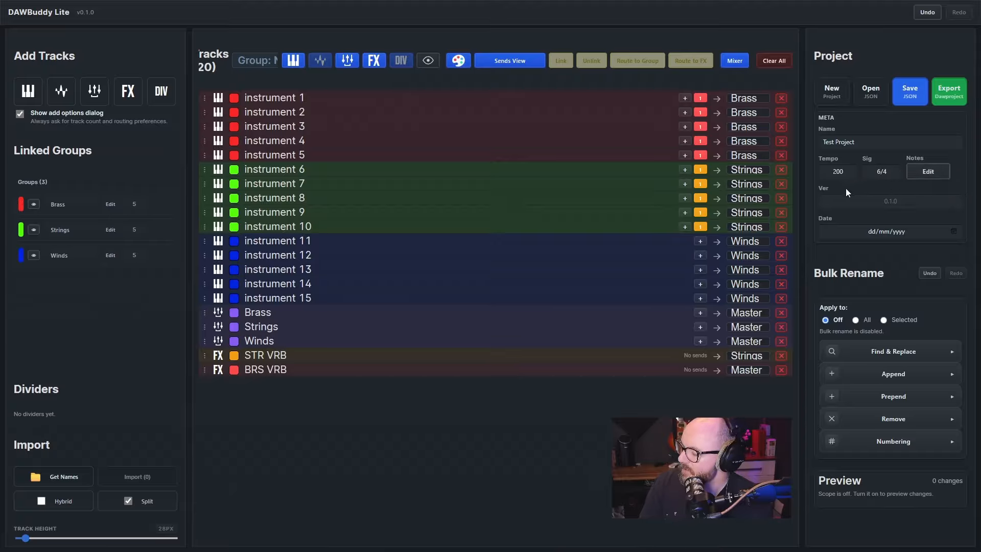
# Check the project's version and date fields
pyautogui.click(838, 199)
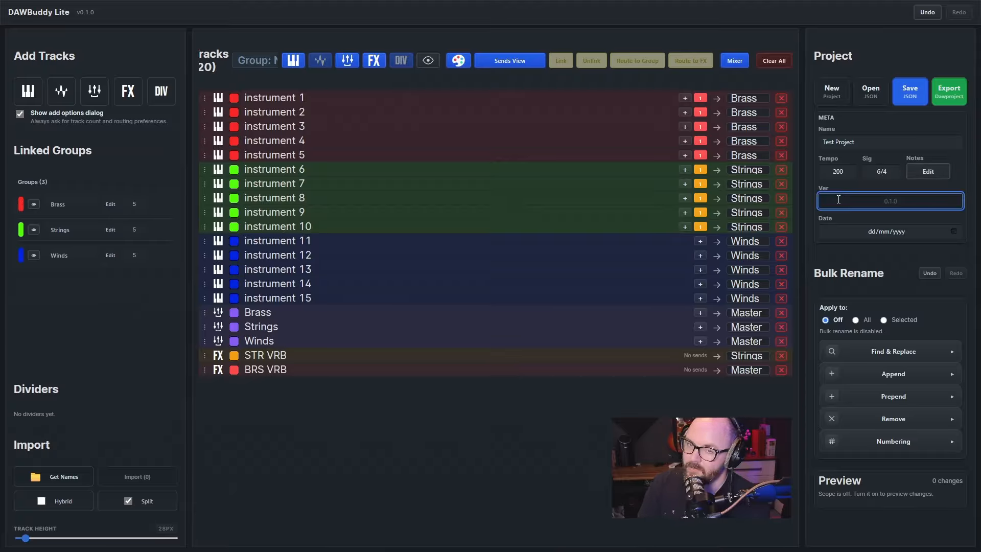
pyautogui.click(879, 233)
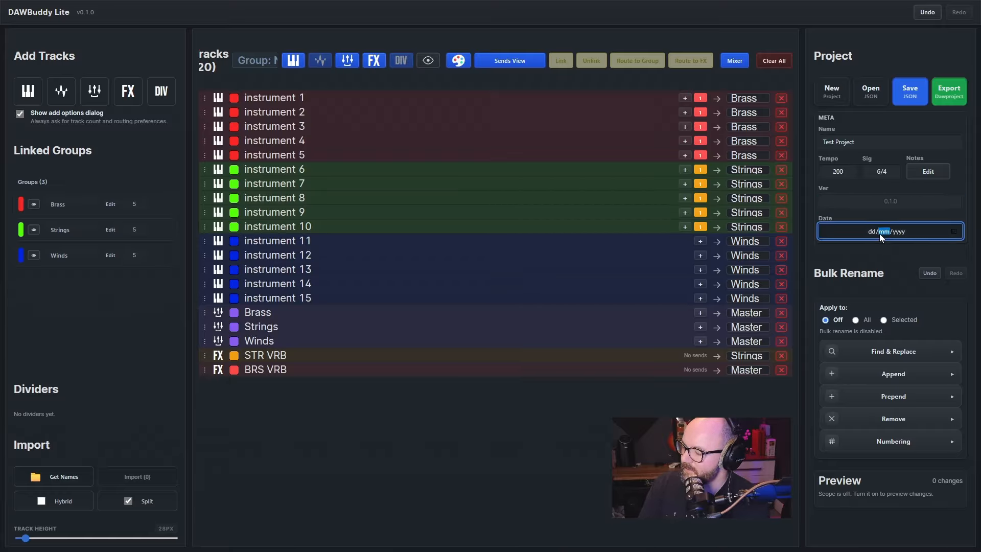
pyautogui.click(957, 158)
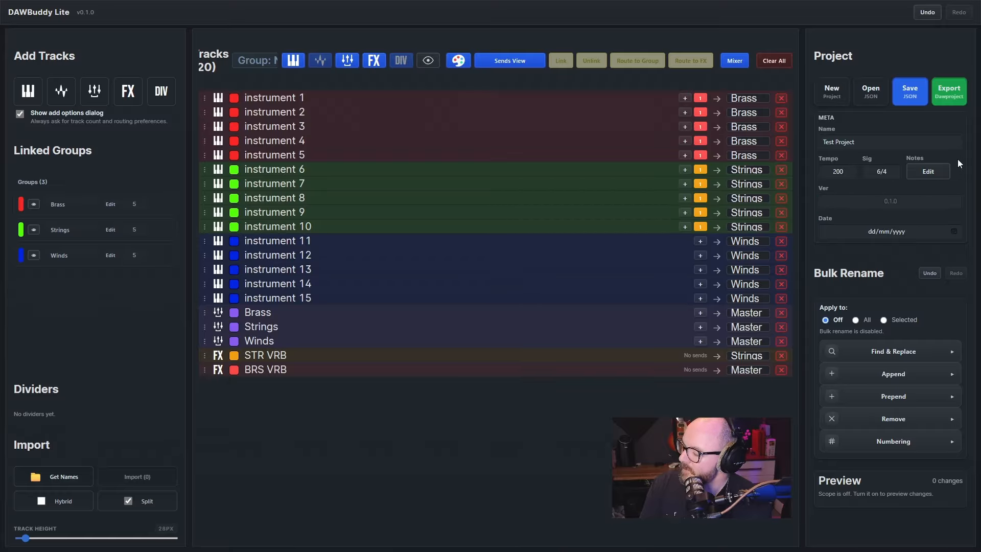
# Add the session notes "BBC, Cine Etc.. Kontakt 8" and save them
pyautogui.click(926, 165)
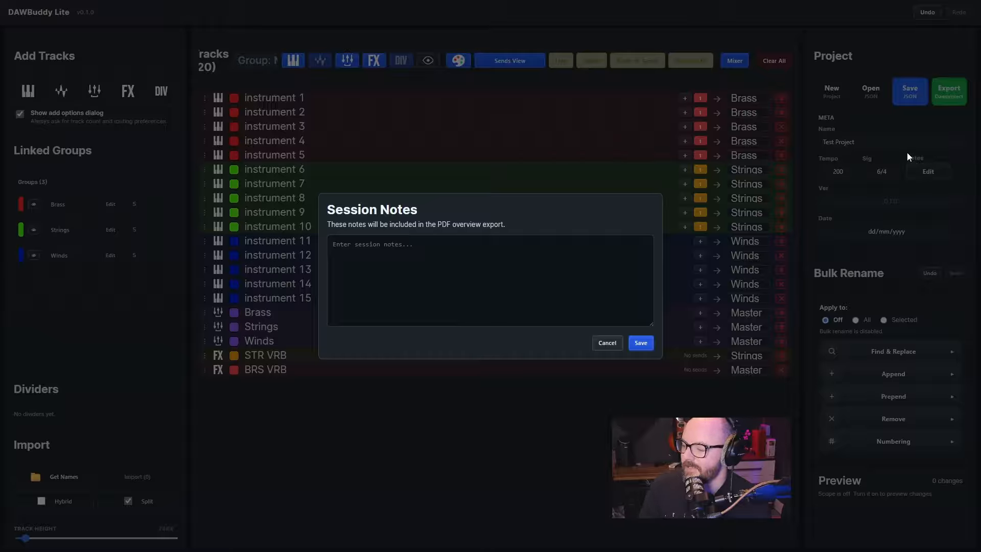
pyautogui.click(419, 274)
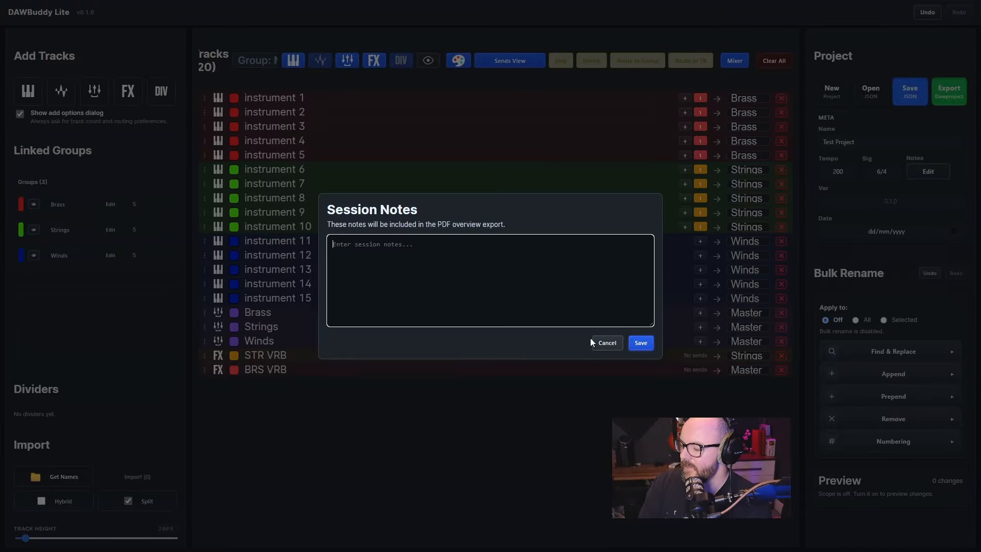
pyautogui.write('BBC S')
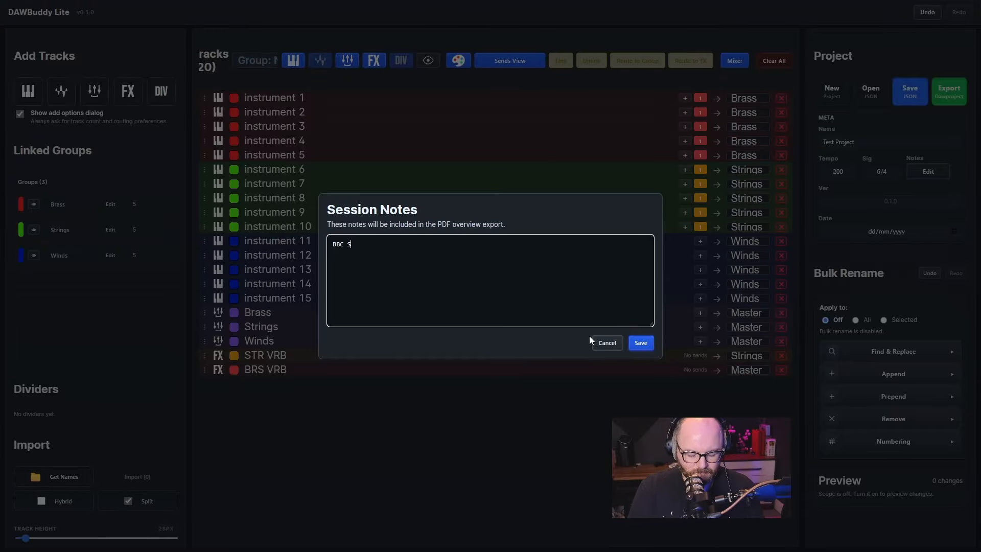
pyautogui.press('BackSpace')
pyautogui.press('BackSpace')
pyautogui.write(', Cine E')
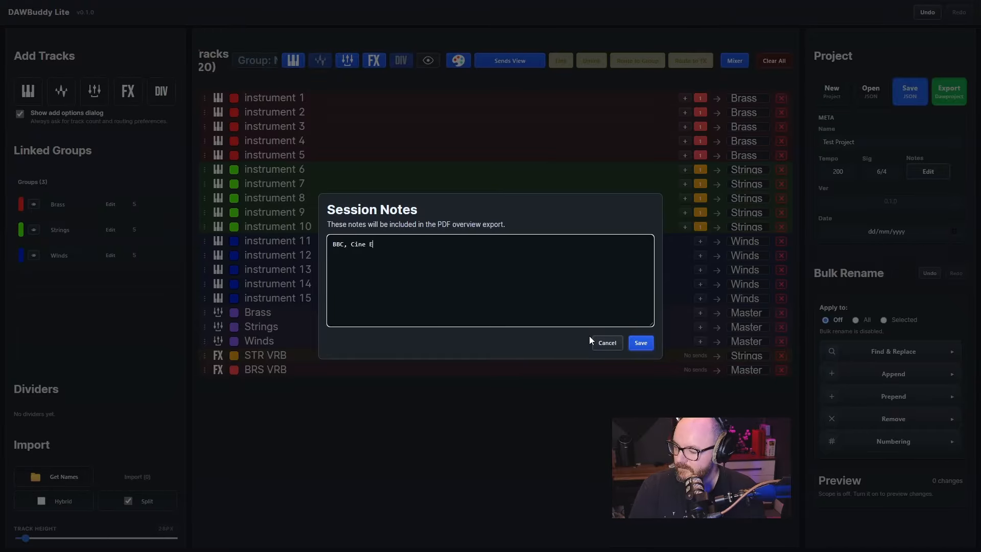
pyautogui.write('tc.. Kontakt 8')
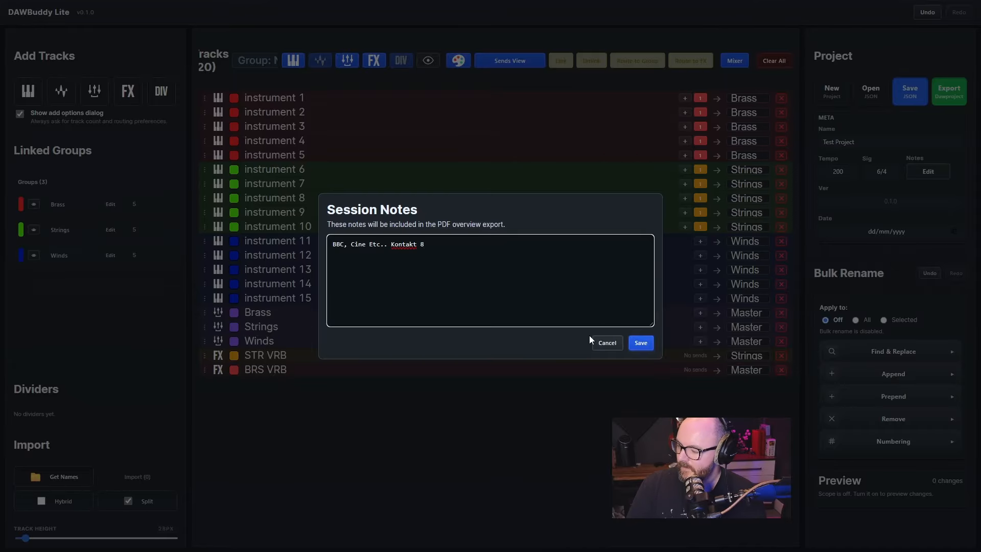
pyautogui.click(641, 343)
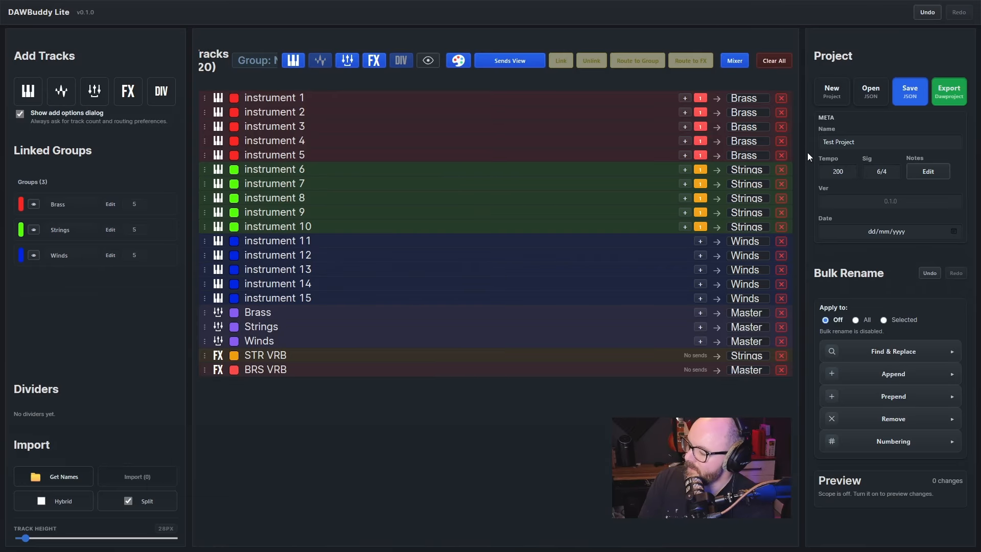
# Export the project as a Bitwig DAWproject and choose to save the download under a chosen name and location
pyautogui.click(951, 96)
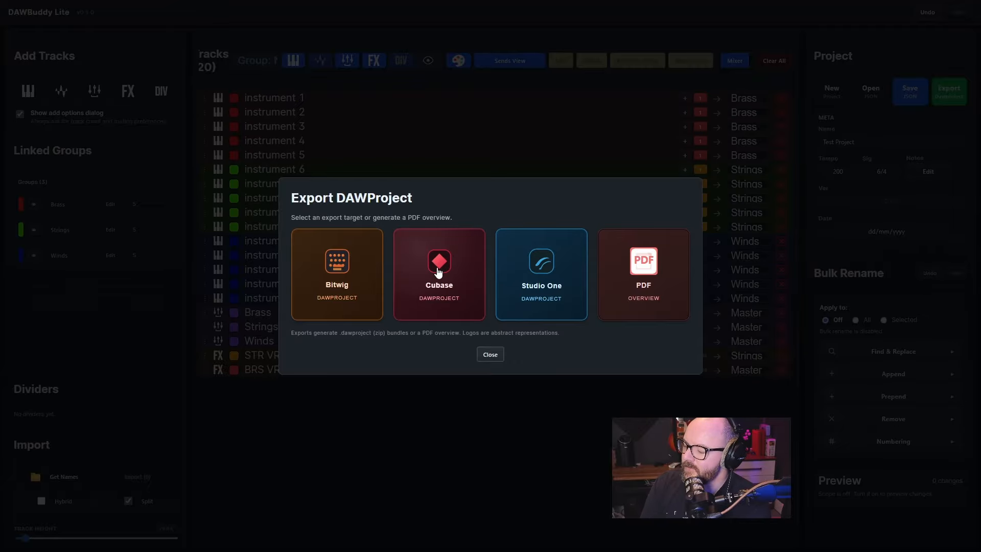
pyautogui.click(352, 265)
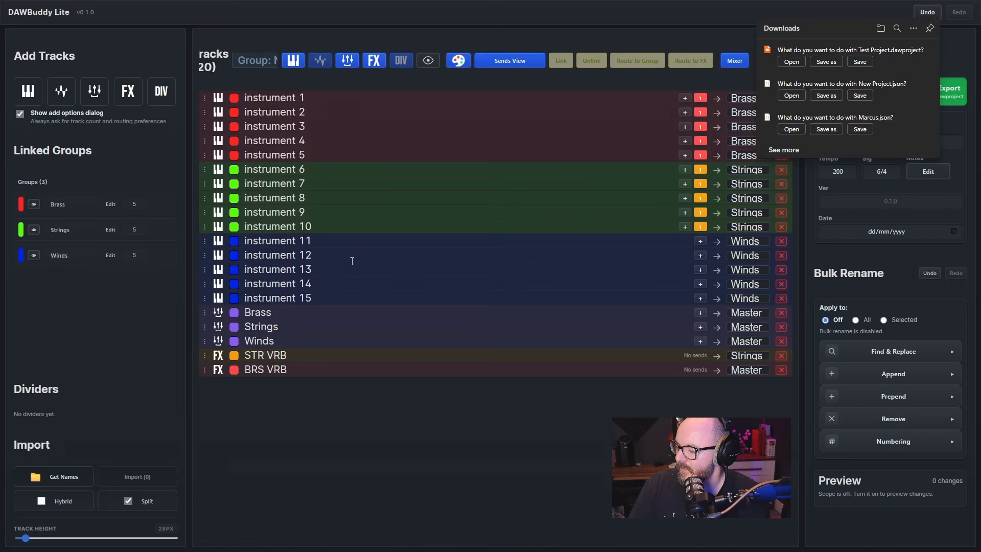
pyautogui.click(826, 62)
# Clear the old .dawproject files from the Desktop and save the export there as BT
pyautogui.write('BT')
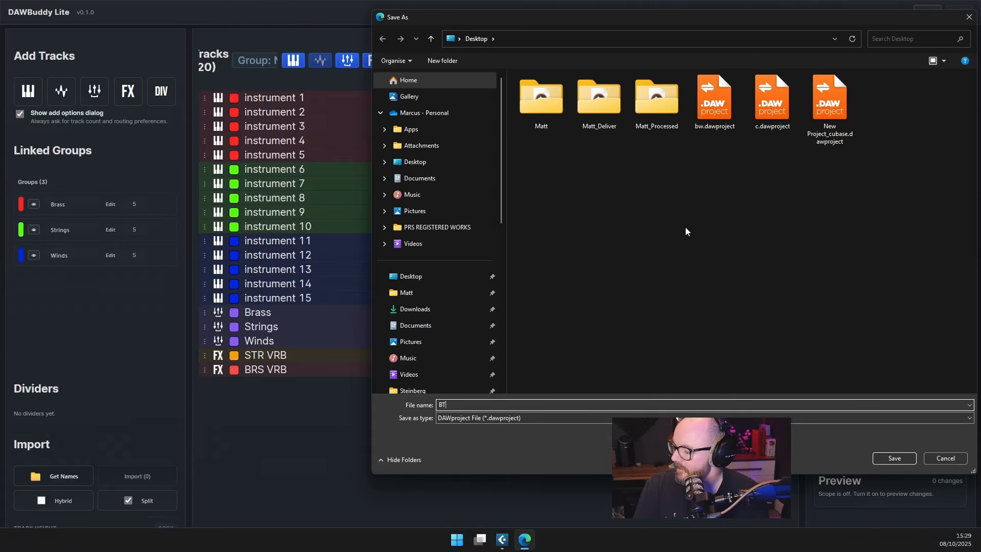
pyautogui.click(772, 107)
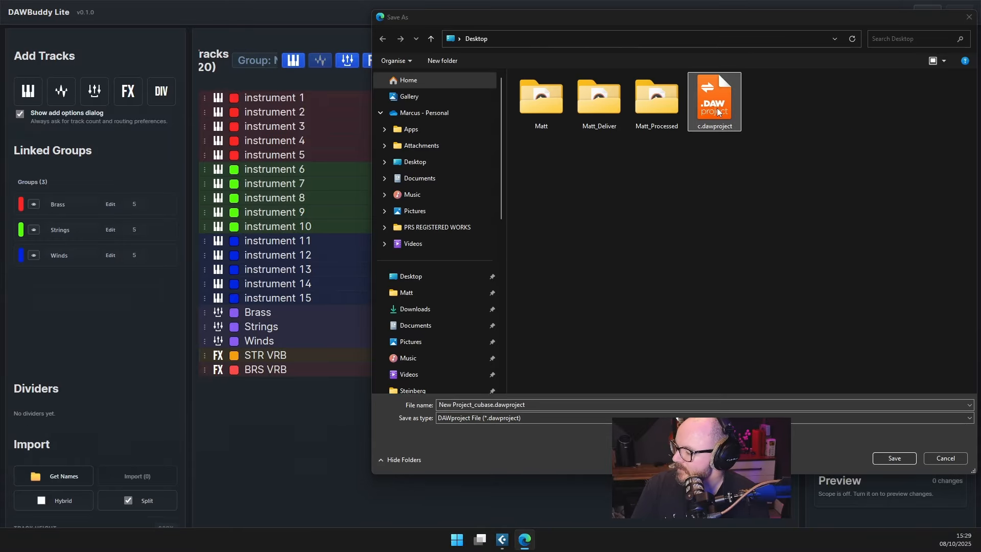
pyautogui.click(520, 404)
pyautogui.write('B')
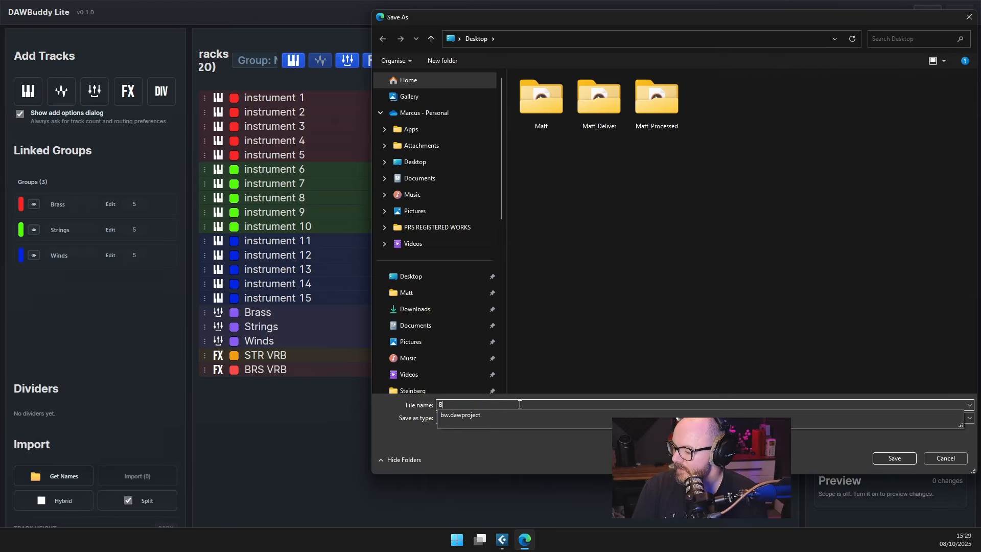
pyautogui.write('T')
pyautogui.press('Return')
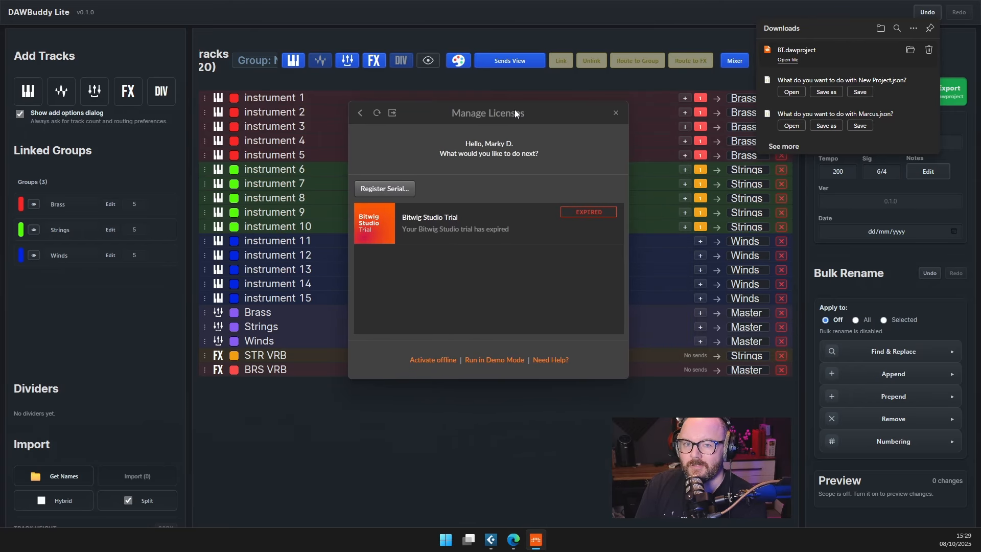
# Run Bitwig Studio in Demo Mode to load the BT project and review its instrument, group and FX tracks
pyautogui.click(489, 360)
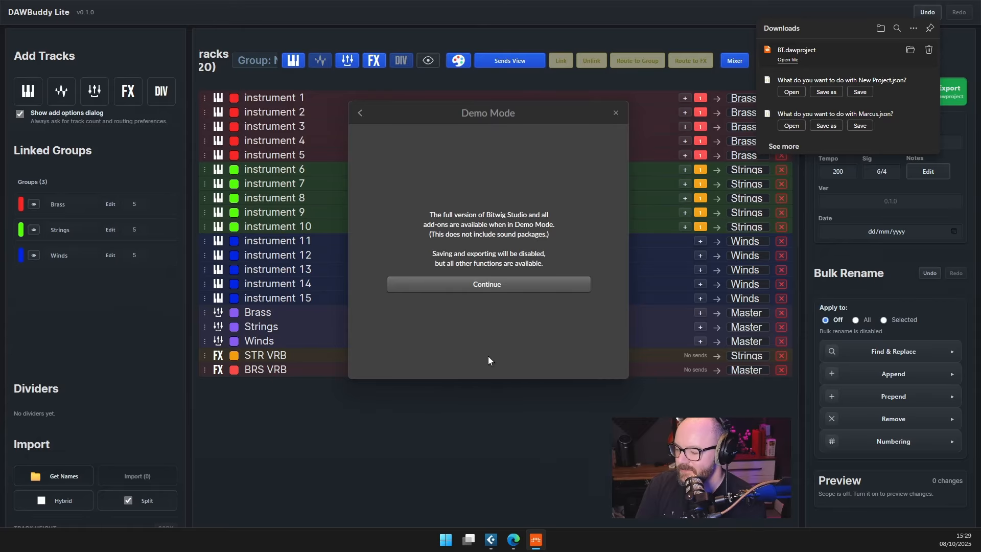
pyautogui.click(504, 284)
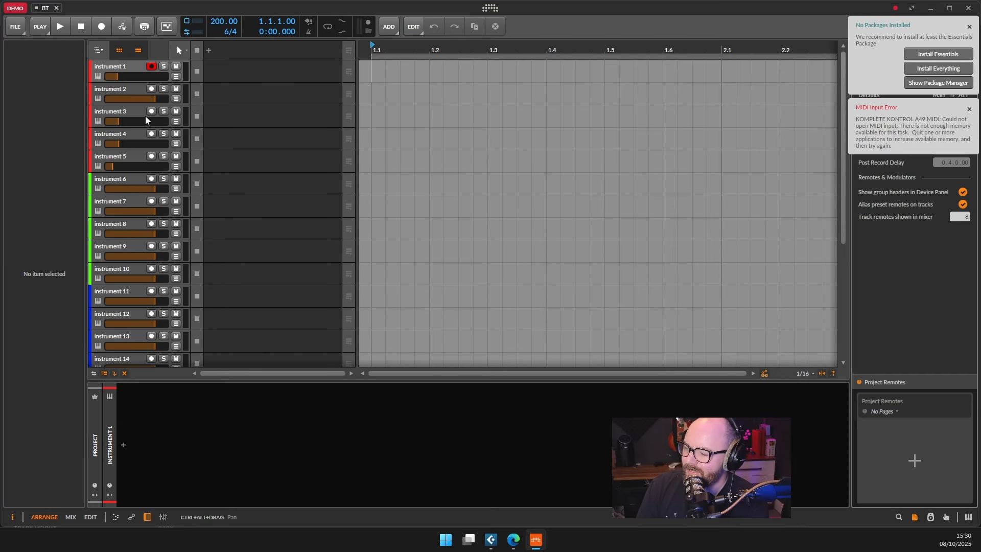
pyautogui.scroll(-4, 138, 120)
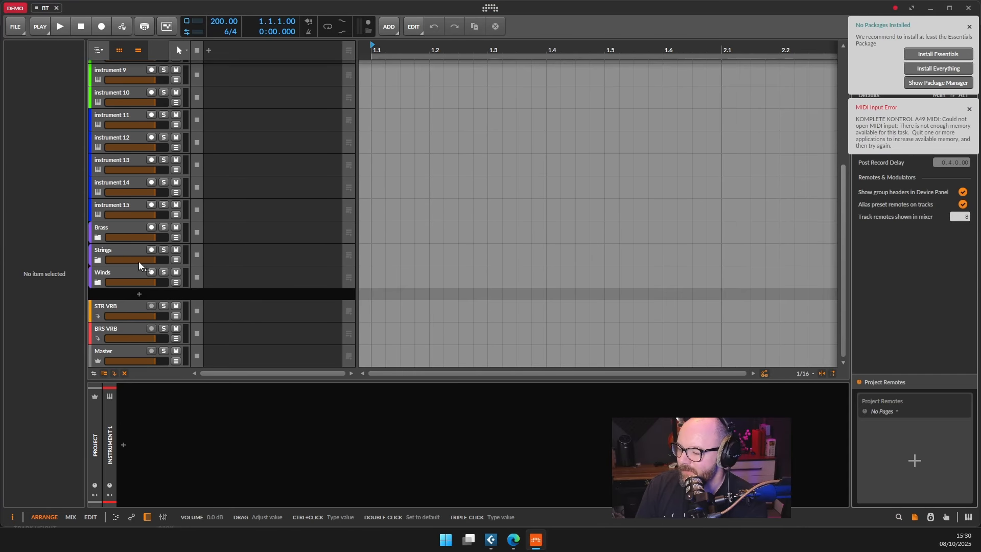
pyautogui.scroll(4, 138, 251)
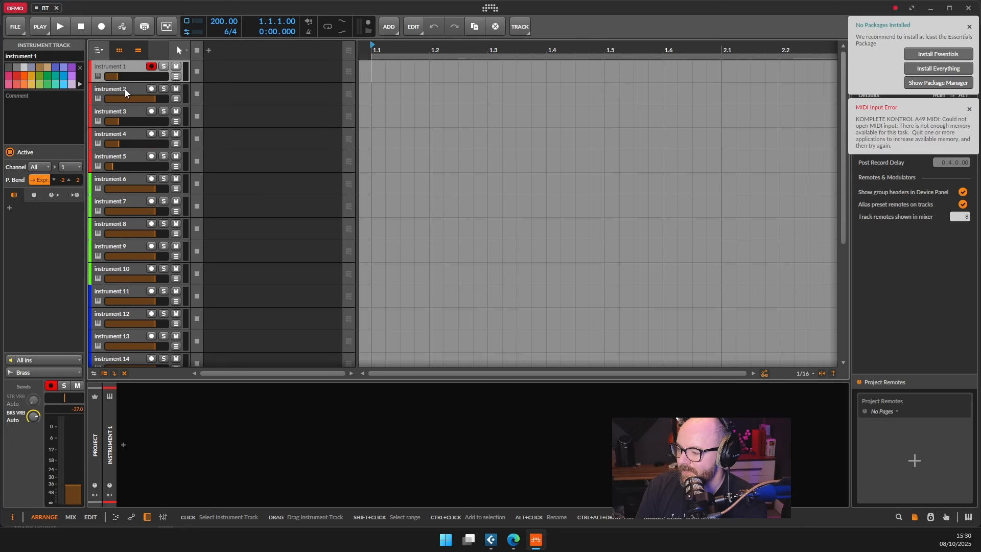
# Inspect the sends and output routing of instruments 2 and 3, and look over the group and FX tracks
pyautogui.click(125, 88)
pyautogui.click(125, 118)
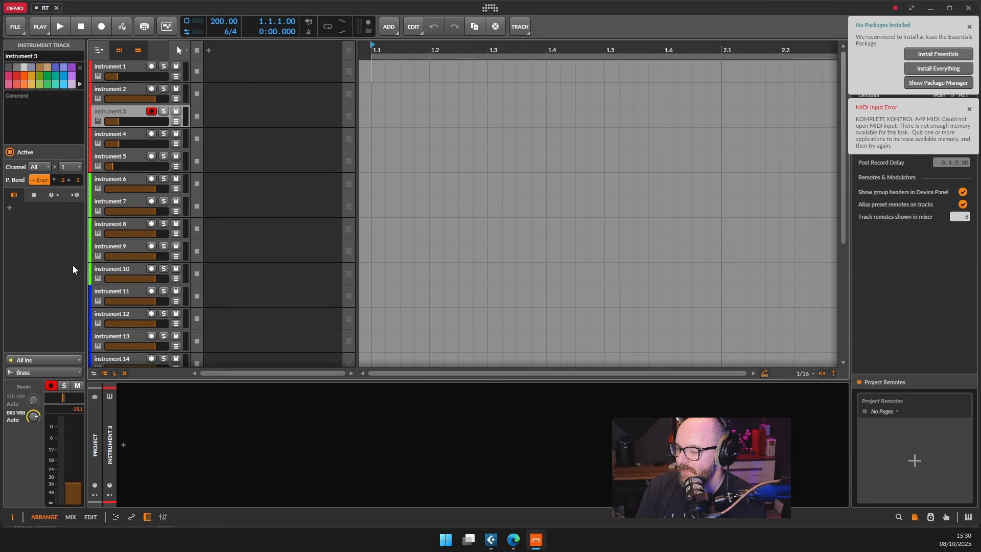
pyautogui.scroll(-5, 175, 273)
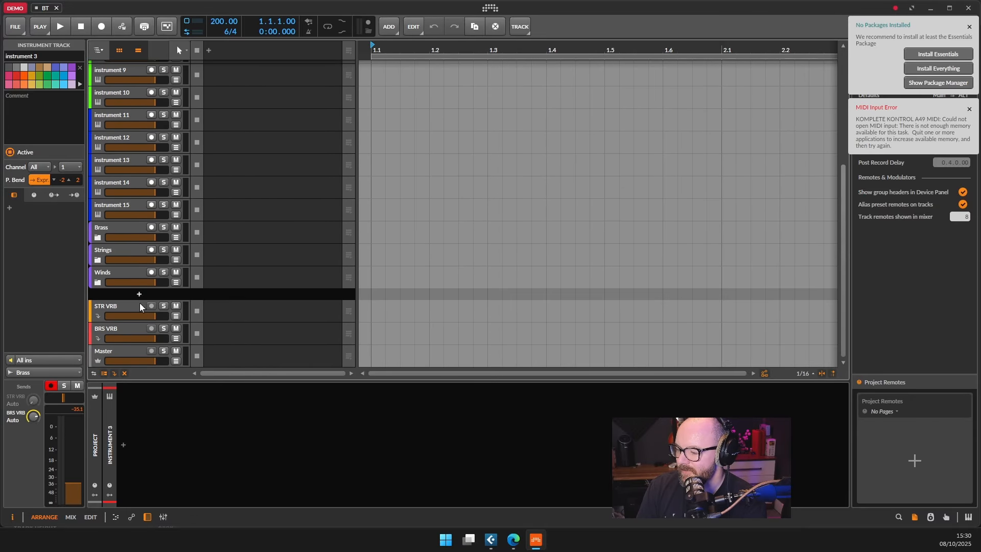
pyautogui.click(116, 307)
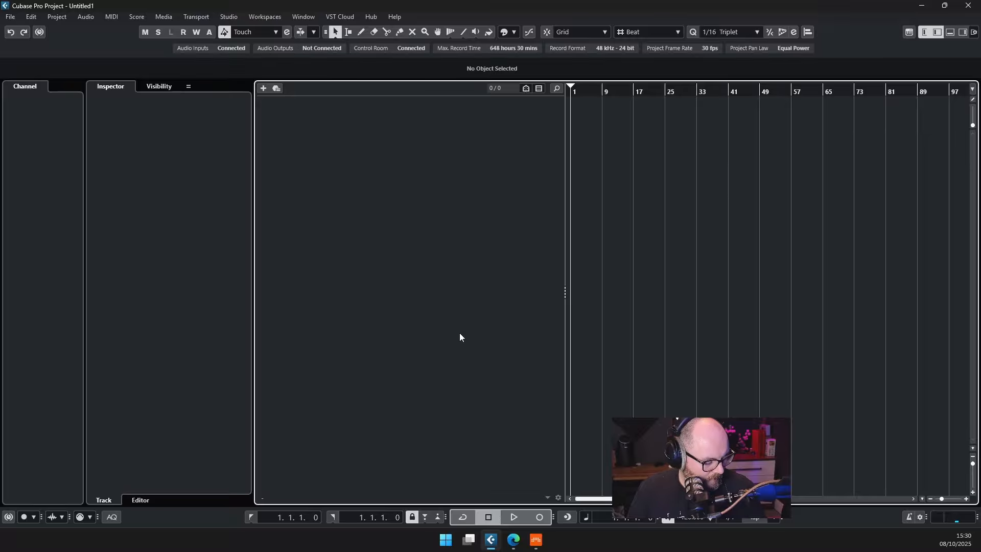
# In Cubase Pro, import BT.dawproject from the Desktop into the current project without creating a new one
pyautogui.hotkey('ctrl', 'n')
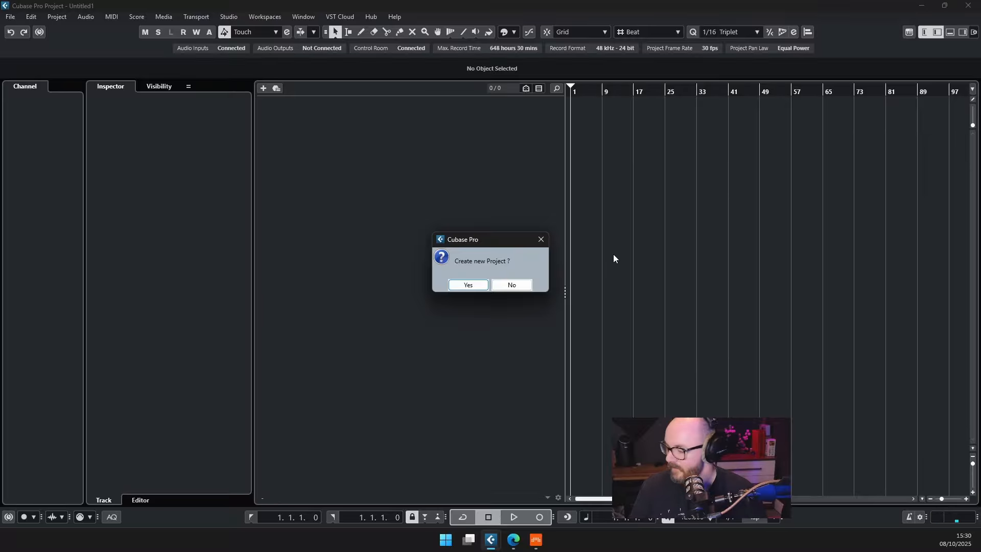
pyautogui.click(511, 285)
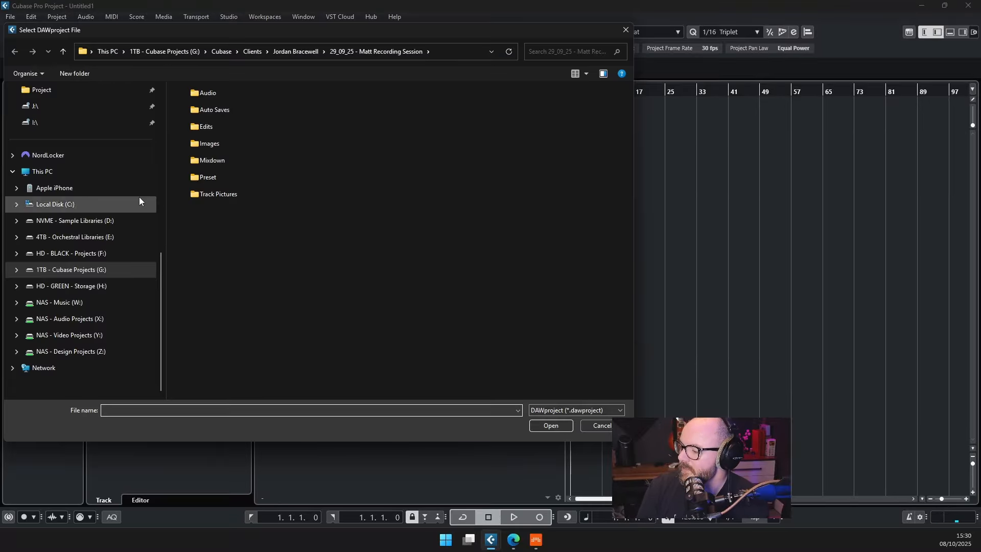
pyautogui.scroll(4, 82, 193)
pyautogui.click(76, 154)
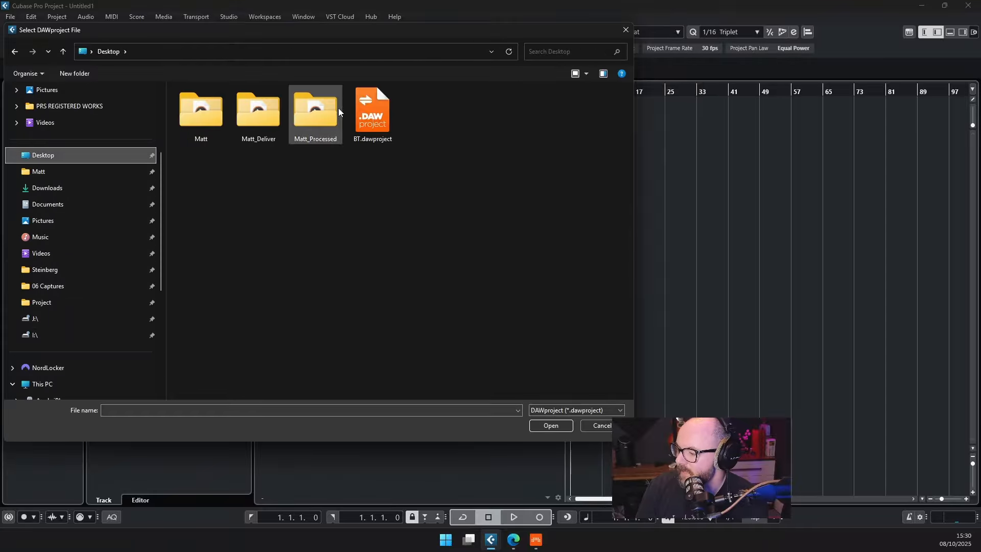
pyautogui.doubleClick(368, 110)
pyautogui.scroll(-5, 385, 291)
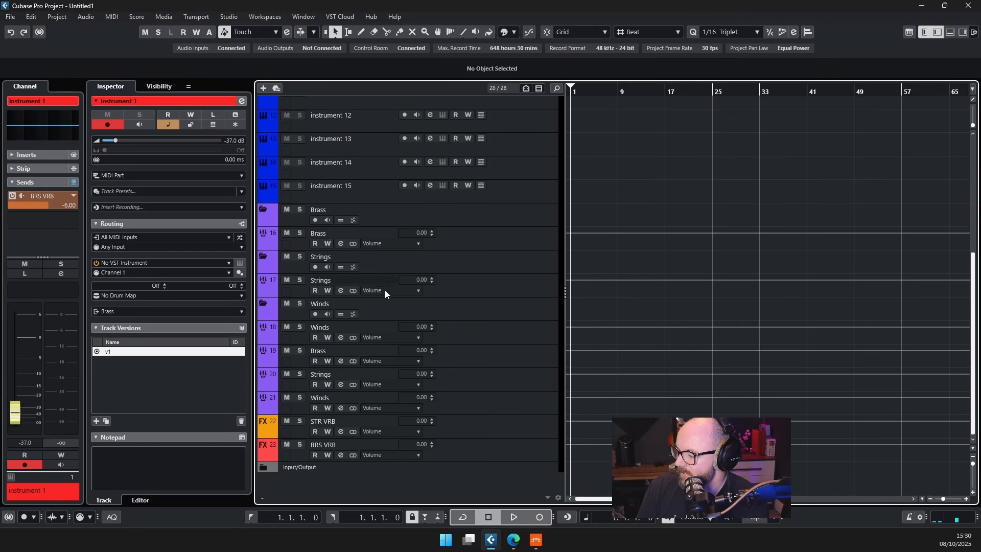
# Inspect the imported Brass, Strings and Winds folder tracks and the instrument tracks above them
pyautogui.click(321, 214)
pyautogui.click(381, 264)
pyautogui.click(372, 307)
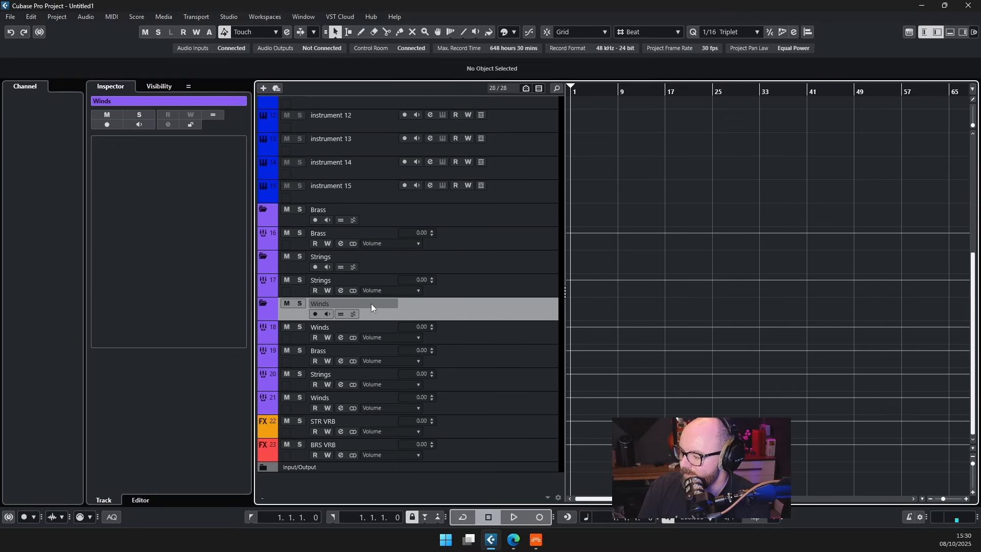
pyautogui.scroll(5, 403, 297)
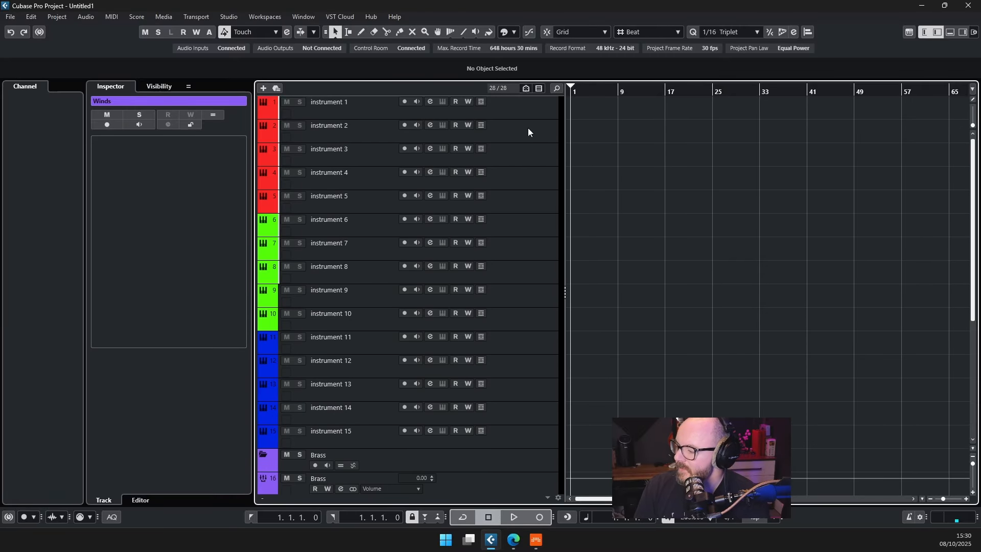
# Select every imported track from instrument 1 through the Input/Output folder and remove them from the project
pyautogui.click(542, 114)
pyautogui.scroll(-5, 499, 167)
pyautogui.keyDown('shift'); pyautogui.click(482, 468); pyautogui.keyUp('shift')
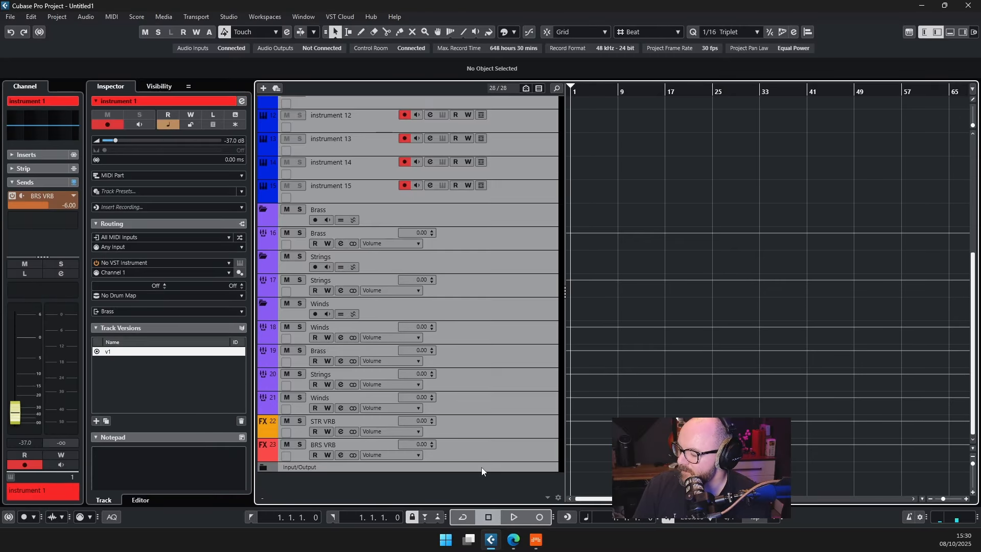
pyautogui.rightClick(485, 246)
pyautogui.click(556, 291)
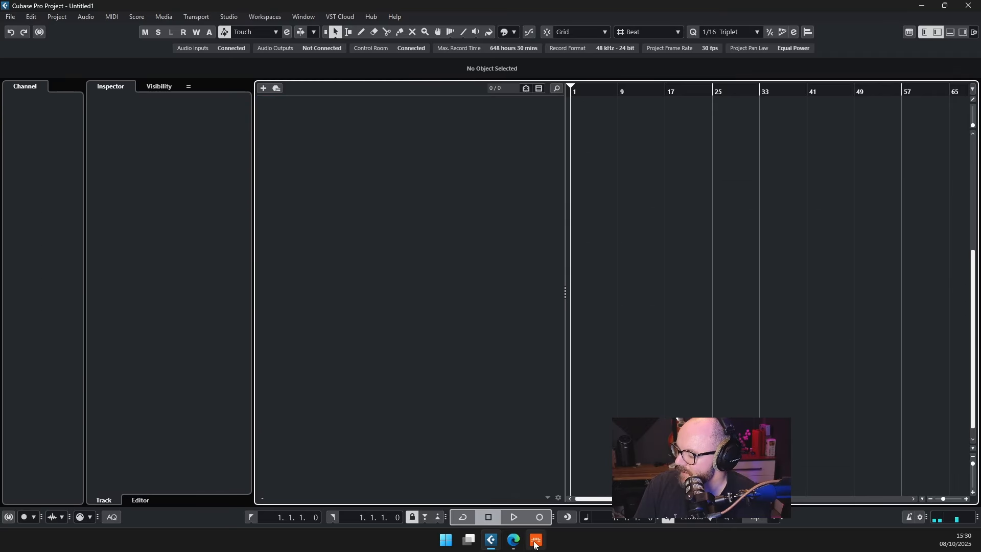
# Switch to DAWBuddy Lite, export the project as a Cubase DAWproject and save it to the Desktop as CB
pyautogui.moveTo(513, 547)
pyautogui.click(513, 488)
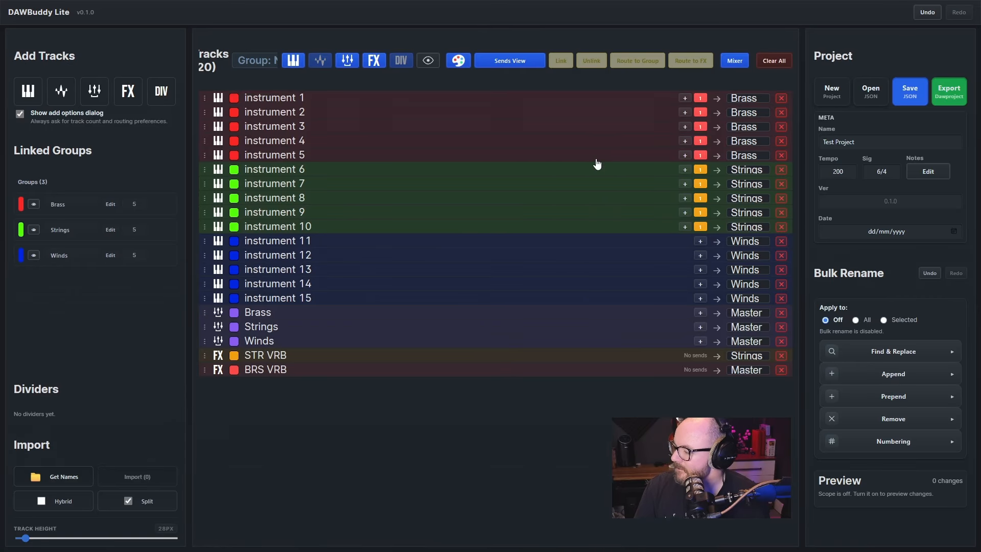
pyautogui.click(949, 91)
pyautogui.click(440, 271)
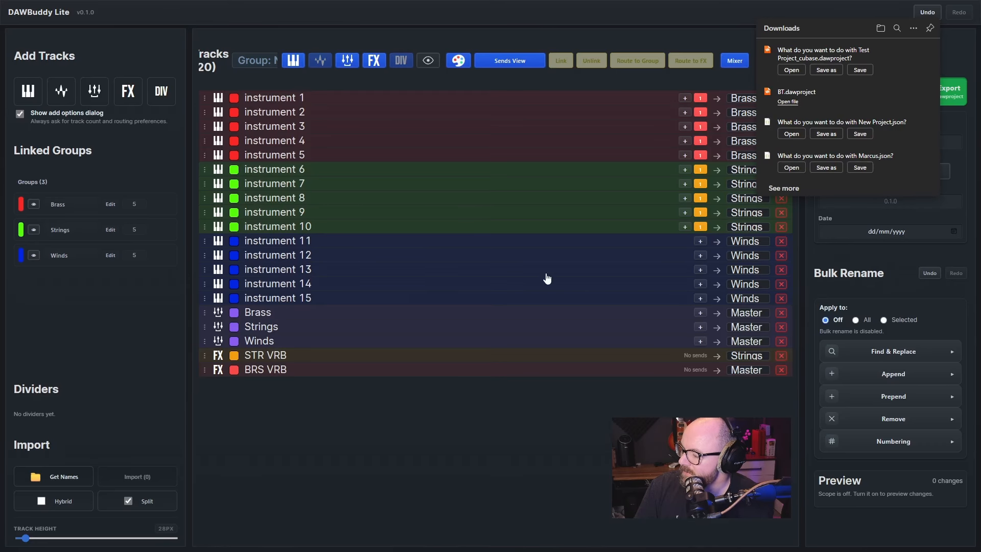
pyautogui.click(824, 70)
pyautogui.write('CB')
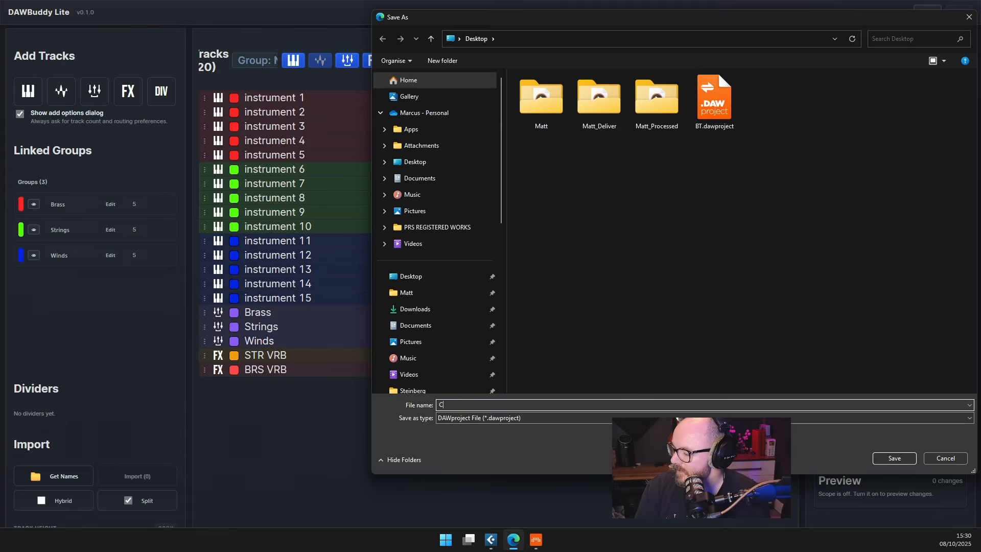
pyautogui.press('Return')
# Switch to Cubase Pro and import CB.dawproject into the current project without creating a new one
pyautogui.click(490, 540)
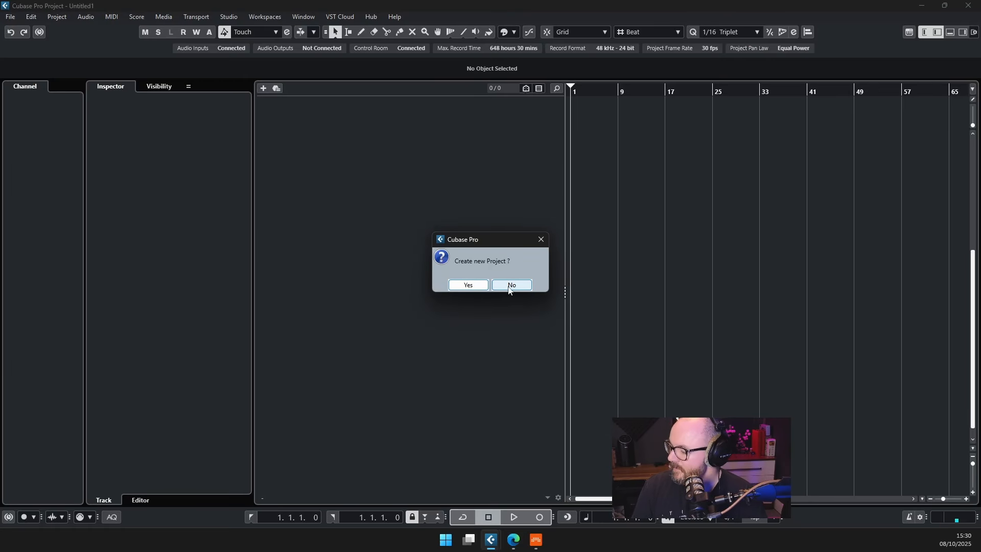
pyautogui.click(508, 285)
pyautogui.click(431, 125)
pyautogui.doubleClick(431, 125)
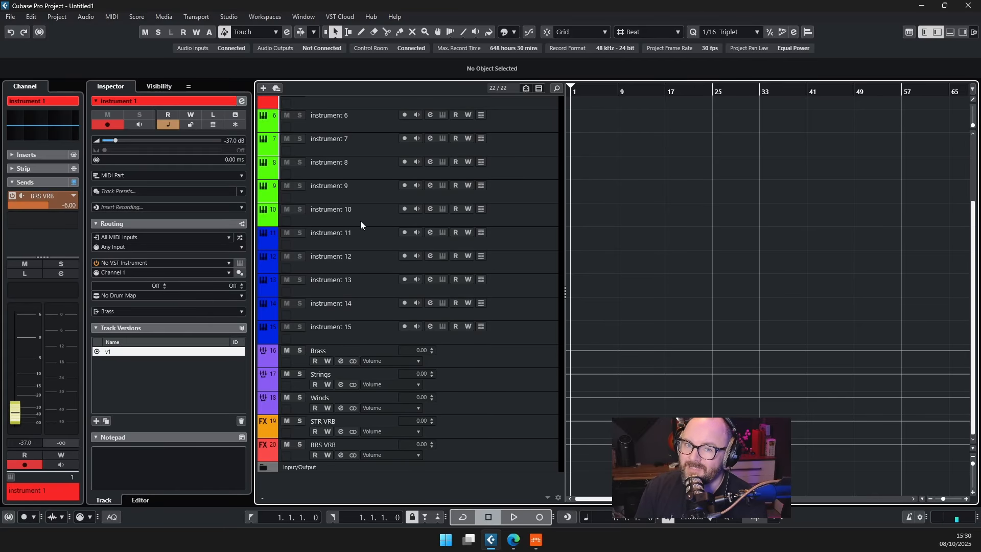
# Compare the volume levels and BRS VRB sends of the red instrument tracks 1 to 4
pyautogui.scroll(3, 371, 109)
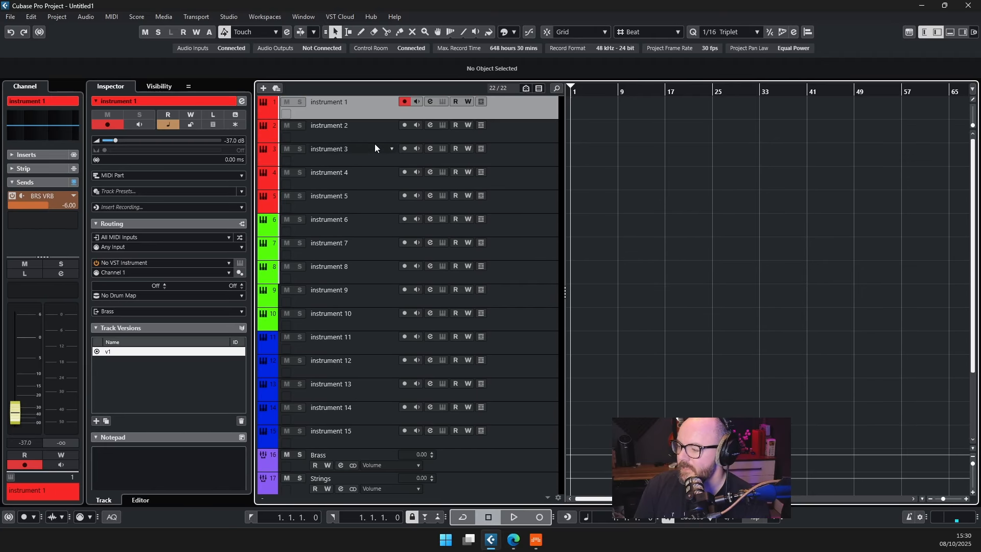
pyautogui.press('Down')
pyautogui.press('Down')
pyautogui.press('Down')
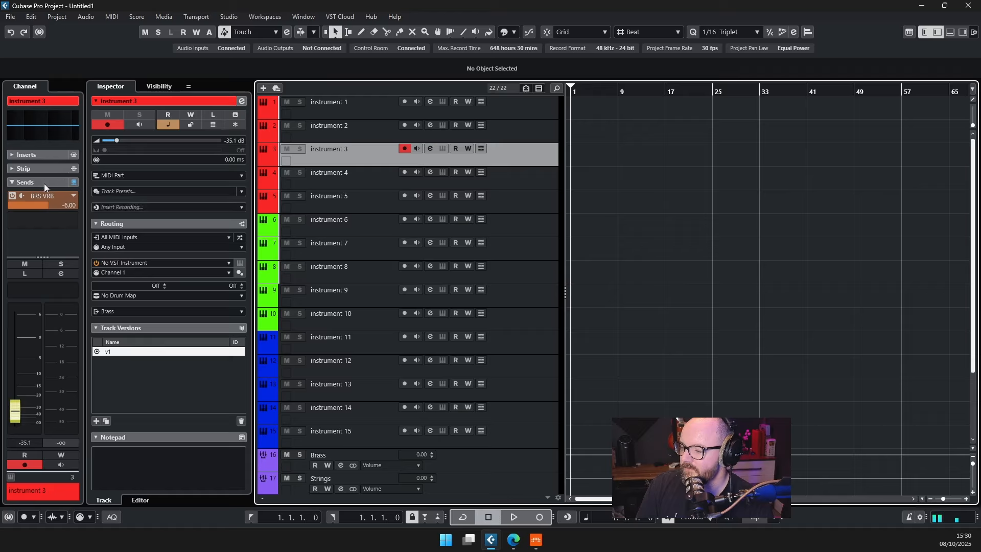
pyautogui.press('Up')
pyautogui.press('Up')
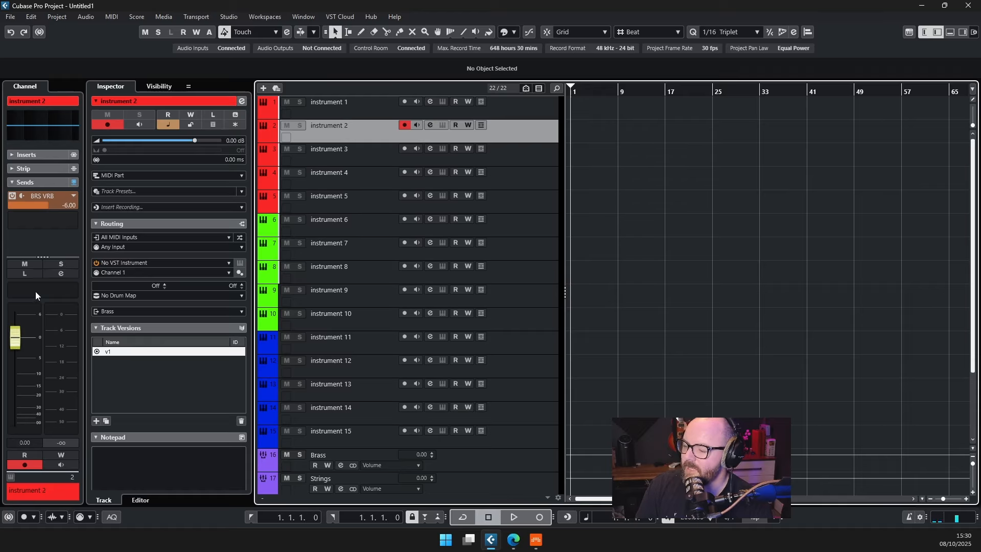
pyautogui.press('Down')
pyautogui.press('Down')
pyautogui.press('Up')
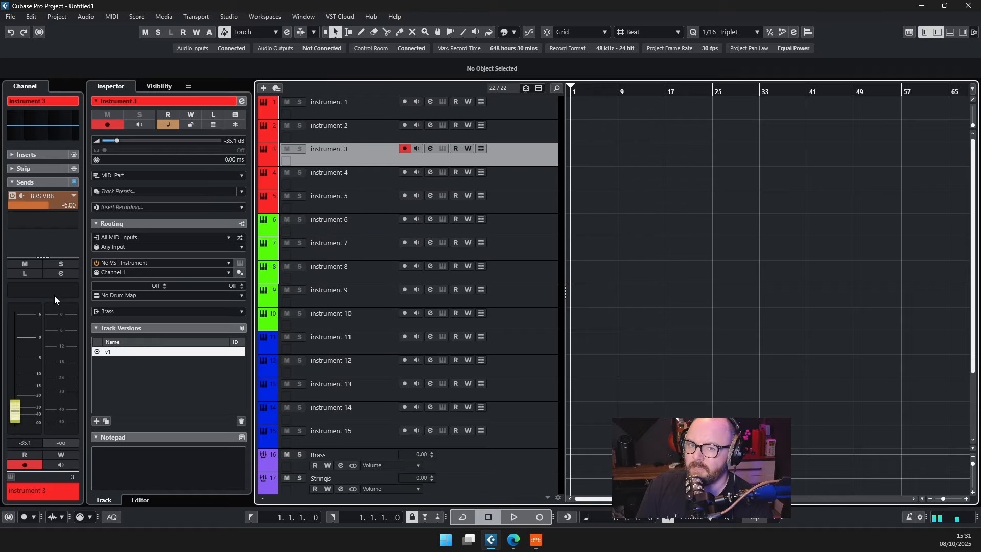
pyautogui.press('Down')
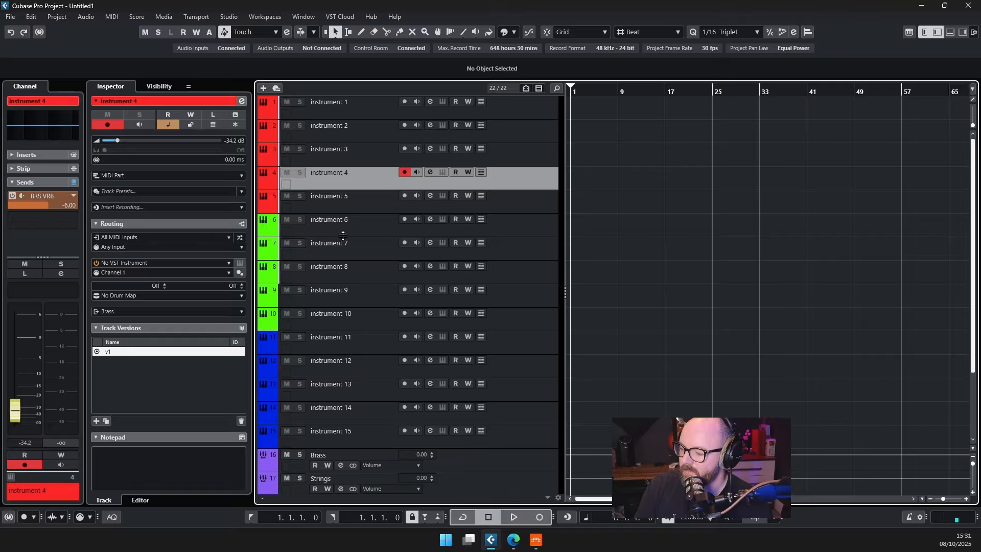
# Check the send and output routing of the green instrument tracks, and review the group and FX tracks
pyautogui.press('Down')
pyautogui.press('Down')
pyautogui.press('Down')
pyautogui.press('Down')
pyautogui.press('Down')
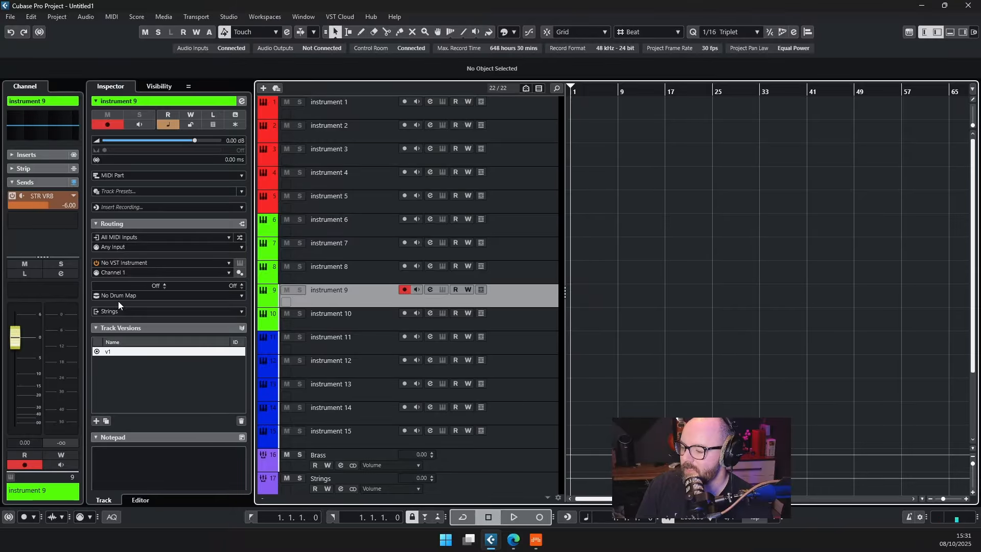
pyautogui.scroll(-3, 286, 325)
pyautogui.click(373, 363)
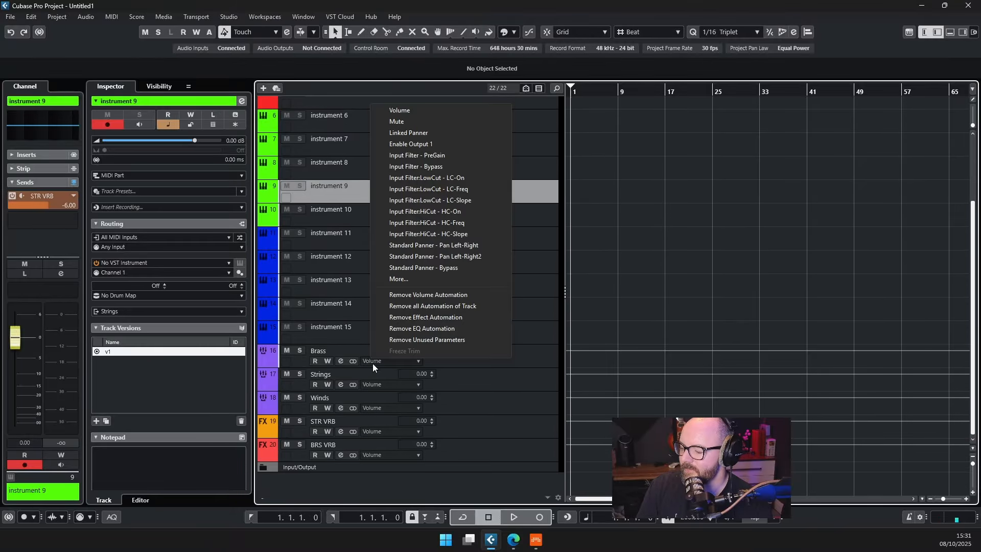
pyautogui.click(376, 408)
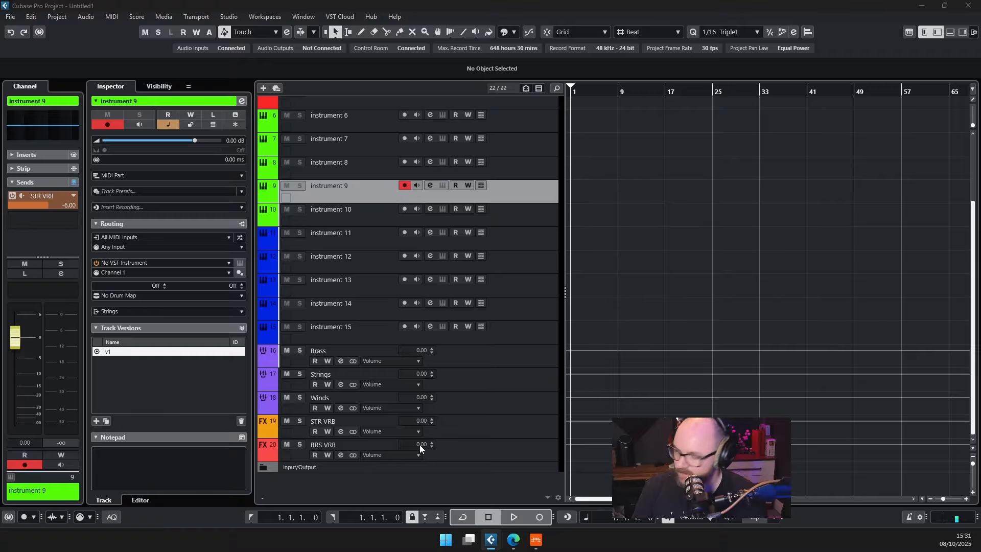
# Return to DAWBuddy Lite, change the track list to Mix View and open the Mixer Console
pyautogui.hotkey('alt', 'Tab')
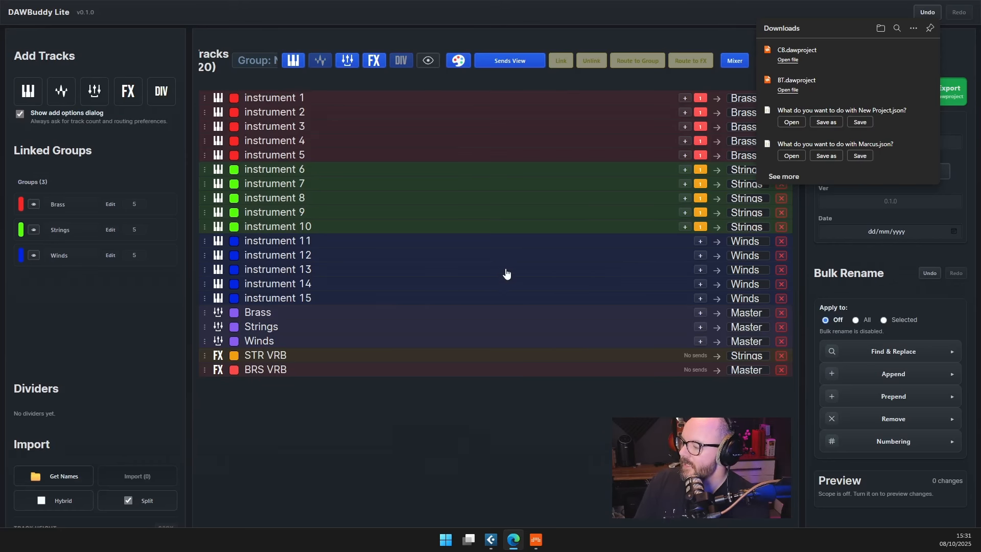
pyautogui.click(708, 37)
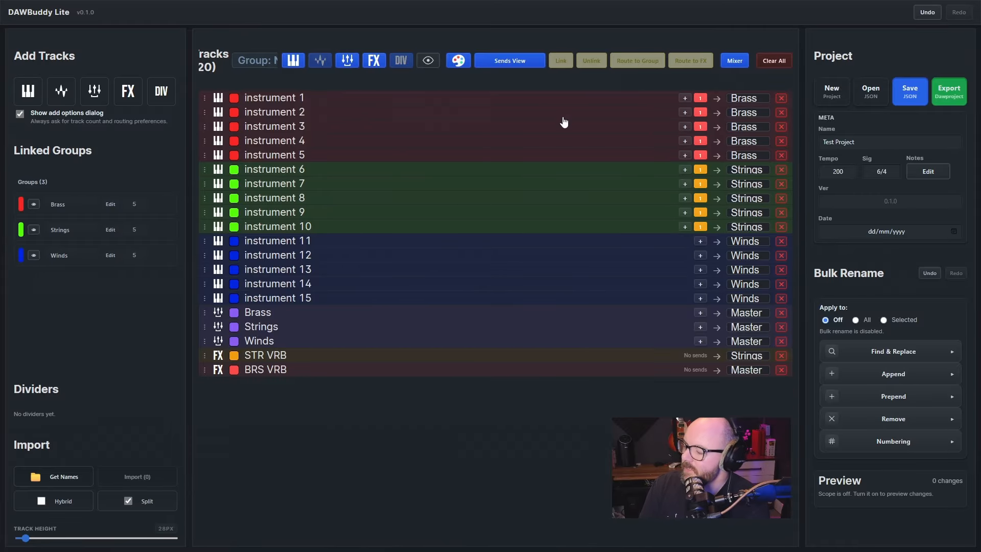
pyautogui.click(521, 61)
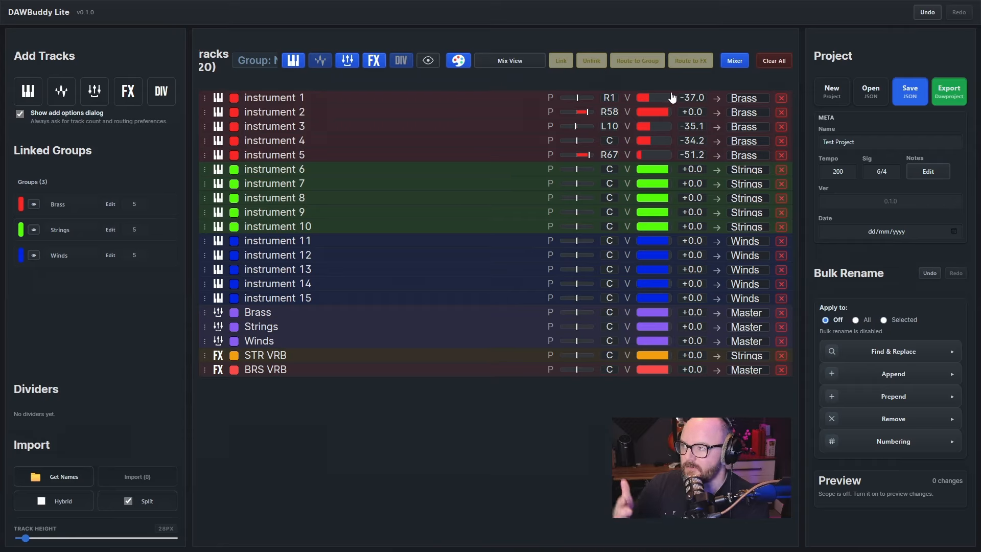
pyautogui.click(733, 60)
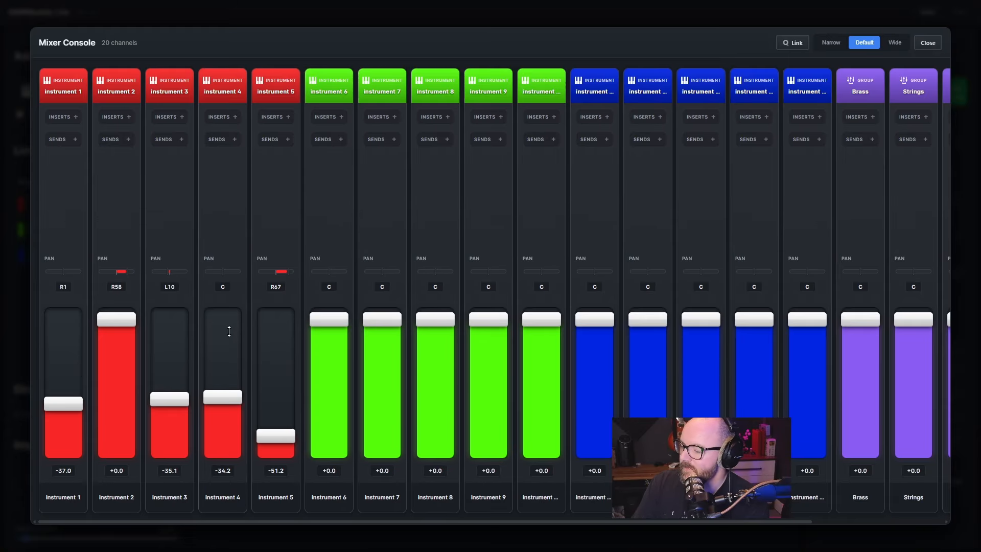
# Set the volume faders of instruments 1 to 5 to about -24.2, -16.1, -7.1, -19.6 and -17.0
pyautogui.moveTo(124, 323); pyautogui.dragTo(170, 335)
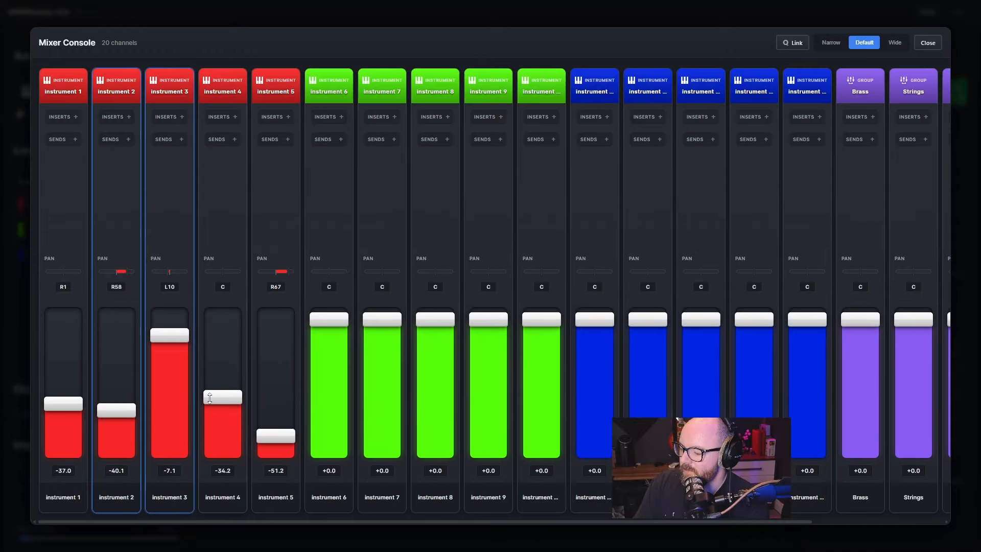
pyautogui.moveTo(223, 396); pyautogui.dragTo(227, 366)
pyautogui.moveTo(276, 436); pyautogui.dragTo(292, 364)
pyautogui.moveTo(126, 410); pyautogui.dragTo(126, 358)
pyautogui.moveTo(51, 401); pyautogui.dragTo(53, 374)
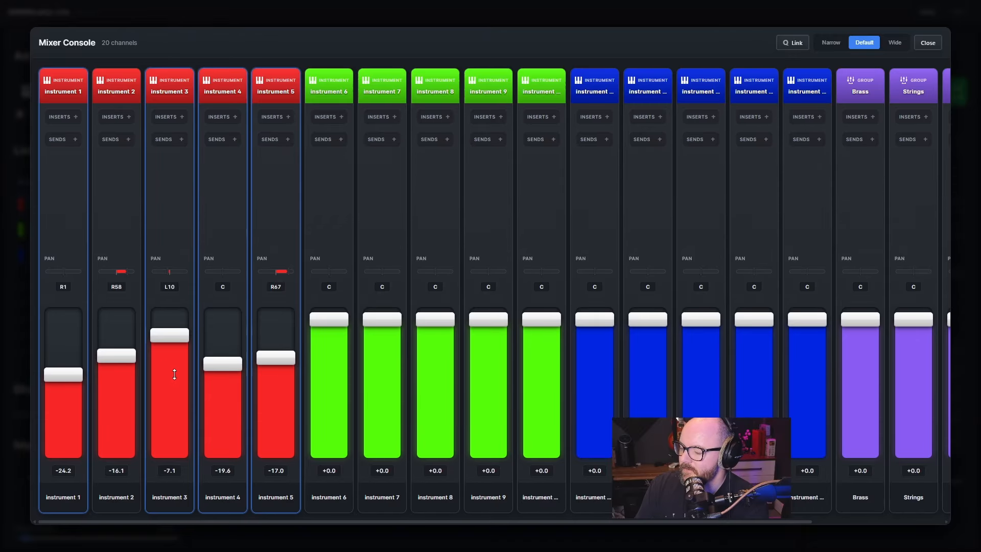
# Pan instrument 6 to about L41, instrument 7 to about R31 and instrument 8 to about L7
pyautogui.click(331, 218)
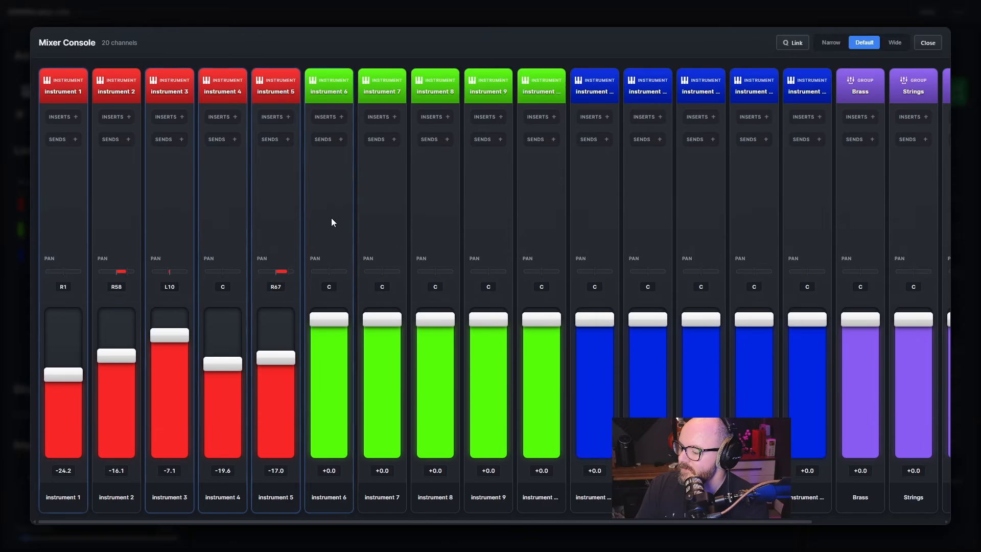
pyautogui.click(379, 213)
pyautogui.click(436, 214)
pyautogui.moveTo(333, 275); pyautogui.dragTo(426, 272)
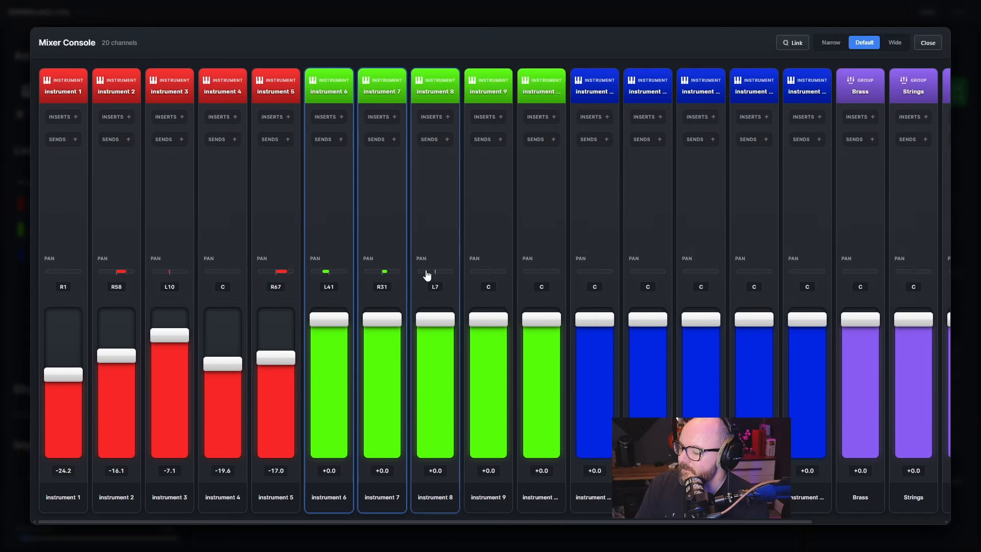
# Select the first blue instrument channel and set the mixer's channel width to Narrow after trying Wide and Default
pyautogui.click(490, 245)
pyautogui.click(544, 210)
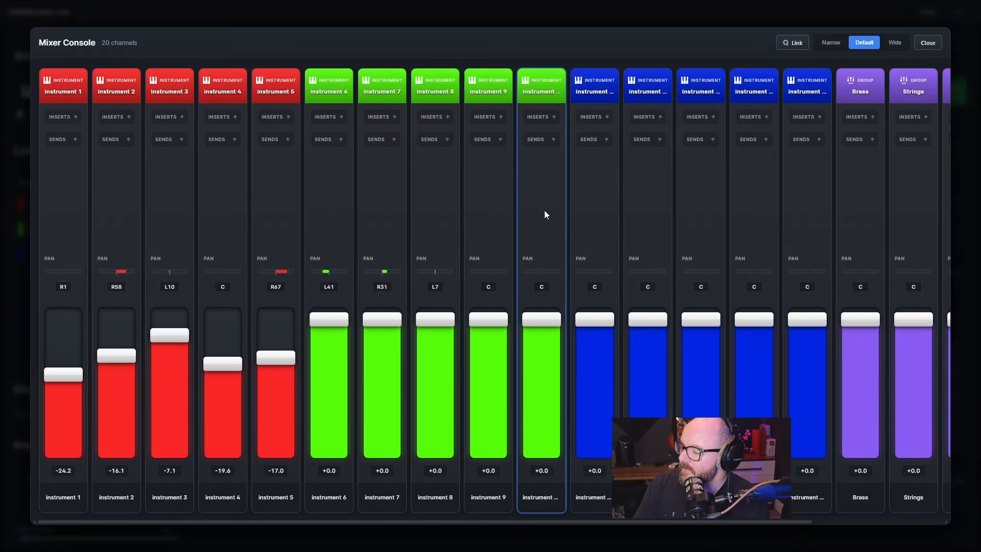
pyautogui.click(604, 192)
pyautogui.click(899, 41)
pyautogui.click(865, 44)
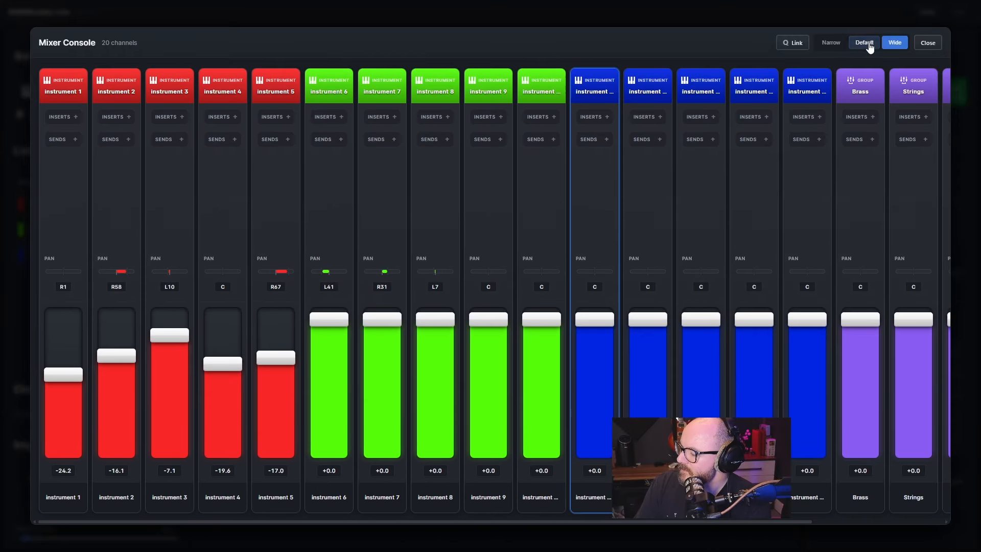
pyautogui.click(831, 43)
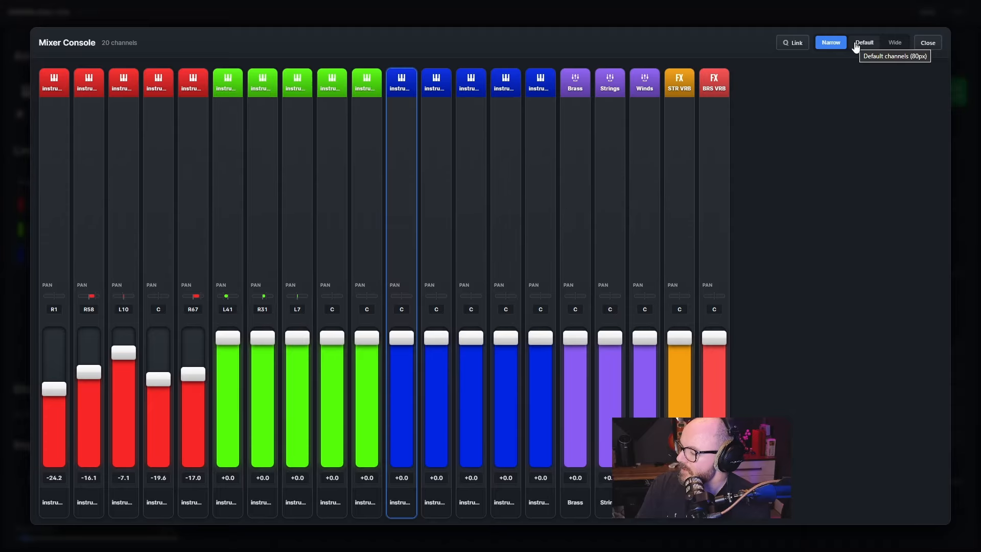
# Set the mixer channel width to Default, and expand and collapse the channels' insert slots
pyautogui.click(864, 44)
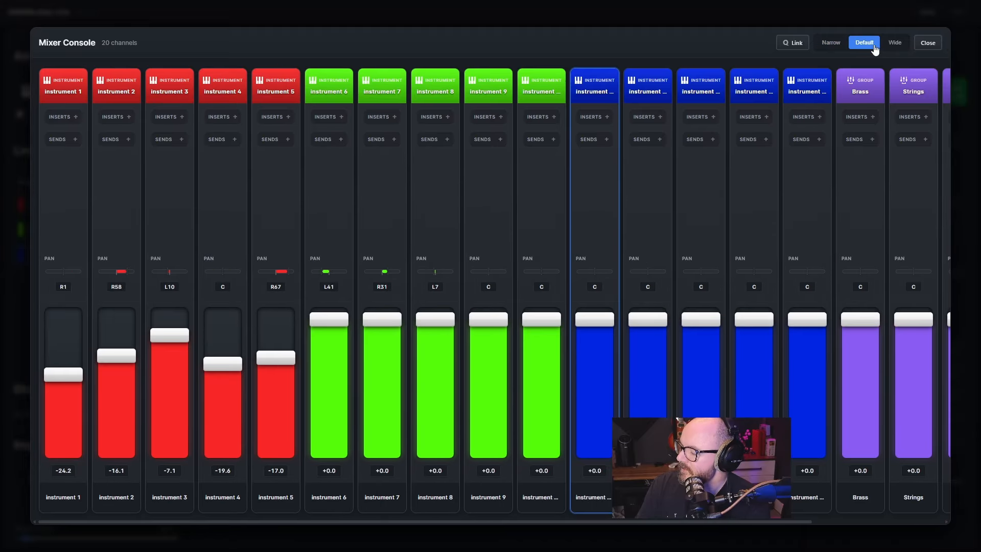
pyautogui.click(499, 120)
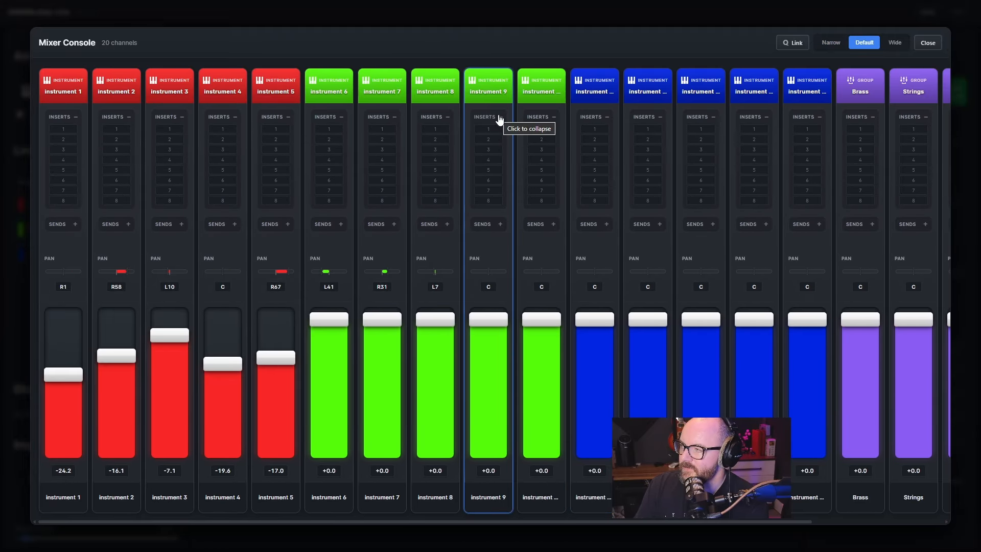
pyautogui.click(499, 118)
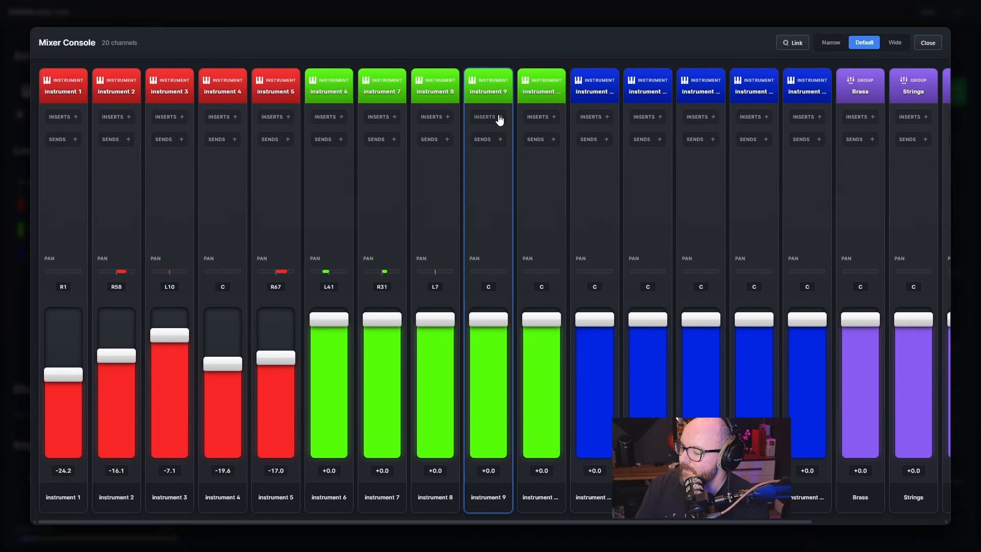
# View the sends and inserts sections across the channels, leaving both collapsed
pyautogui.click(491, 141)
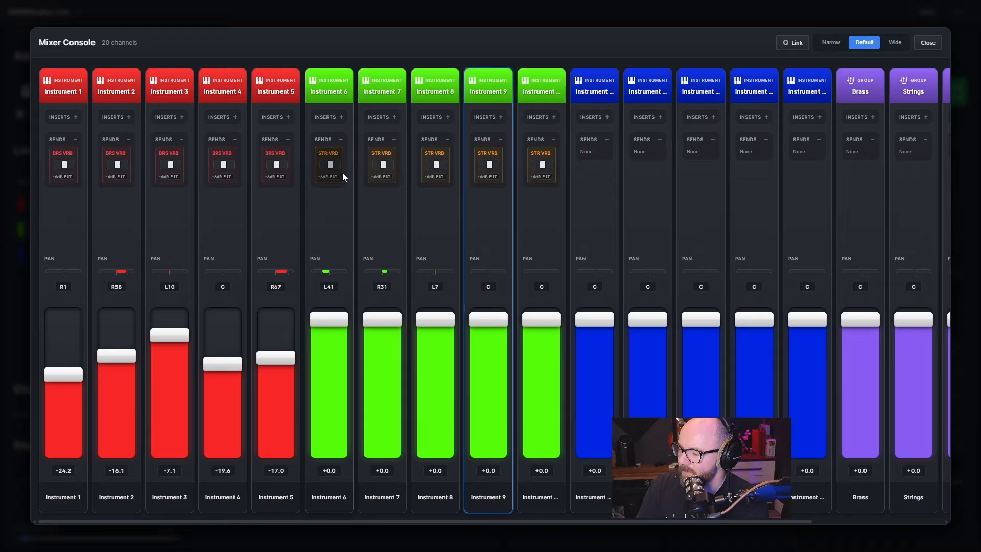
pyautogui.click(235, 119)
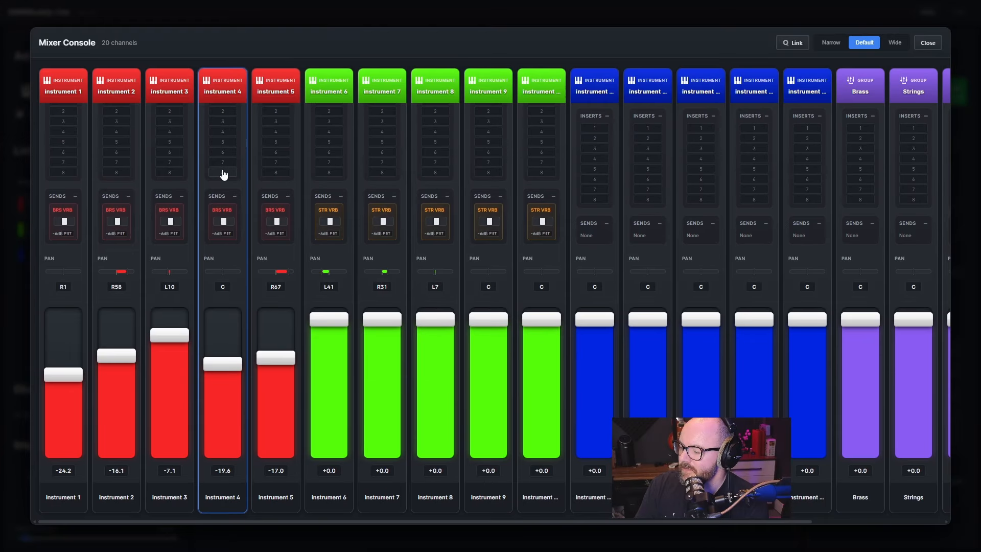
pyautogui.click(233, 117)
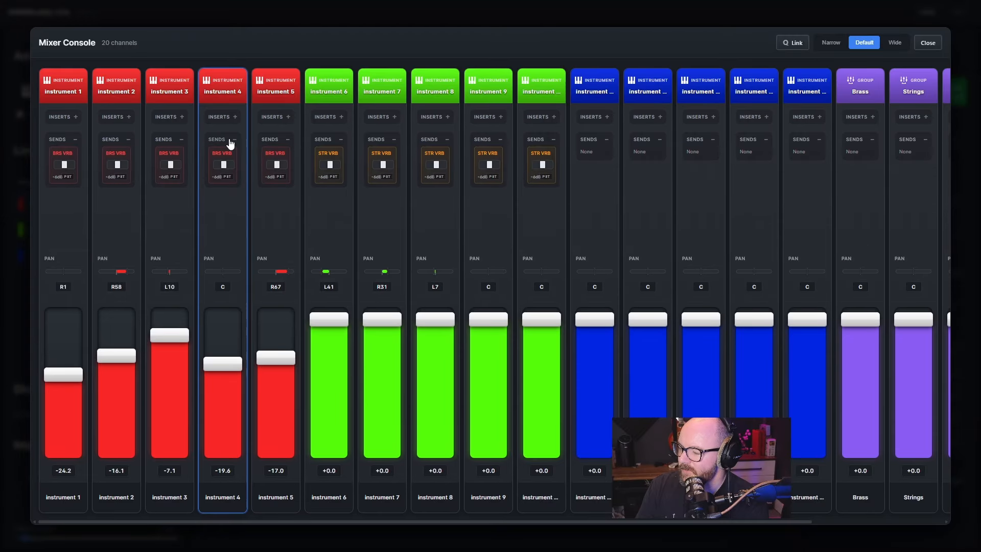
pyautogui.click(233, 141)
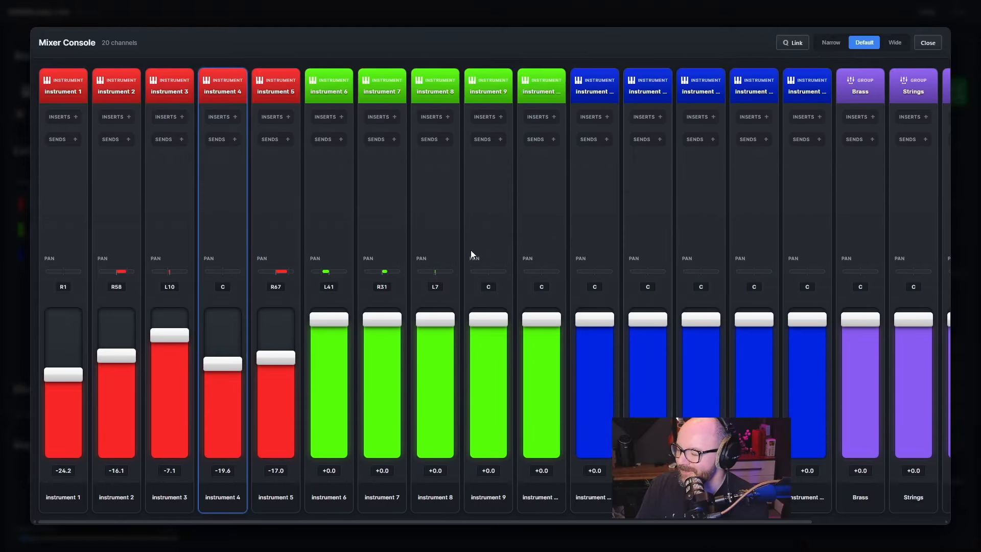
# Set the volume faders of instruments 6 to 10 to about -18.7, -37.0, -17.7, -9.4 and -27.7
pyautogui.moveTo(331, 318); pyautogui.dragTo(382, 403)
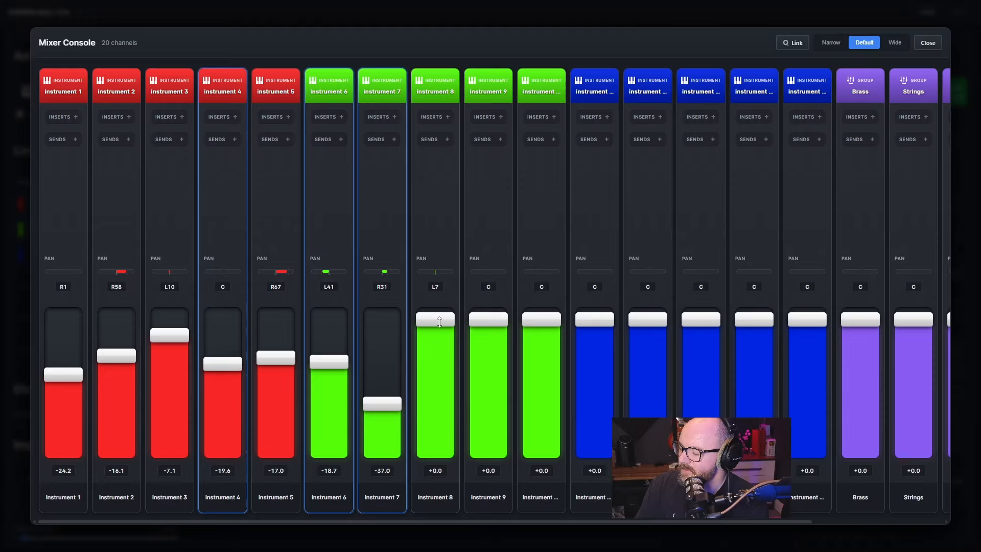
pyautogui.moveTo(435, 319); pyautogui.dragTo(434, 371)
pyautogui.moveTo(489, 320); pyautogui.dragTo(487, 353)
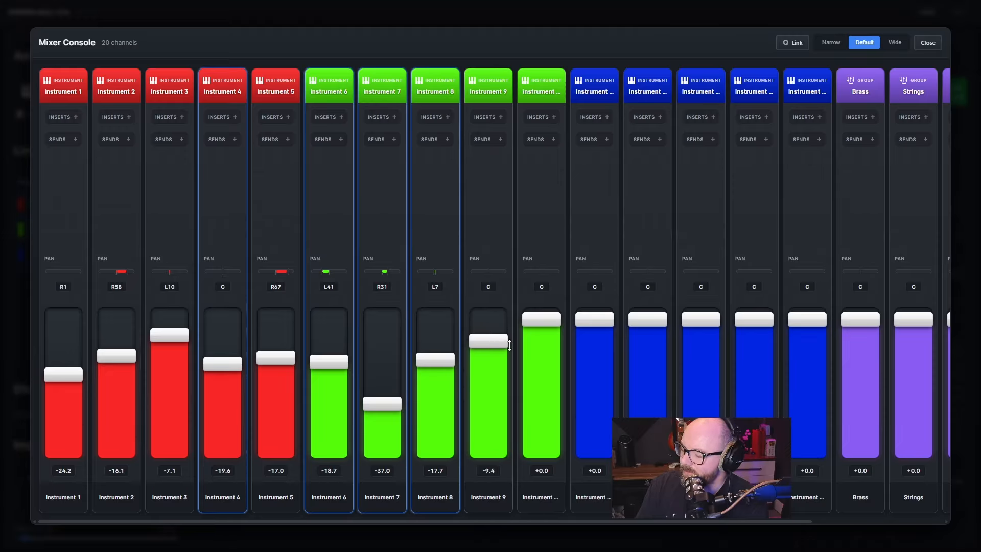
pyautogui.moveTo(541, 320); pyautogui.dragTo(527, 384)
# Pan instrument 8 to about L34, instrument 9 to about R52 and instrument 10 to about R28
pyautogui.moveTo(470, 273); pyautogui.dragTo(547, 272)
pyautogui.click(545, 272)
pyautogui.moveTo(436, 273); pyautogui.dragTo(429, 273)
pyautogui.click(550, 235)
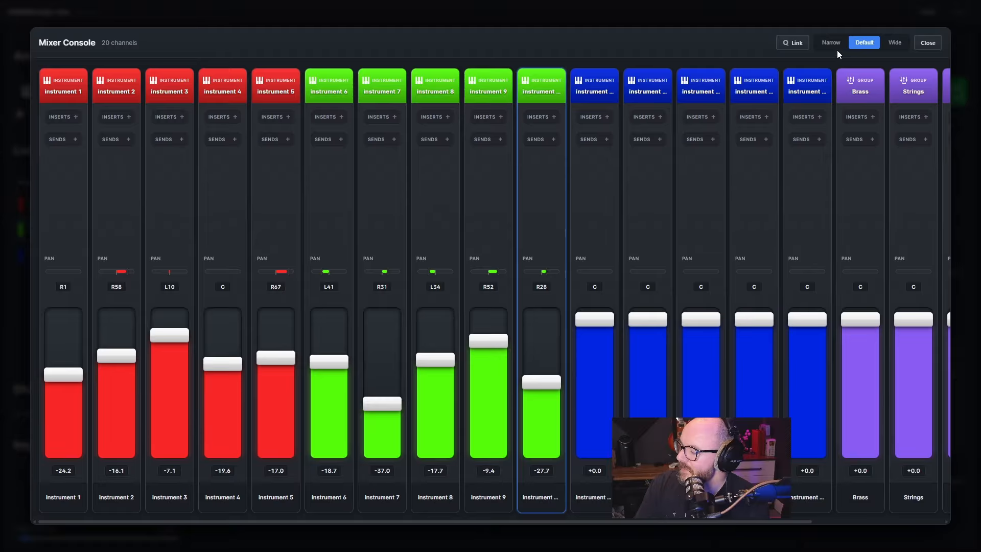
# Turn on Link and shift the linked green channels together, bringing instrument 8 to about -19.4 volume and L31 pan
pyautogui.click(797, 44)
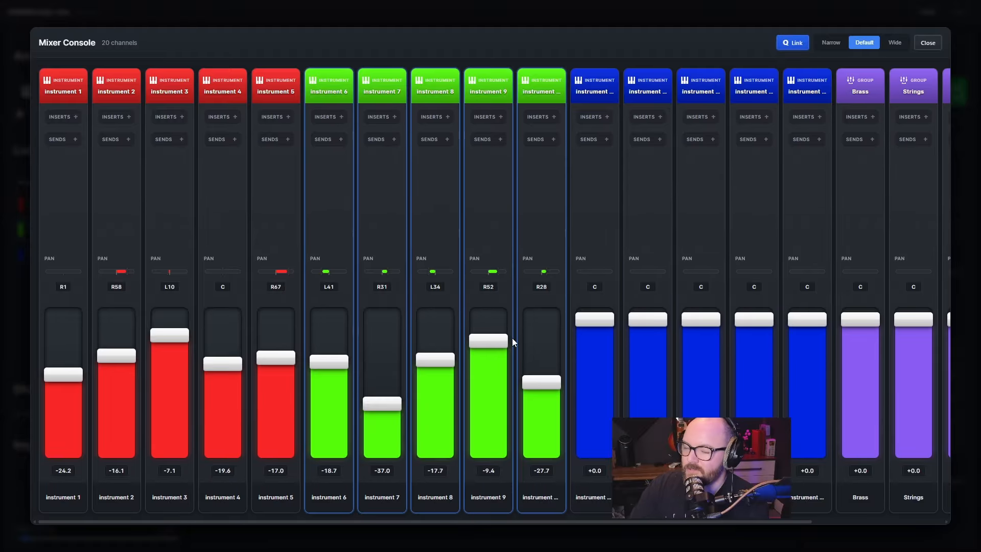
pyautogui.moveTo(498, 341)
pyautogui.mouseDown()
pyautogui.moveTo(498, 329)
pyautogui.moveTo(498, 354)
pyautogui.moveTo(498, 318)
pyautogui.moveTo(498, 362)
pyautogui.moveTo(498, 312)
pyautogui.moveTo(511, 289)
pyautogui.moveTo(488, 465)
pyautogui.moveTo(489, 340)
pyautogui.mouseUp()
pyautogui.moveTo(438, 278)
pyautogui.mouseDown()
pyautogui.moveTo(467, 278)
pyautogui.moveTo(433, 277)
pyautogui.mouseUp()
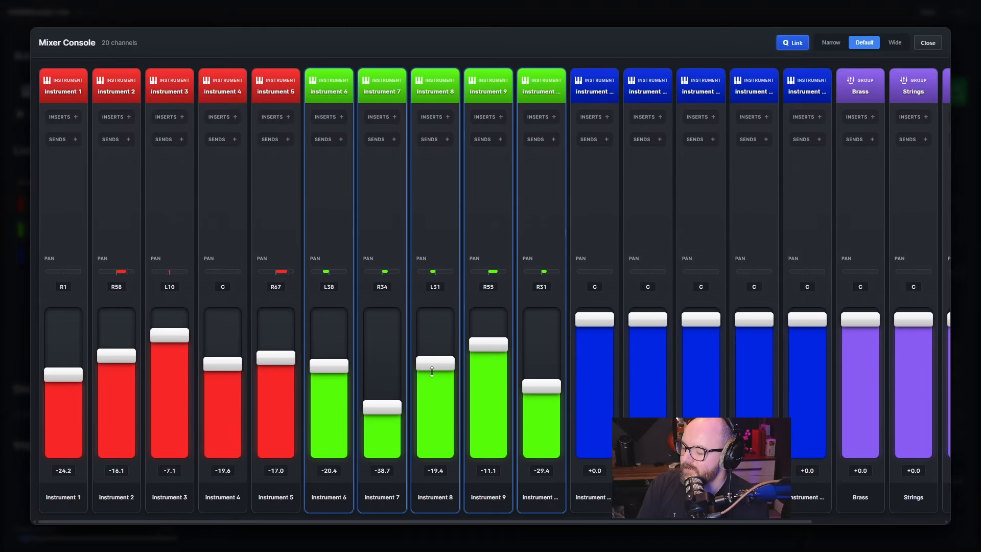
# Reset the linked green channels to 0.0 volume and centre pan
pyautogui.doubleClick(433, 364)
pyautogui.doubleClick(440, 277)
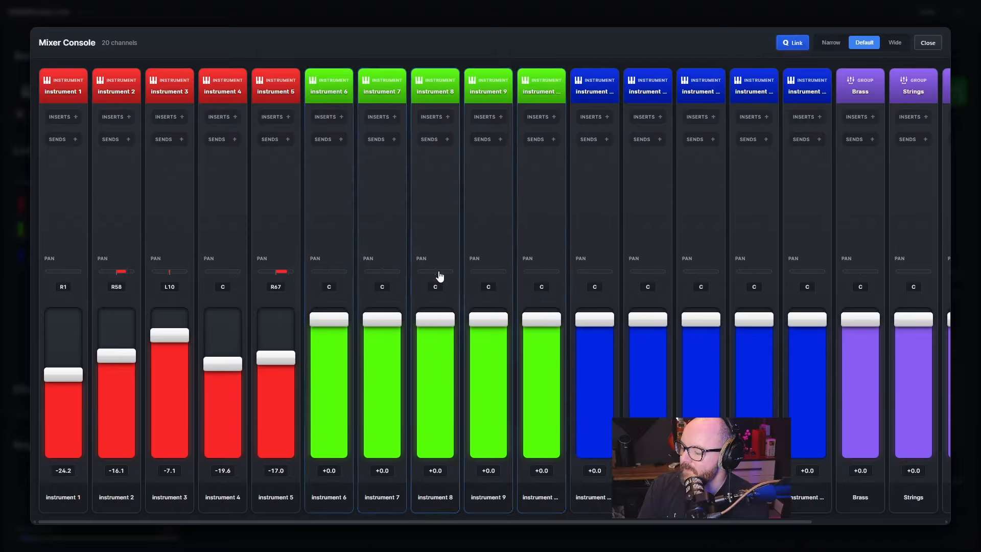
# Lower the linked green channels together to about -11.3 with their pan centred, and turn off Link
pyautogui.moveTo(435, 319)
pyautogui.mouseDown()
pyautogui.moveTo(431, 416)
pyautogui.moveTo(438, 337)
pyautogui.mouseUp()
pyautogui.click(419, 276)
pyautogui.doubleClick(435, 276)
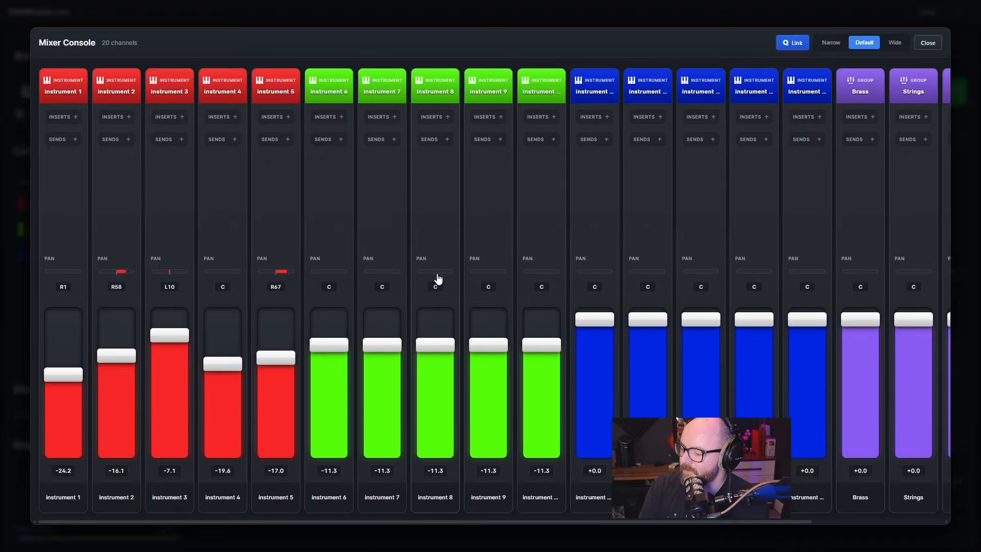
pyautogui.click(793, 45)
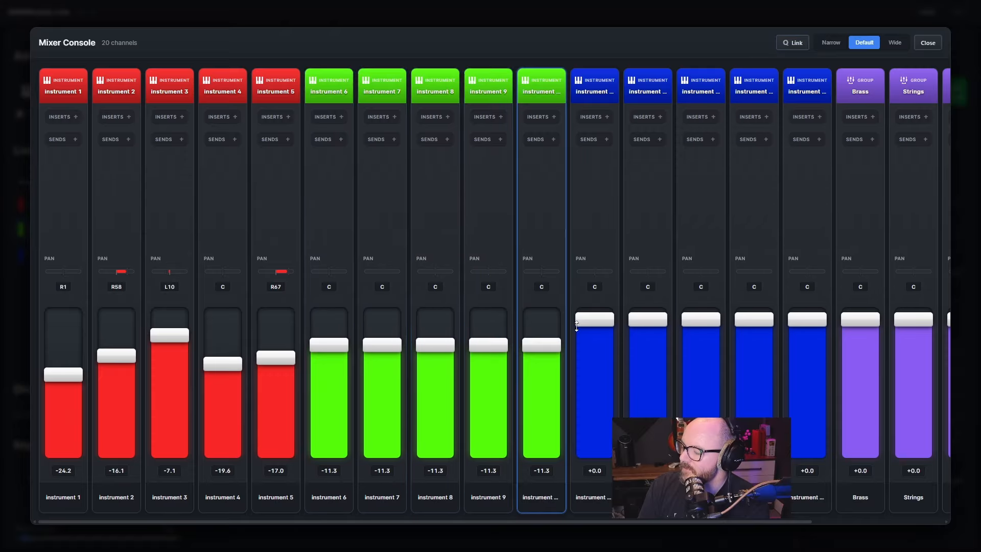
# Set the faders of instruments 6, 7, 8 and 10 individually to about -23.9, -34.4, -25.8 and -25.8
pyautogui.moveTo(435, 345); pyautogui.dragTo(435, 378)
pyautogui.moveTo(383, 346); pyautogui.dragTo(382, 397)
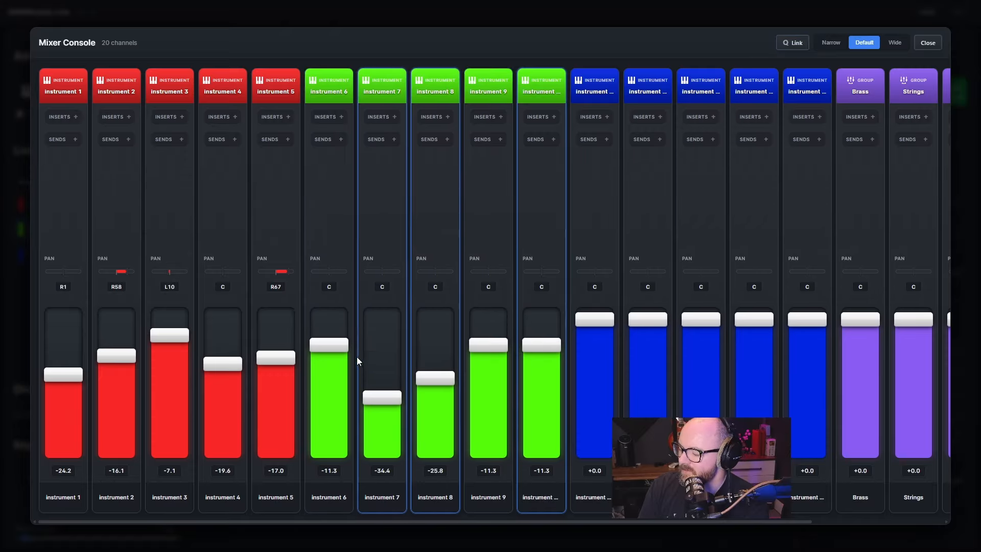
pyautogui.moveTo(337, 345); pyautogui.dragTo(341, 384)
pyautogui.moveTo(542, 345); pyautogui.dragTo(543, 379)
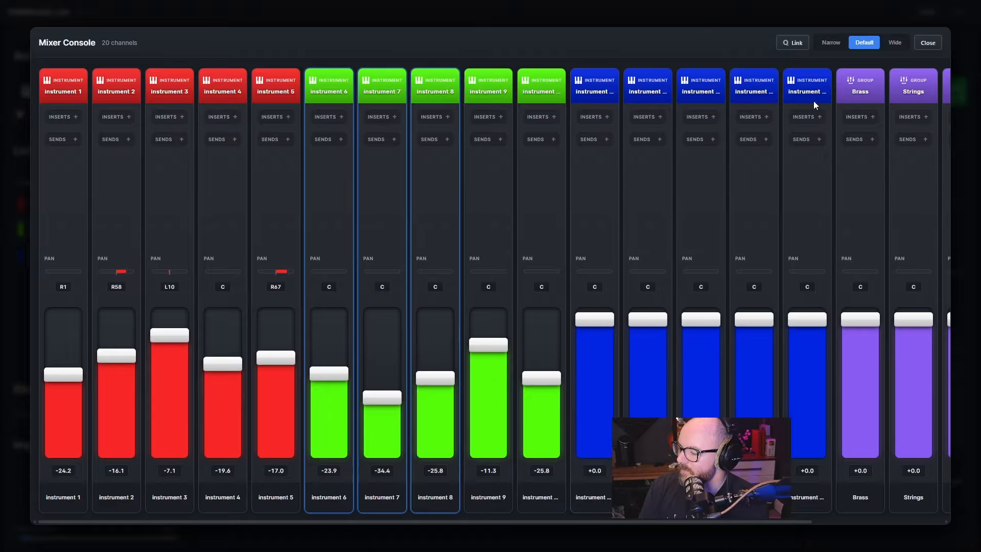
# Close the Mixer Console and reduce the track list's track height to 24 px
pyautogui.click(937, 42)
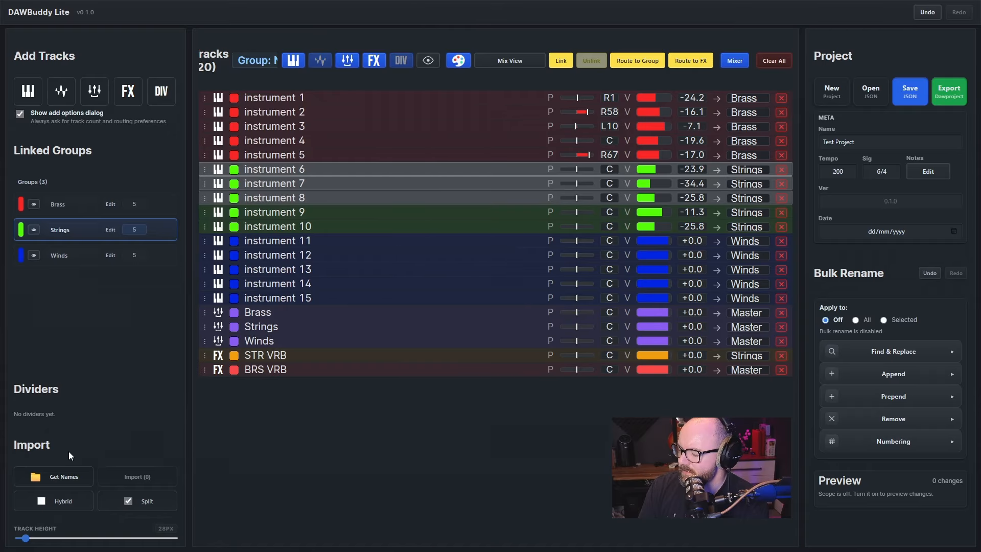
pyautogui.moveTo(25, 538)
pyautogui.mouseDown()
pyautogui.moveTo(175, 532)
pyautogui.moveTo(18, 538)
pyautogui.moveTo(81, 526)
pyautogui.moveTo(9, 530)
pyautogui.mouseUp()
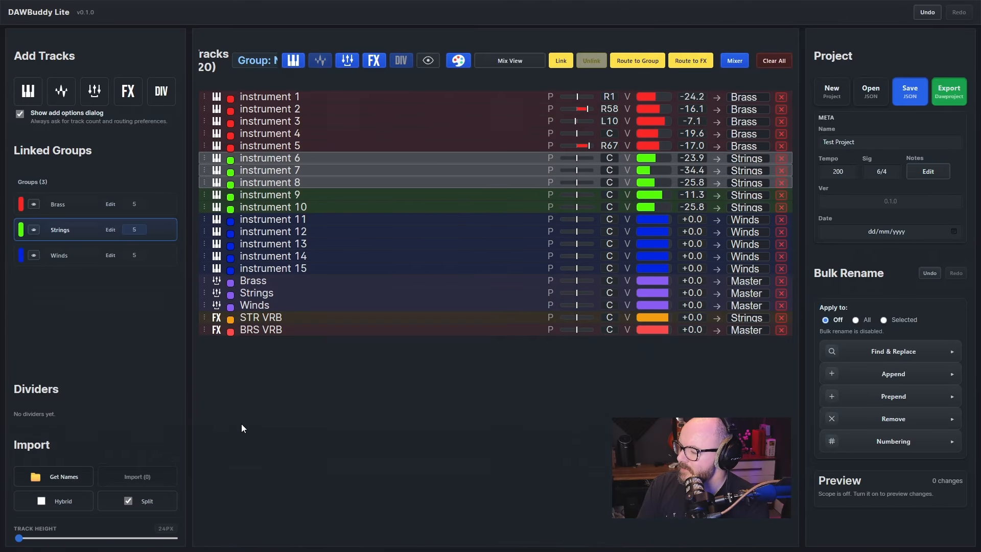
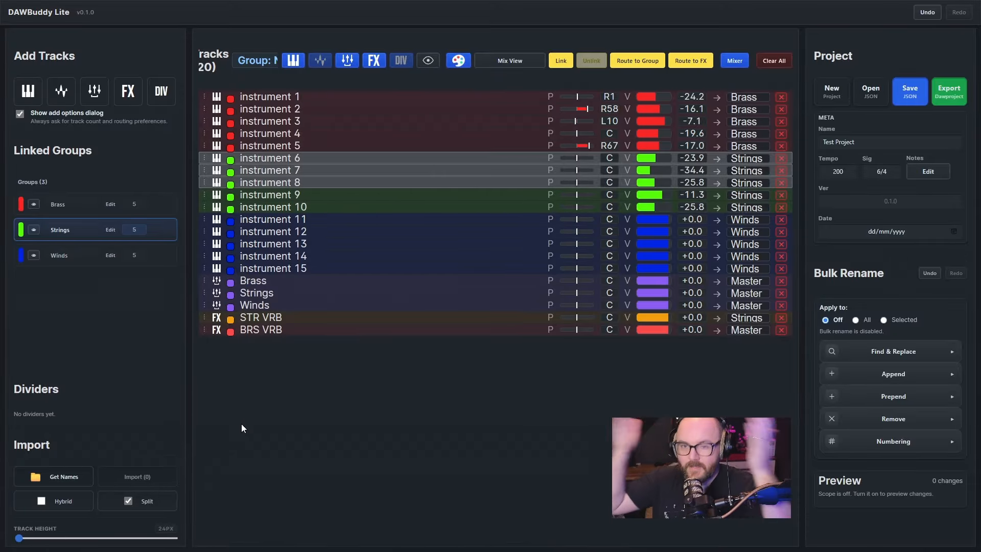
# Export the project as a PDF overview and open the downloaded Test Project_Overview.pdf
pyautogui.click(937, 98)
pyautogui.click(650, 268)
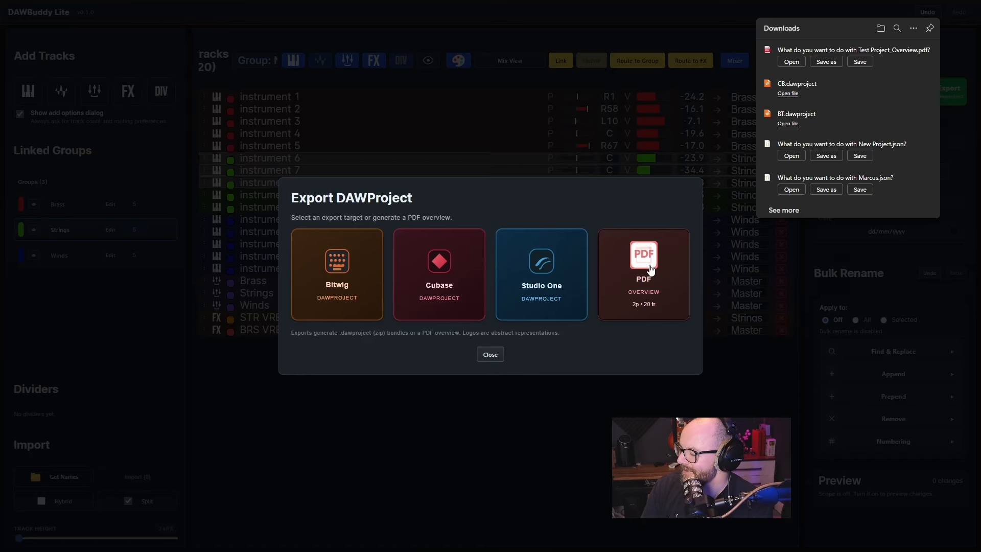
pyautogui.click(792, 62)
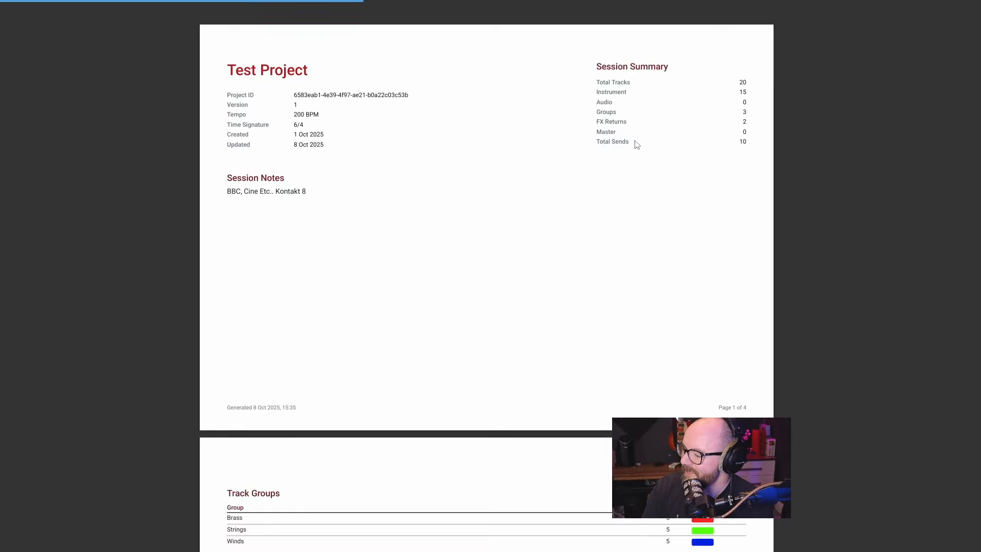
# Skim the PDF overview from the project details to the detailed track list, highlighting the Project ID on the first page
pyautogui.scroll(-20, 450, 185)
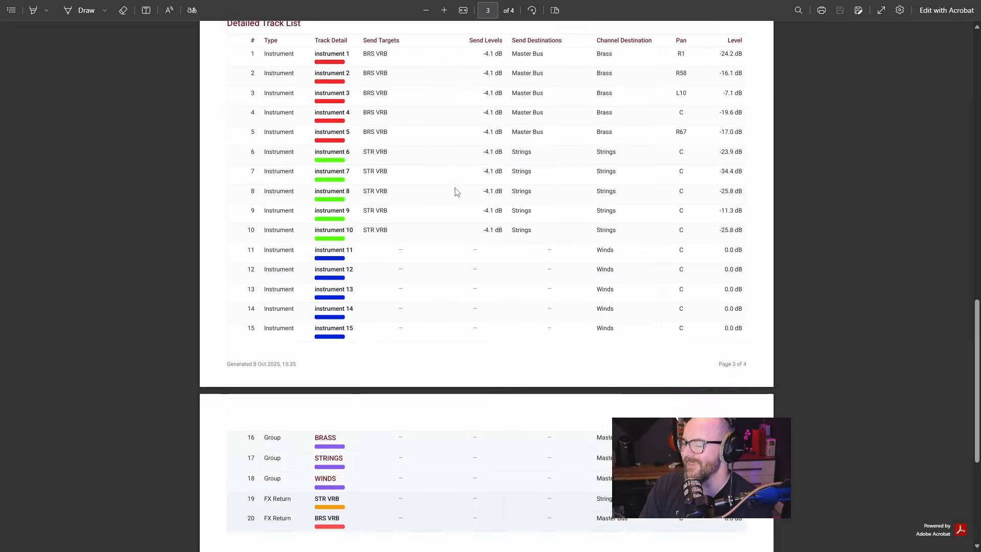
pyautogui.scroll(20, 457, 191)
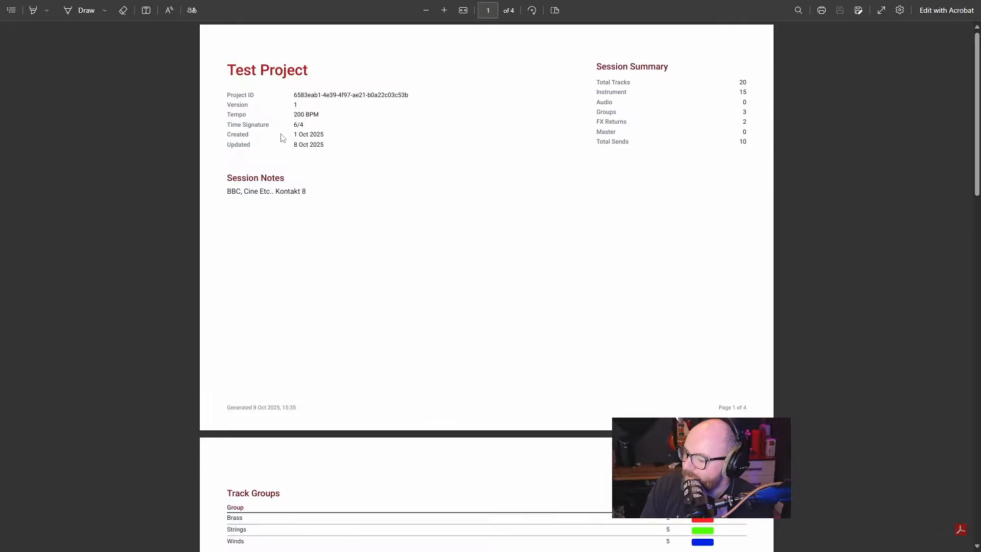
pyautogui.moveTo(291, 90); pyautogui.dragTo(406, 95)
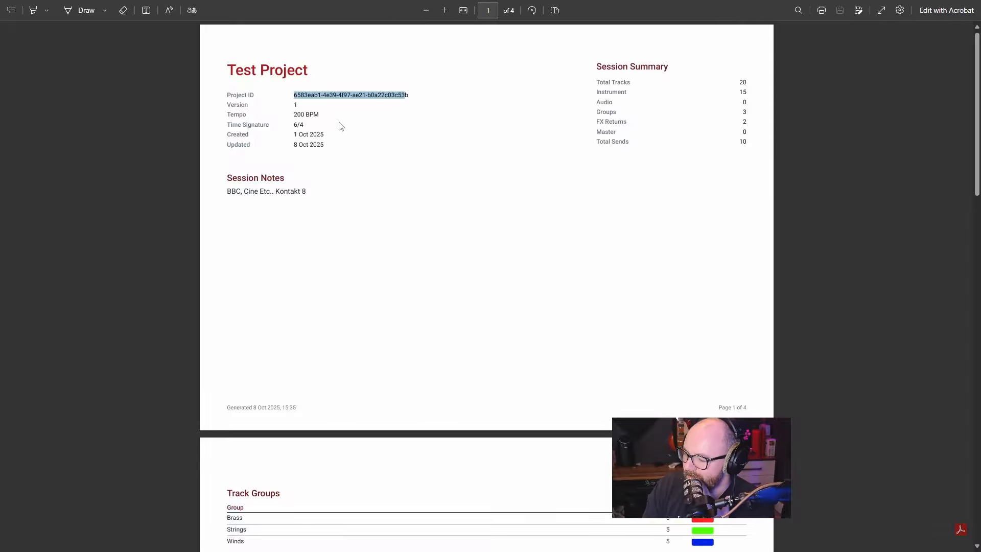
pyautogui.scroll(-10, 361, 127)
pyautogui.scroll(-1, 389, 230)
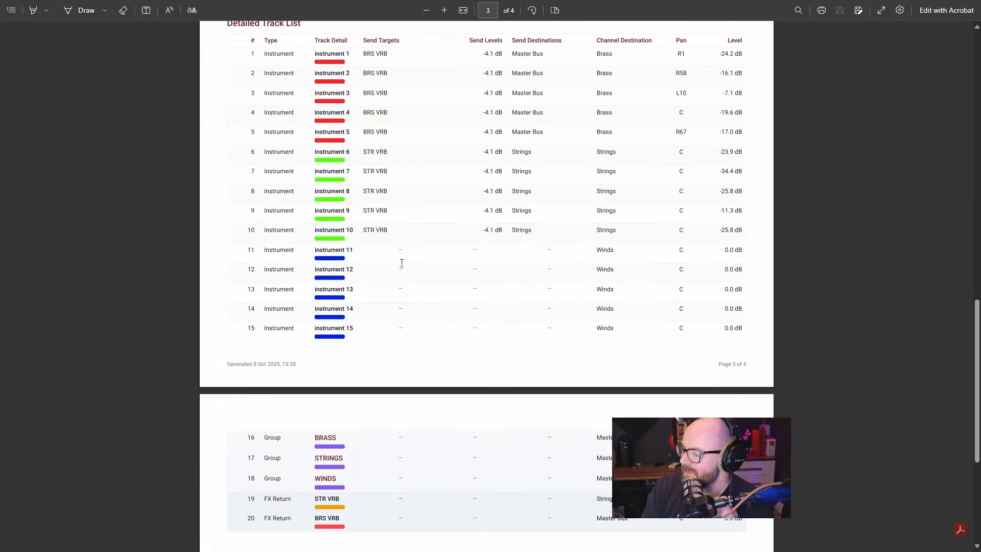
pyautogui.scroll(6, 398, 230)
pyautogui.scroll(-4, 403, 215)
pyautogui.scroll(10, 402, 211)
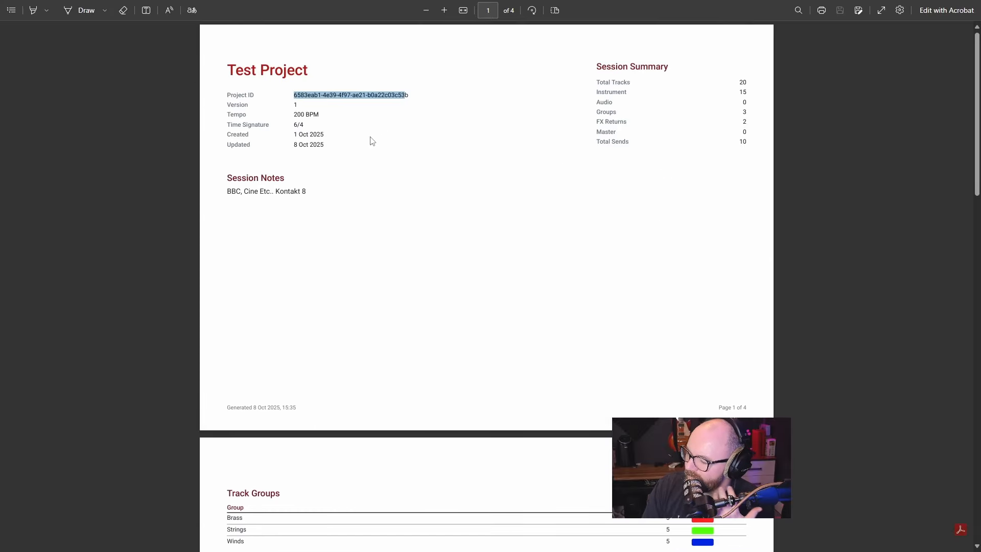
# Examine the PDF's track groups, FX send overview and detailed track list, including send levels, channel destinations, pan and level
pyautogui.scroll(-3, 301, 207)
pyautogui.scroll(-4, 240, 313)
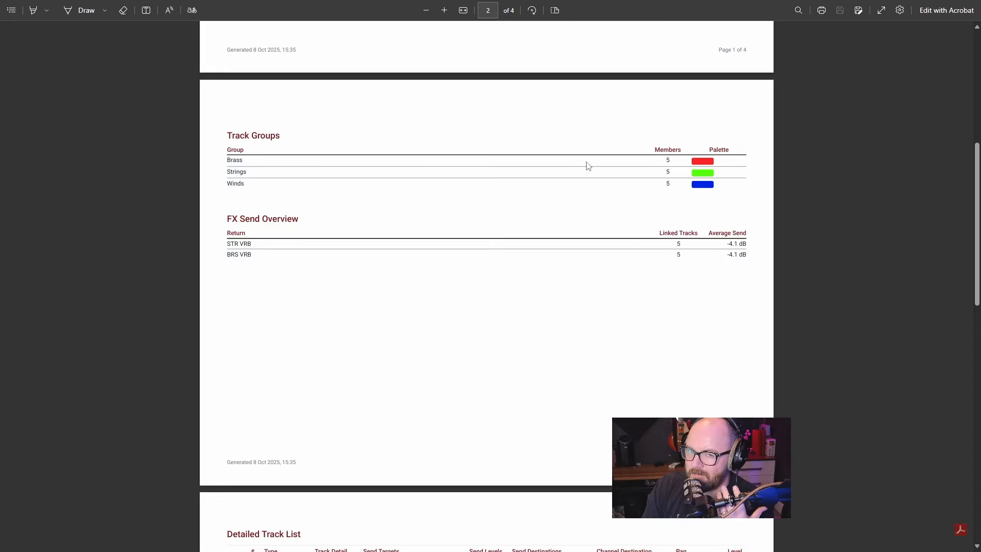
pyautogui.scroll(-6, 548, 176)
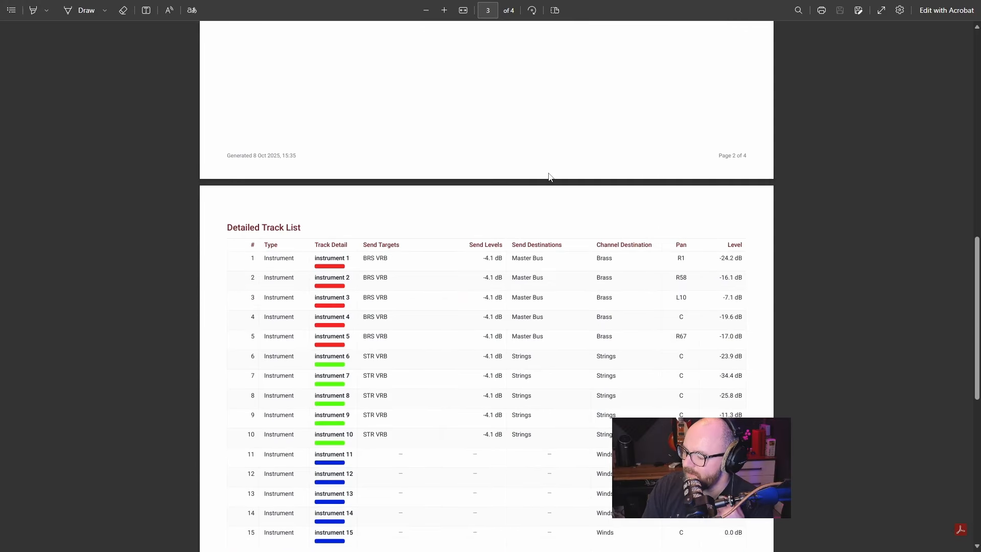
pyautogui.scroll(-4, 550, 176)
pyautogui.scroll(4, 449, 142)
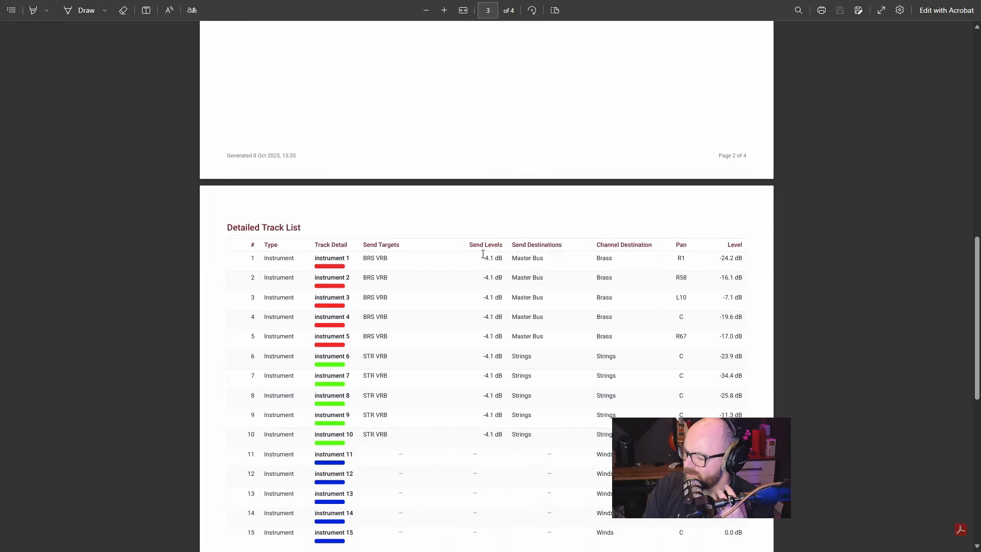
pyautogui.moveTo(482, 258); pyautogui.dragTo(502, 259)
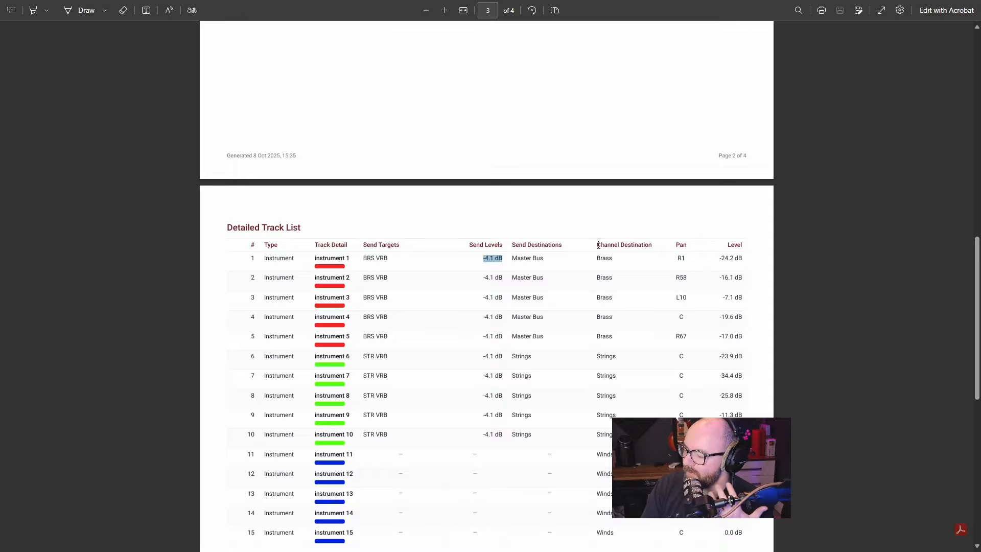
pyautogui.moveTo(596, 244); pyautogui.dragTo(642, 271)
pyautogui.click(643, 261)
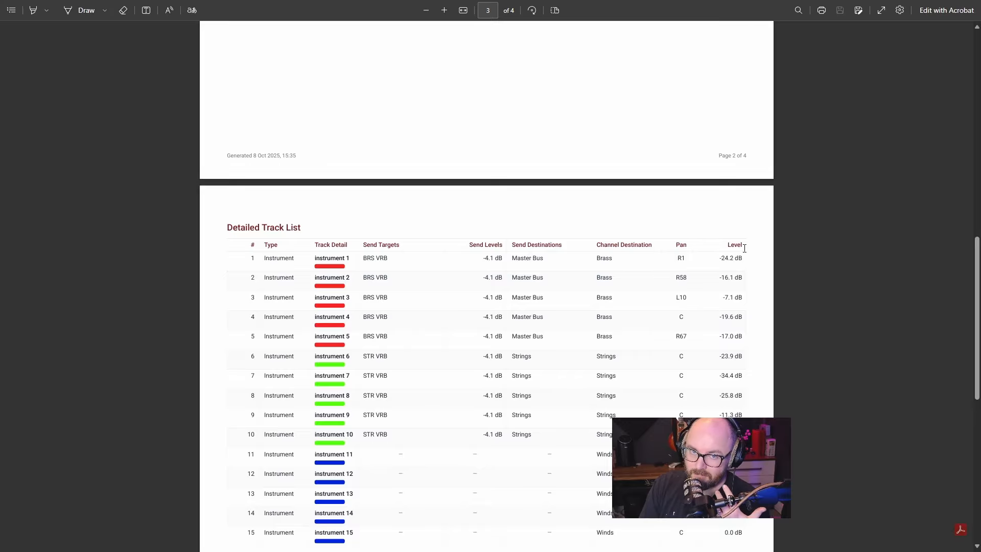
pyautogui.scroll(10, 624, 240)
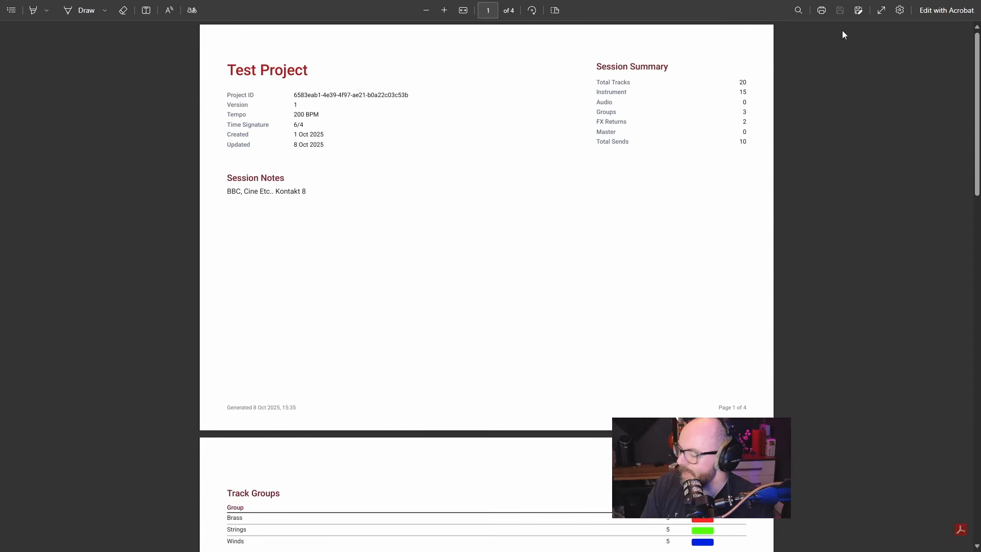